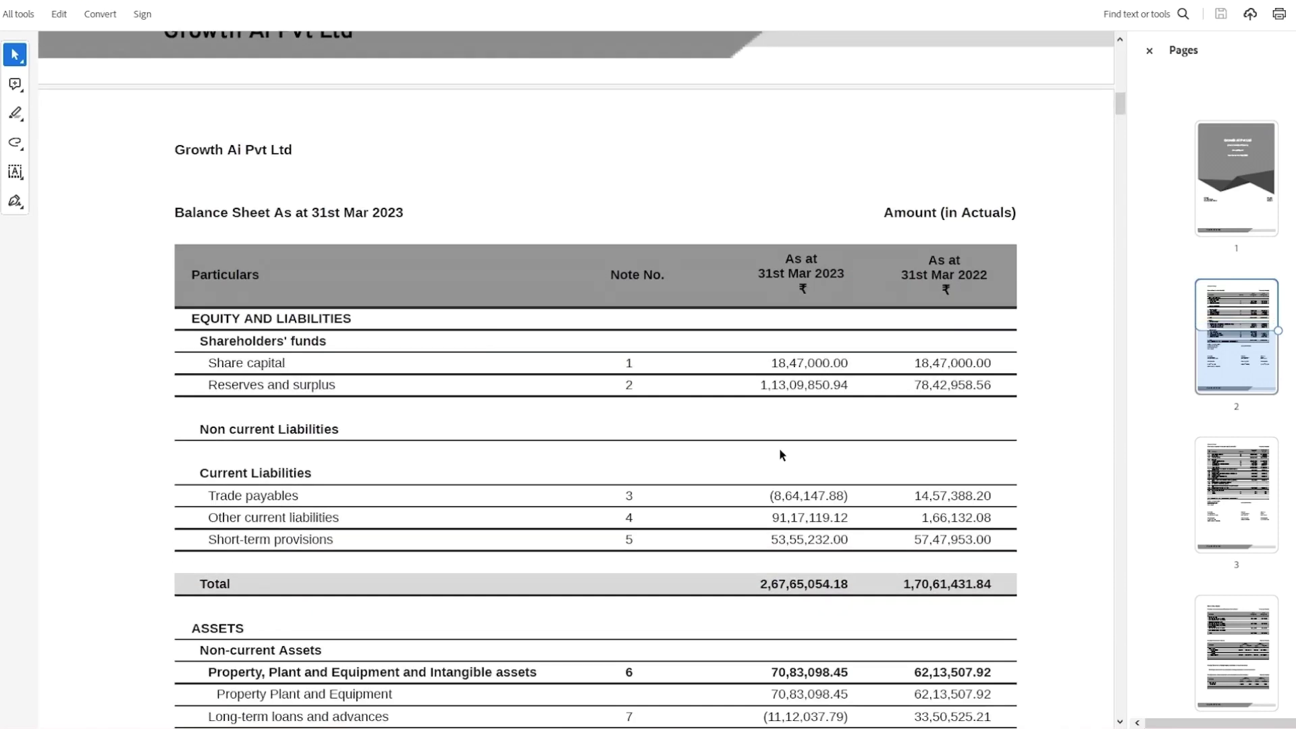
Review the Growth Ai Pvt Ltd financial statements PDF, from the balance sheet through profit and loss to the share capital and reserves notes.
{"action": "scroll", "coordinate": [782, 455], "scroll_direction": "down", "scroll_amount": 15}
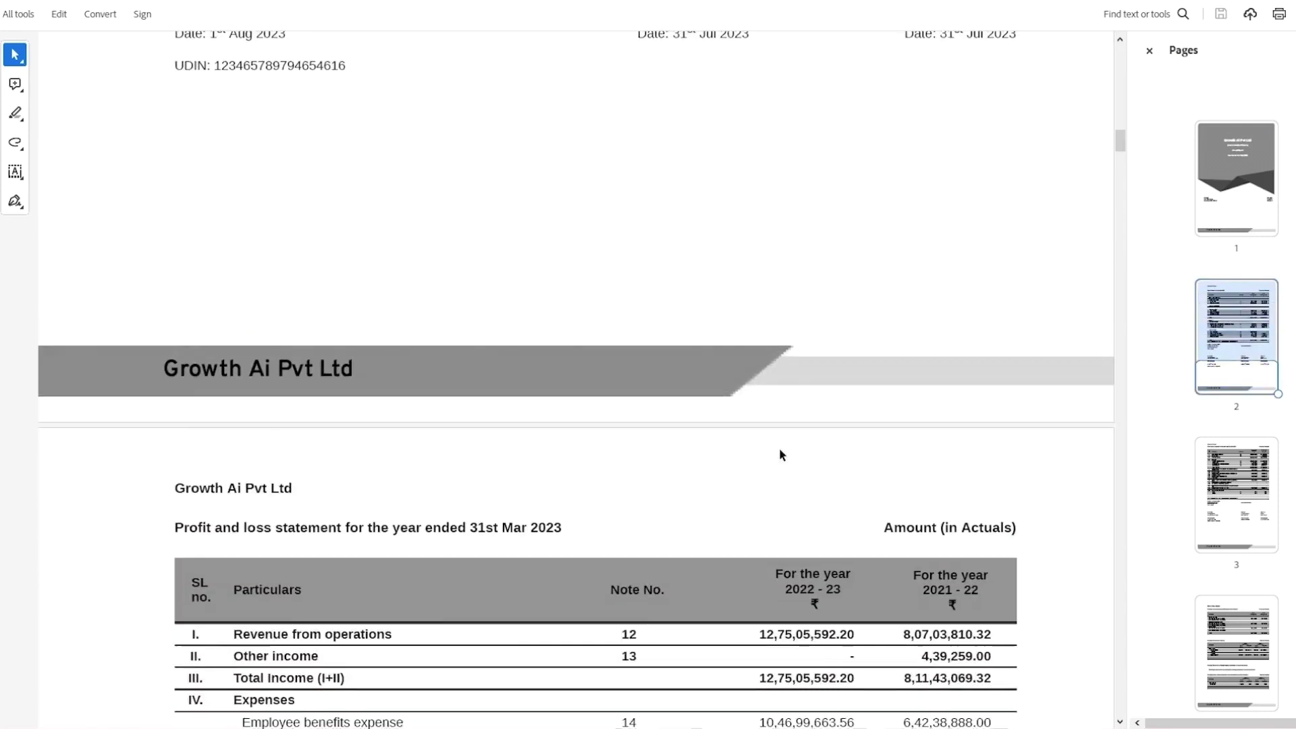
{"action": "scroll", "coordinate": [782, 455], "scroll_direction": "down", "scroll_amount": 15}
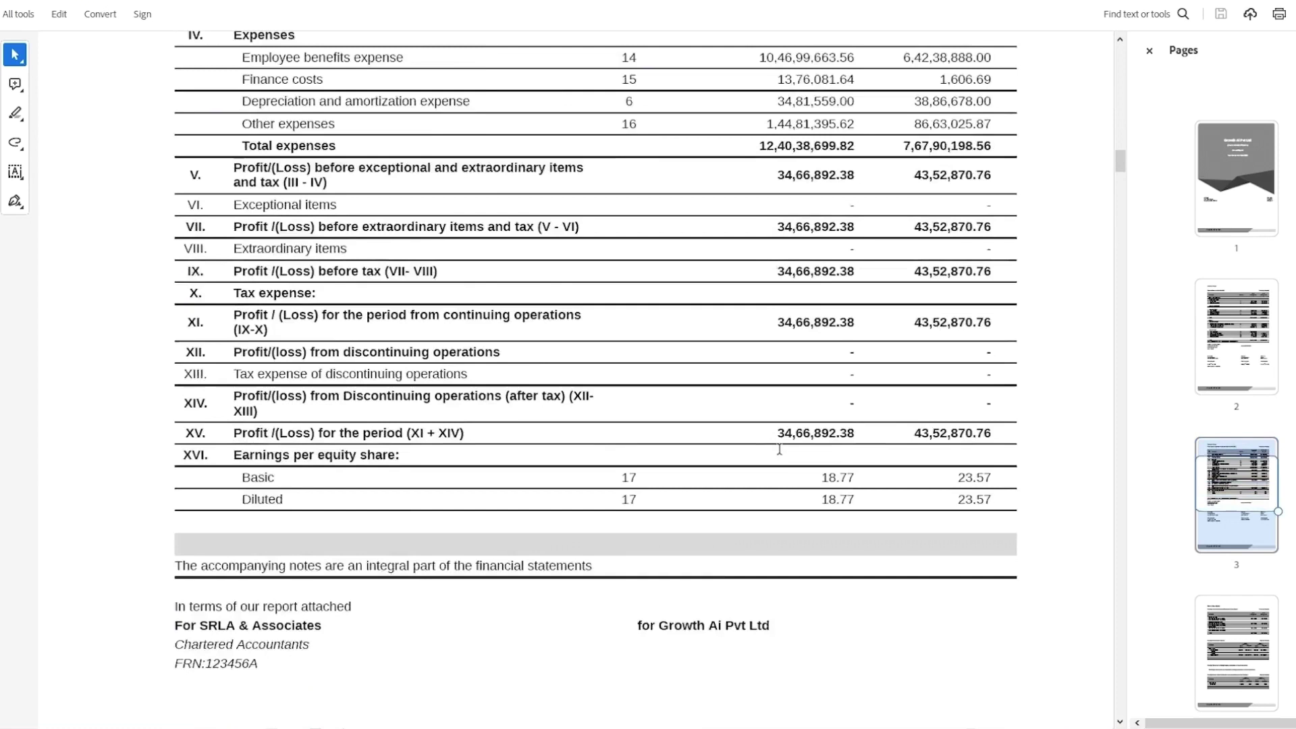
{"action": "scroll", "coordinate": [779, 449], "scroll_direction": "down", "scroll_amount": 15}
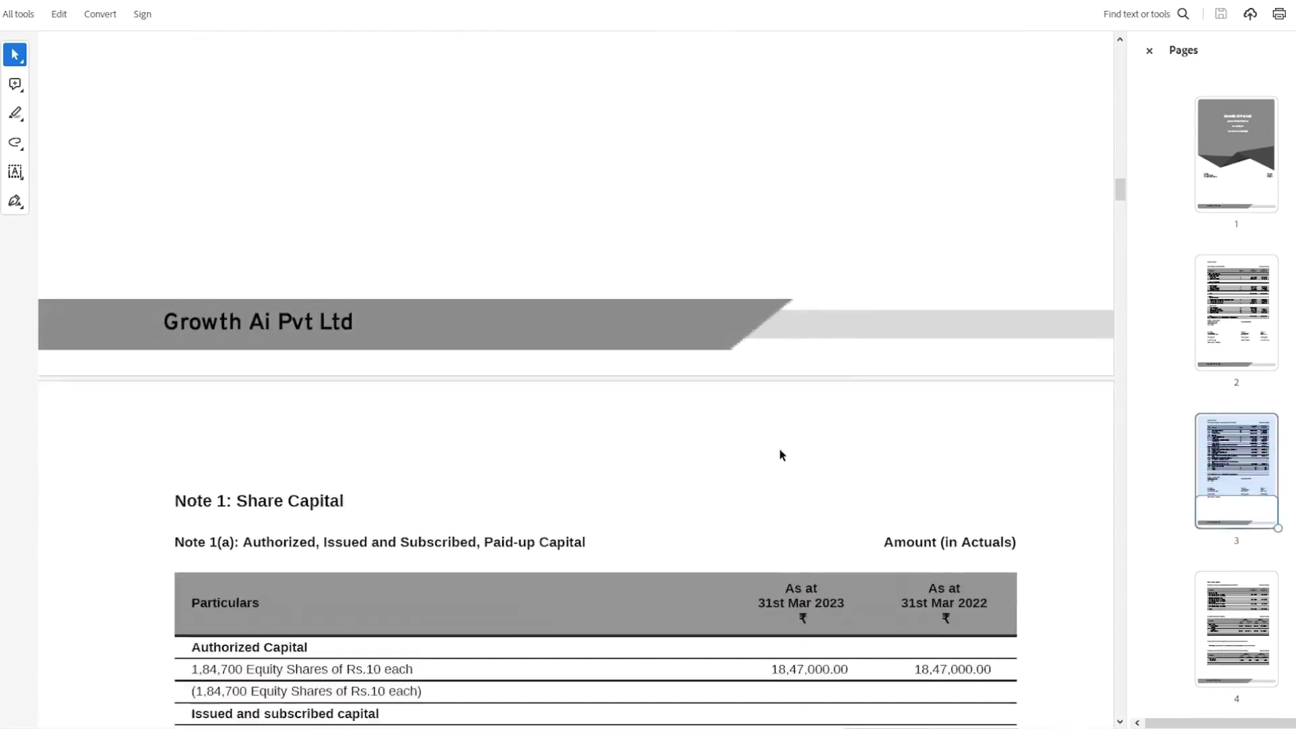
{"action": "scroll", "coordinate": [779, 455], "scroll_direction": "down", "scroll_amount": 15}
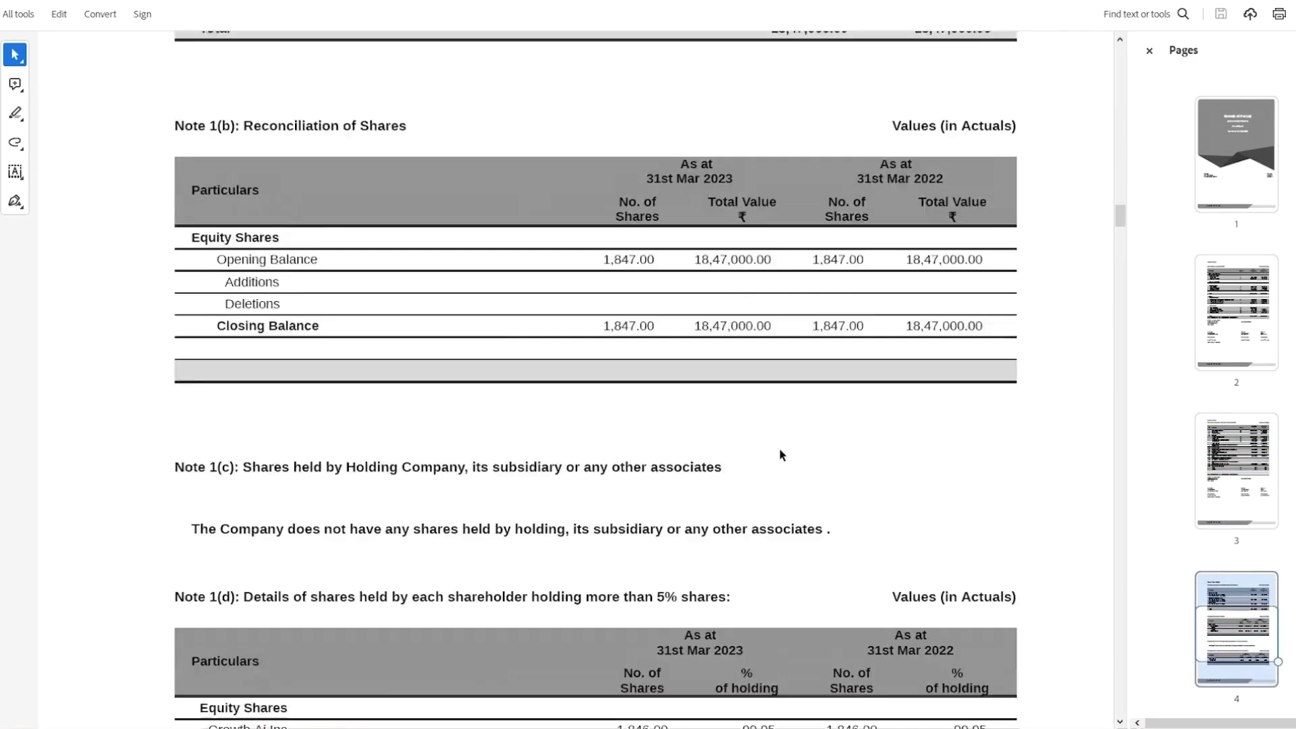
{"action": "scroll", "coordinate": [781, 452], "scroll_direction": "down", "scroll_amount": 15}
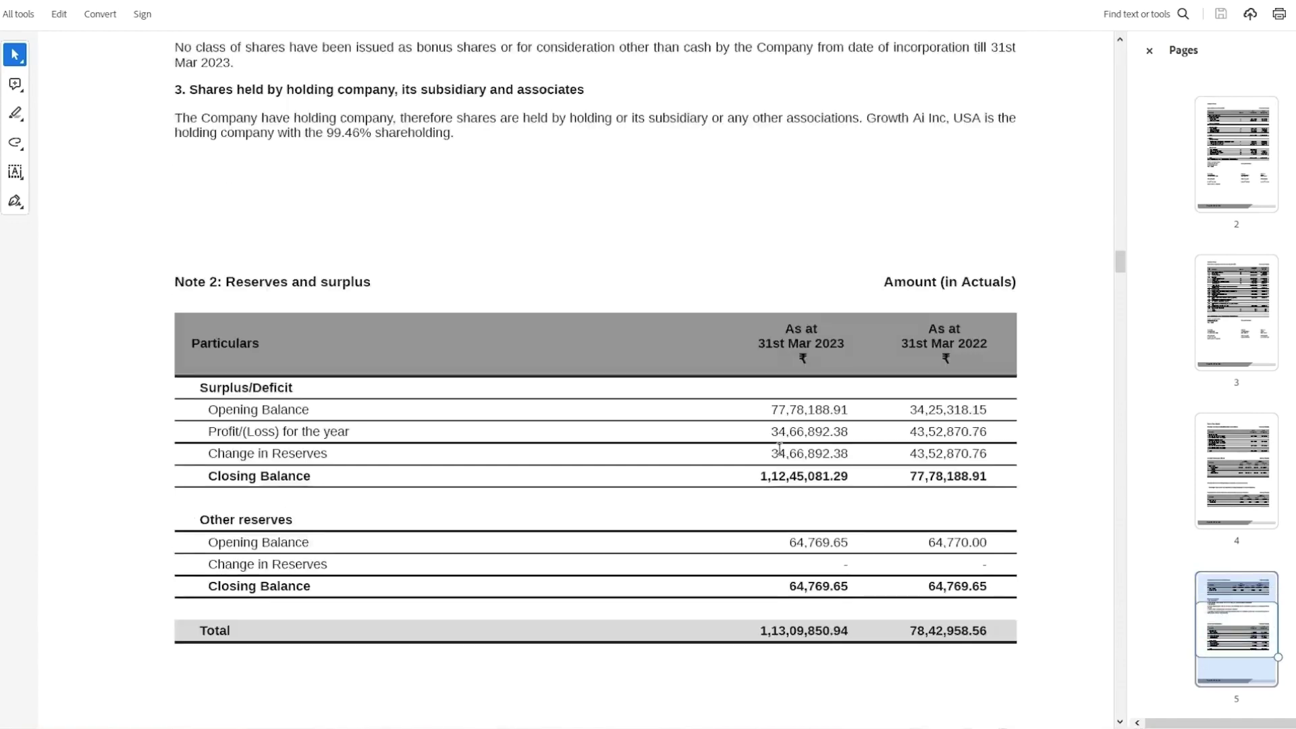
{"action": "scroll", "coordinate": [779, 447], "scroll_direction": "down", "scroll_amount": 15}
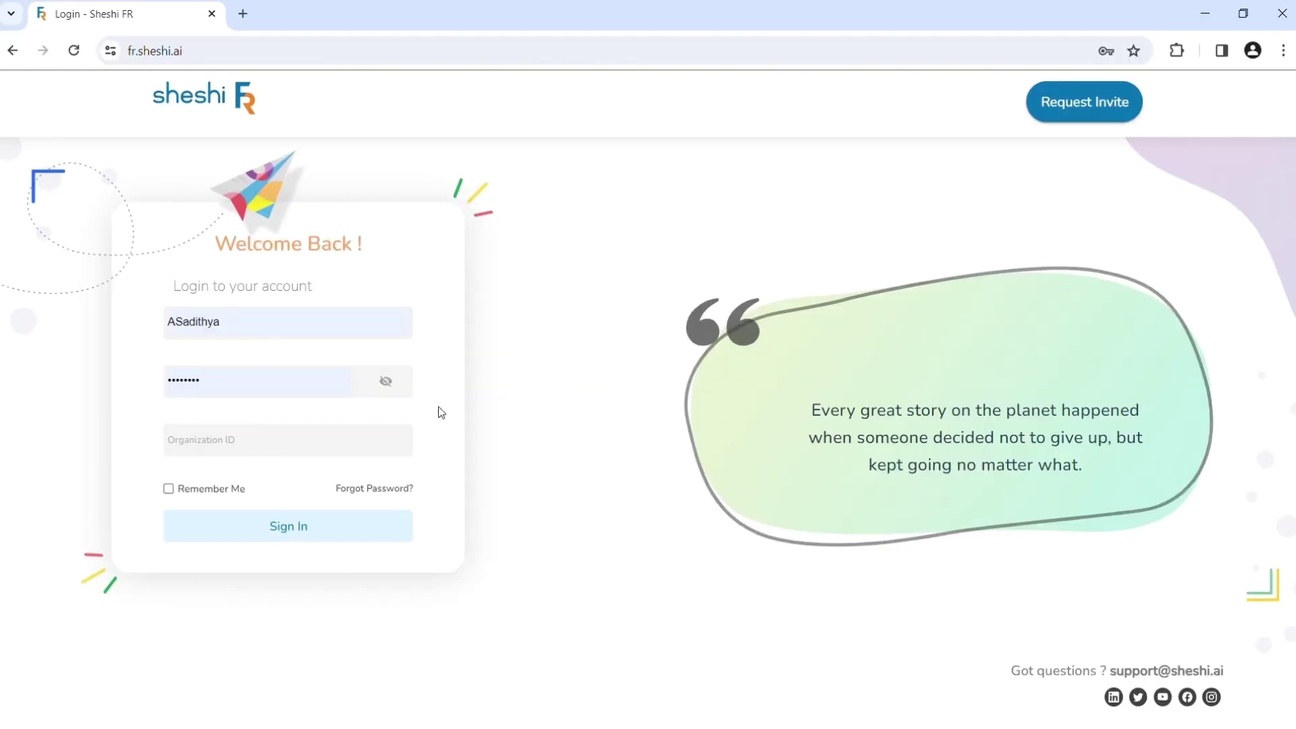
Switch to Sheshi FR in the browser, enter the organization ID alongside the filled-in credentials, and sign in.
{"action": "left_click", "coordinate": [256, 448]}
{"action": "type", "text": "10004"}
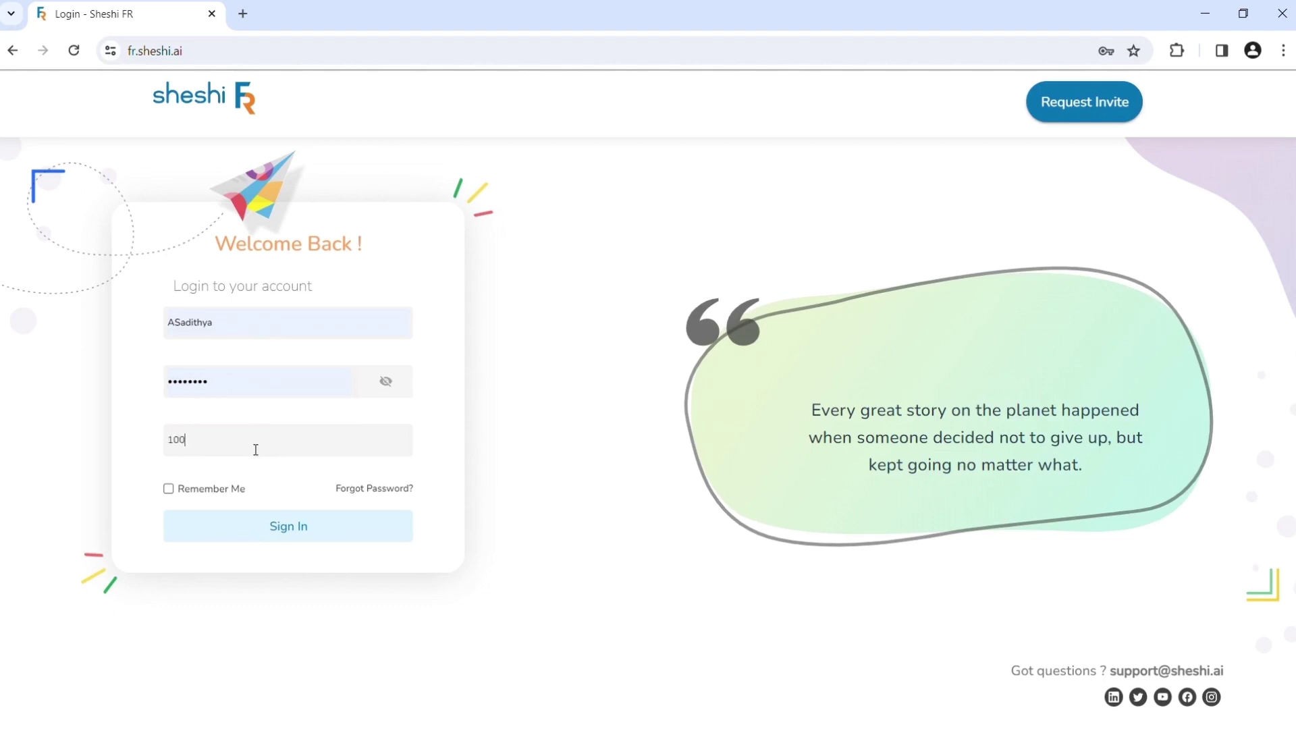
{"action": "left_click", "coordinate": [288, 533]}
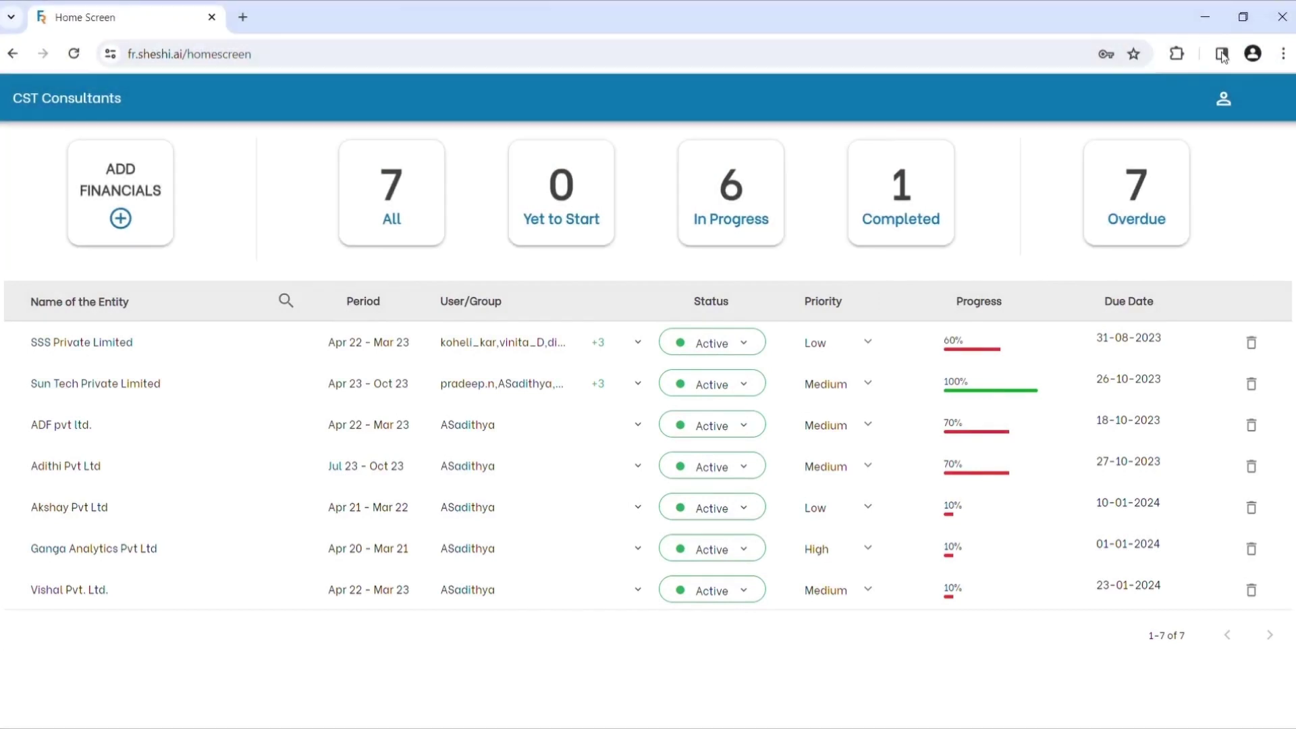
Go to the Admin Console and look through its Organization, Users, Groups and Entities pages.
{"action": "left_click", "coordinate": [1224, 99]}
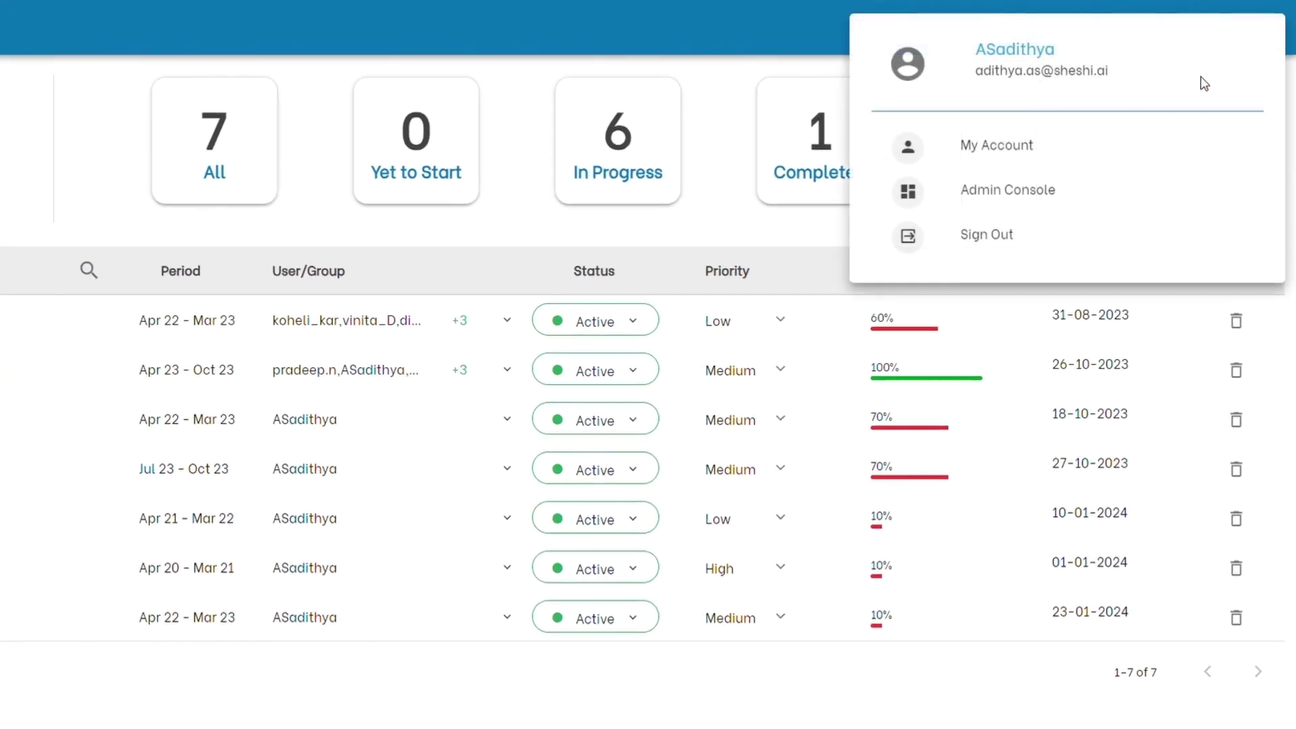
{"action": "left_click", "coordinate": [1117, 196]}
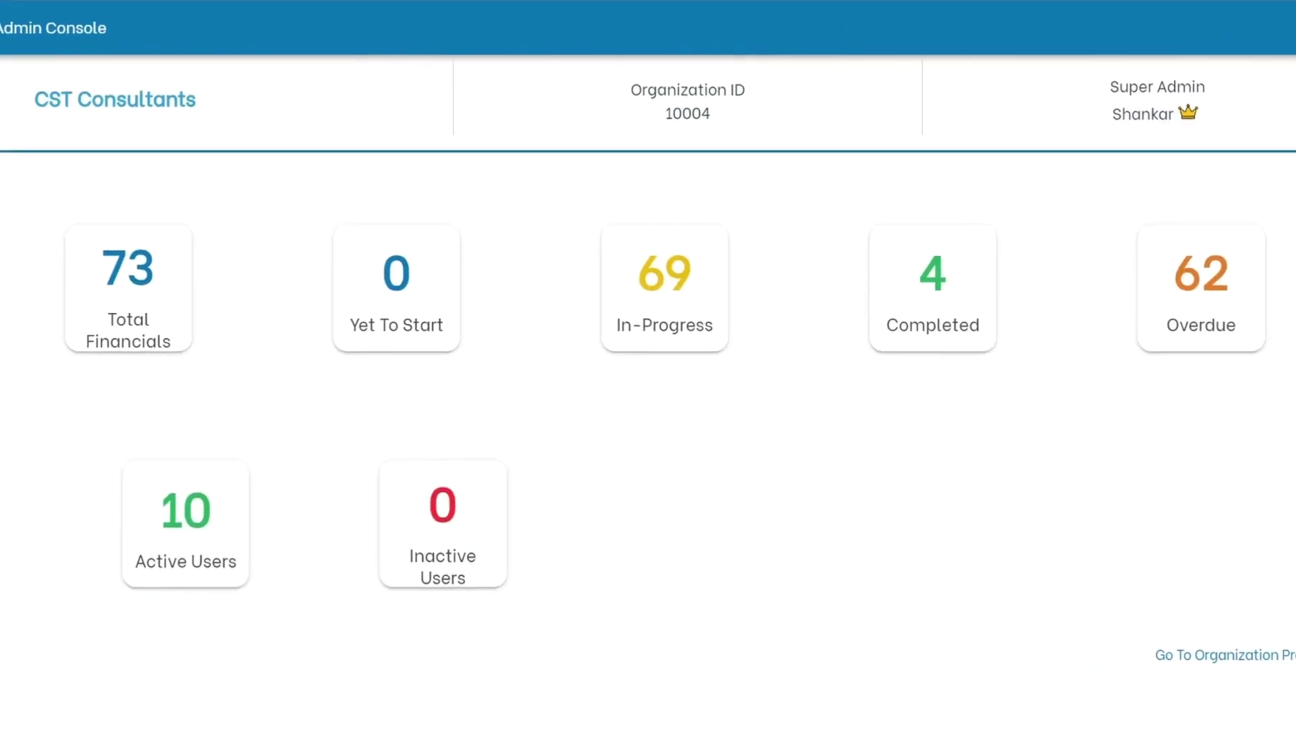
{"action": "left_click", "coordinate": [24, 199]}
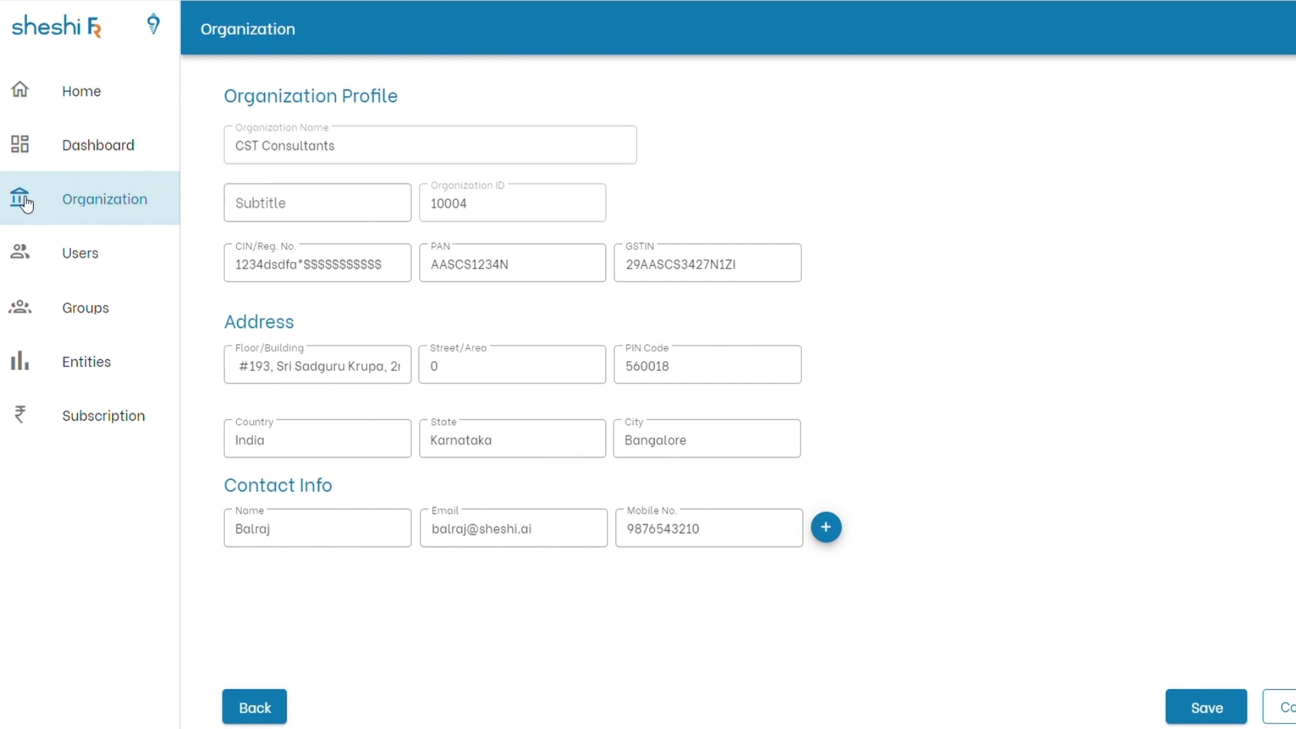
{"action": "left_click", "coordinate": [75, 271]}
{"action": "left_click", "coordinate": [40, 310]}
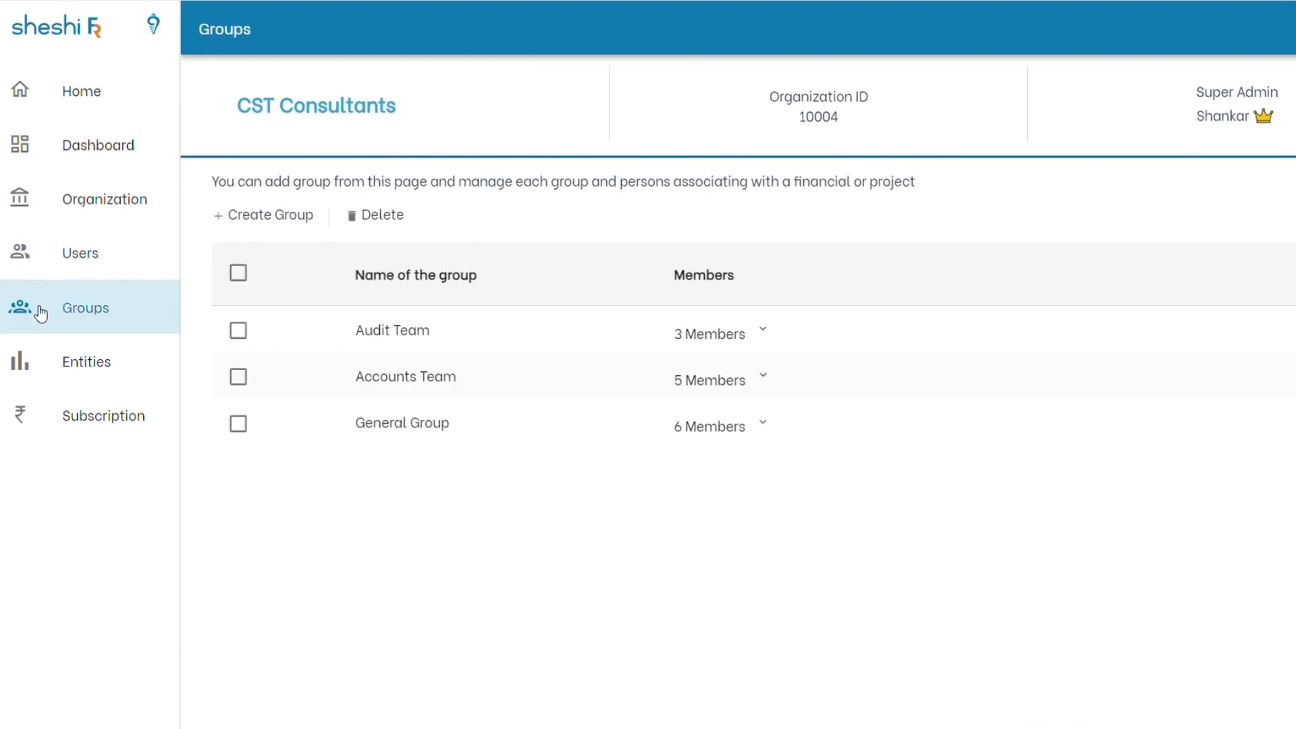
{"action": "left_click", "coordinate": [44, 368]}
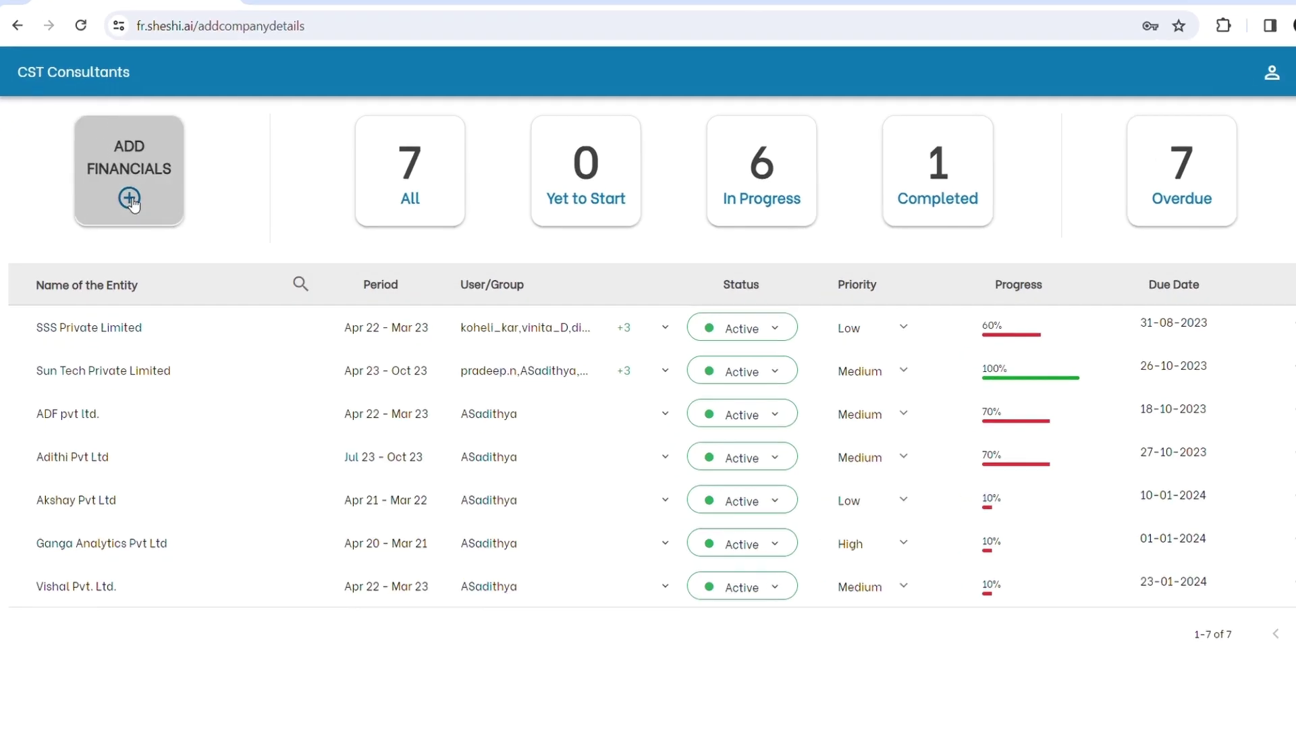
Start new financials for the existing entity GST Pvt Ltd and pick the date of establishment in its entity profile.
{"action": "left_click", "coordinate": [128, 227]}
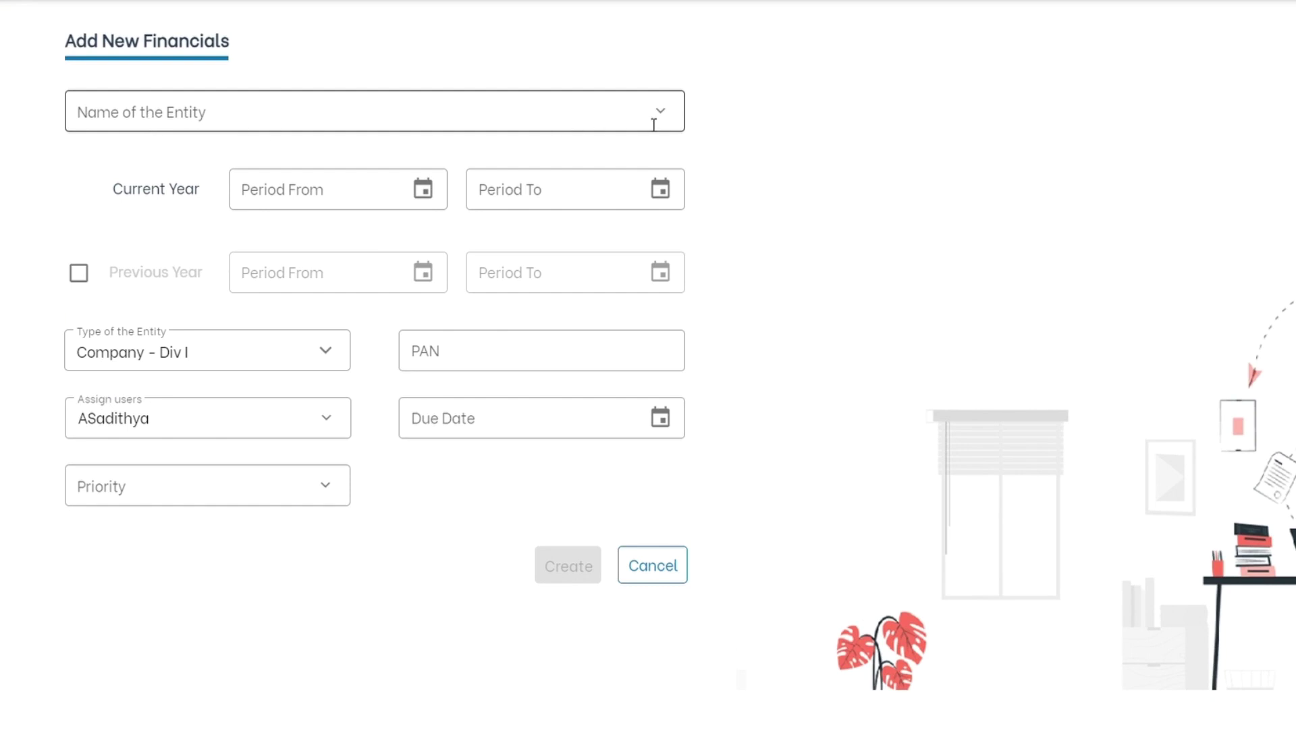
{"action": "left_click", "coordinate": [665, 116]}
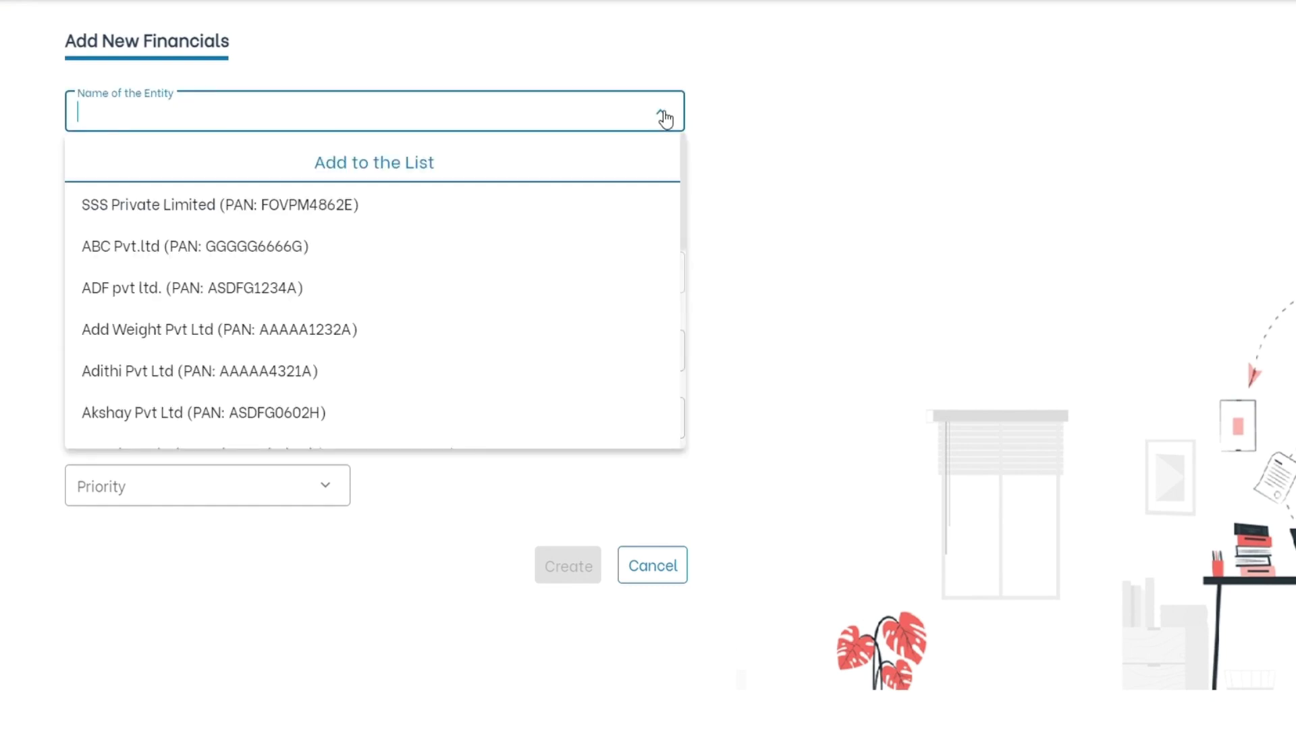
{"action": "type", "text": "GST"}
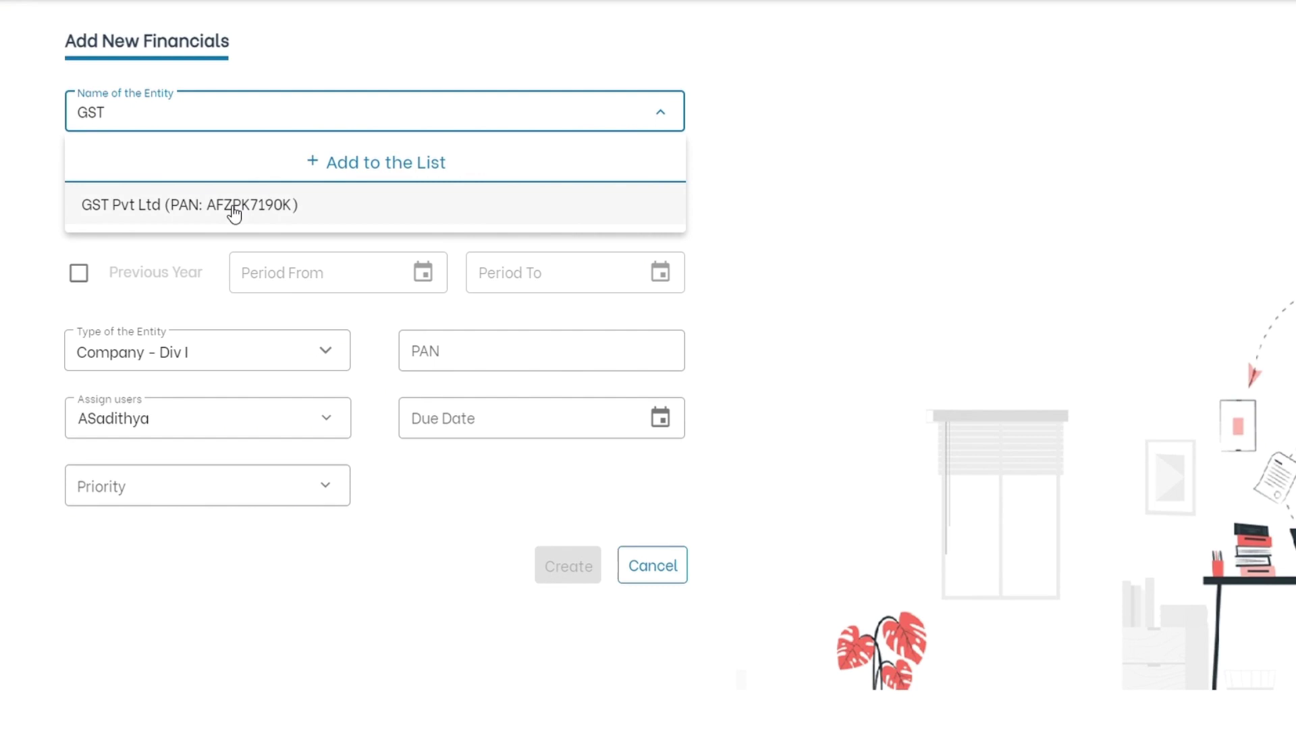
{"action": "left_click", "coordinate": [232, 208]}
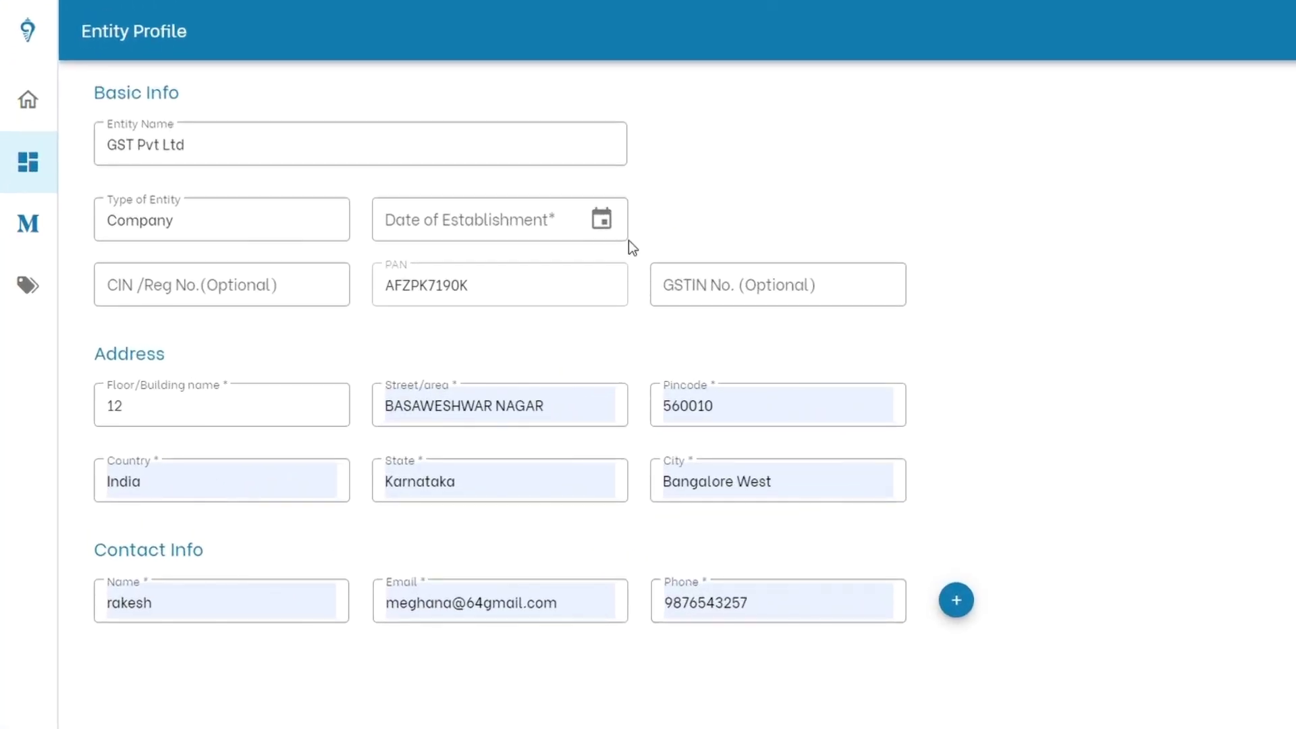
{"action": "left_click", "coordinate": [609, 228]}
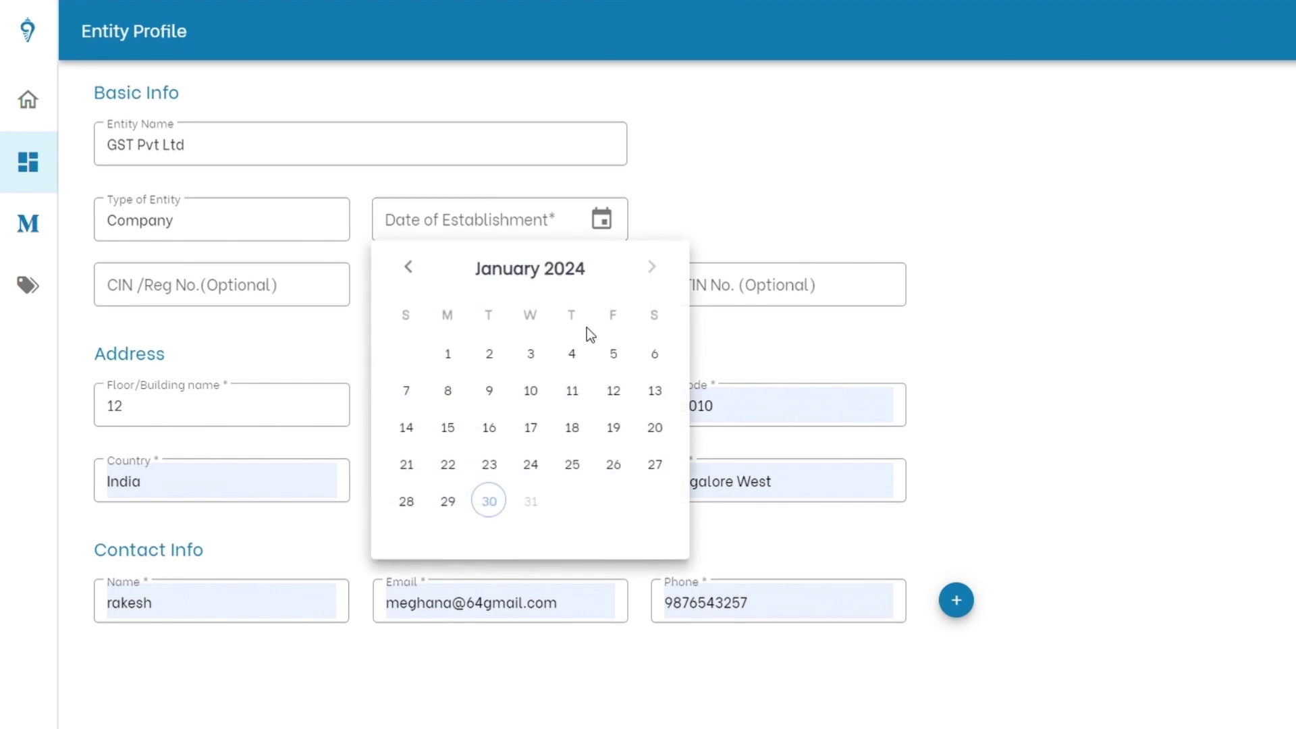
{"action": "left_click", "coordinate": [585, 404]}
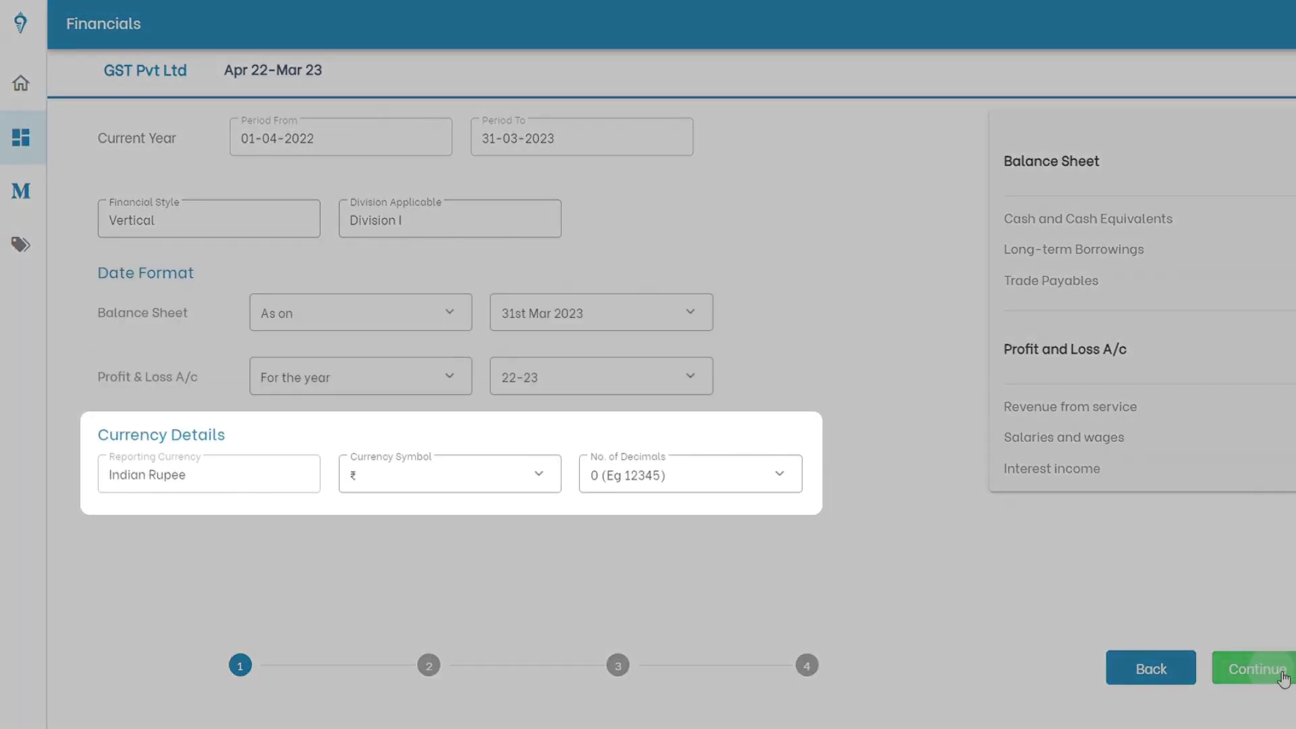
Accept the financials settings with zero decimals, Thousands, Millions, Billions commas, In Actuals rounding and Type 2 tagging level, and save them.
{"action": "left_click", "coordinate": [1283, 678]}
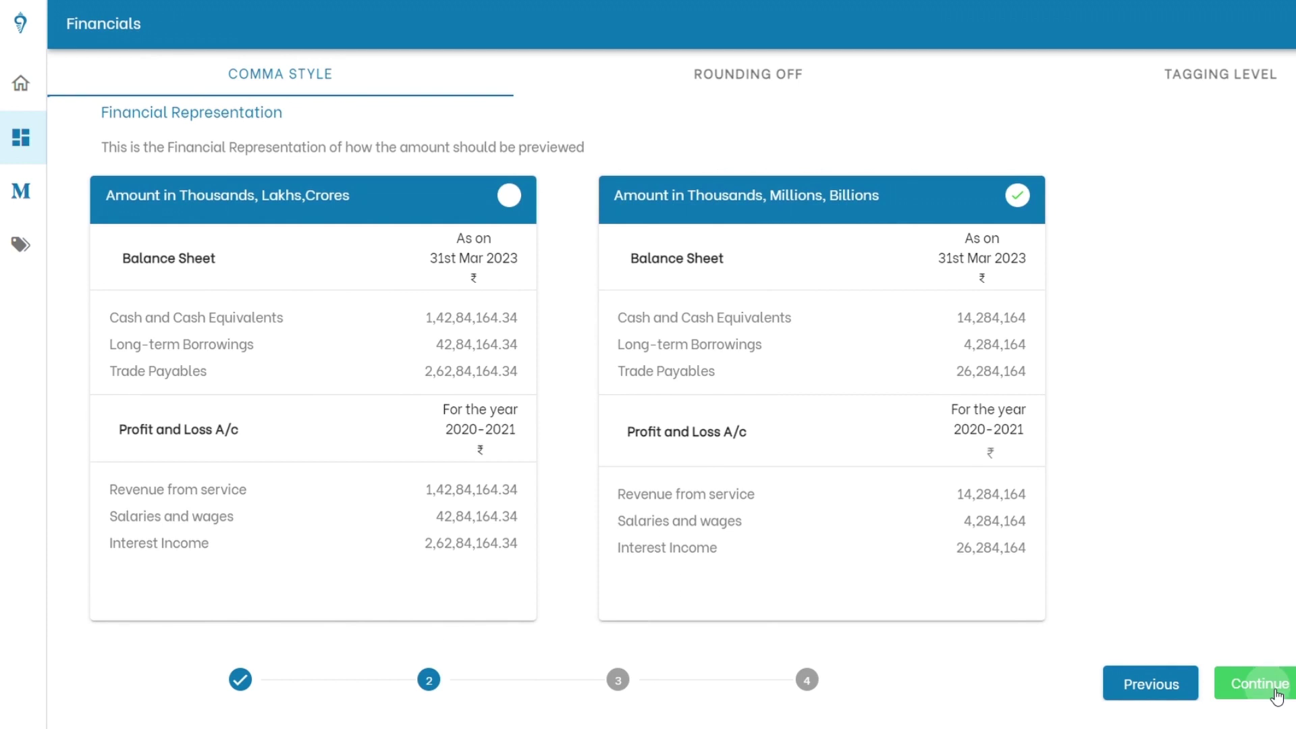
{"action": "left_click", "coordinate": [1281, 682]}
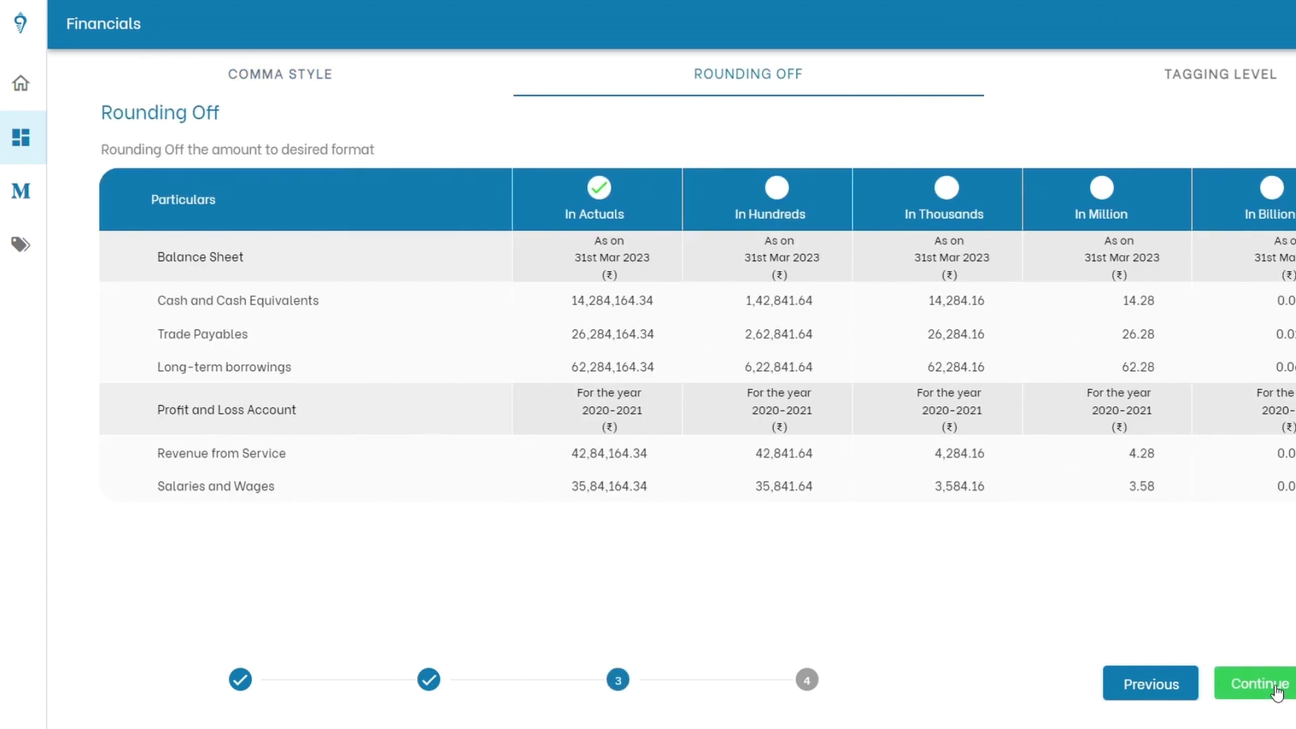
{"action": "left_click", "coordinate": [1276, 694]}
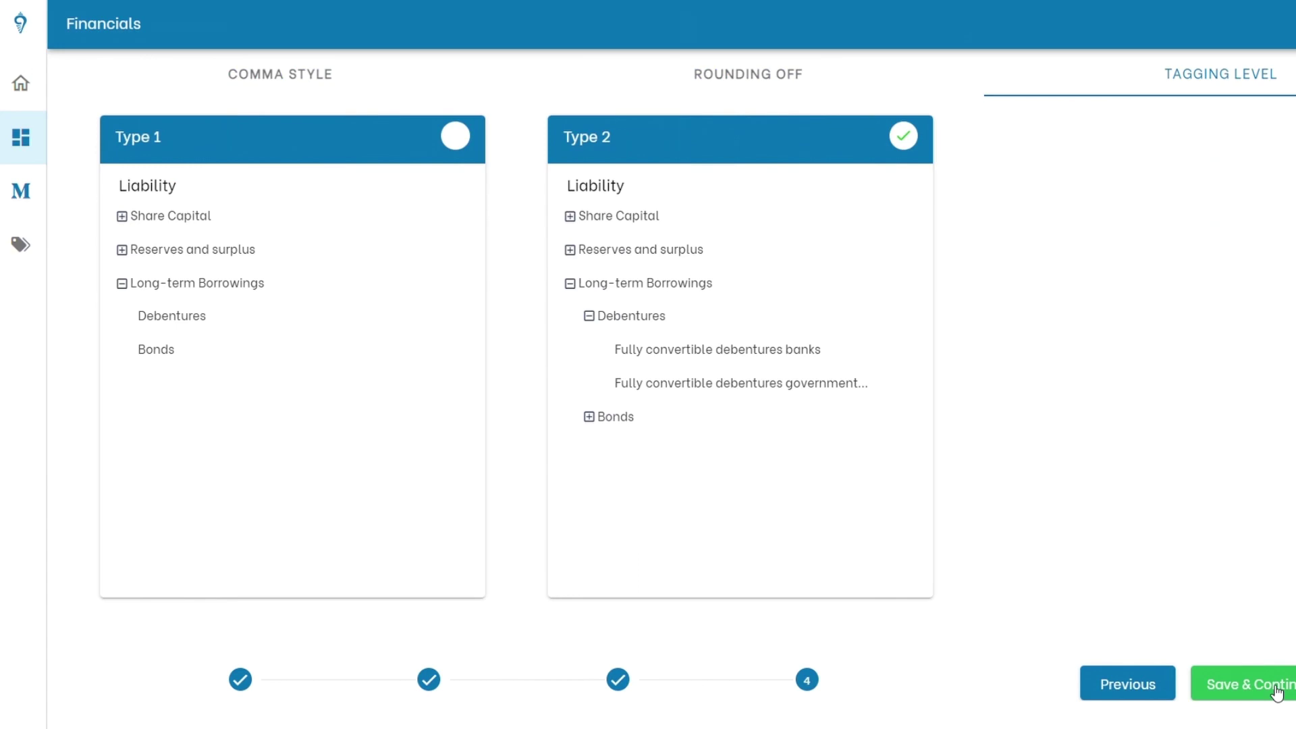
{"action": "left_click", "coordinate": [1274, 690]}
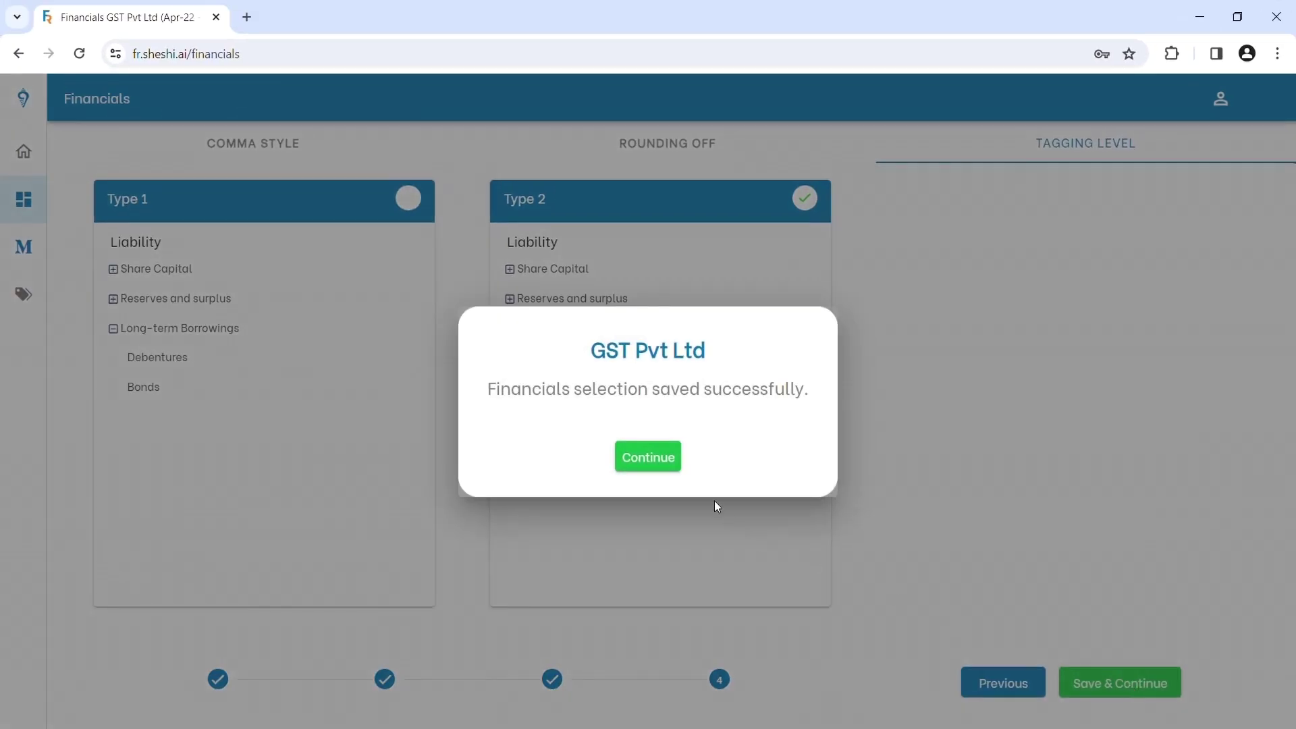
{"action": "left_click", "coordinate": [667, 464]}
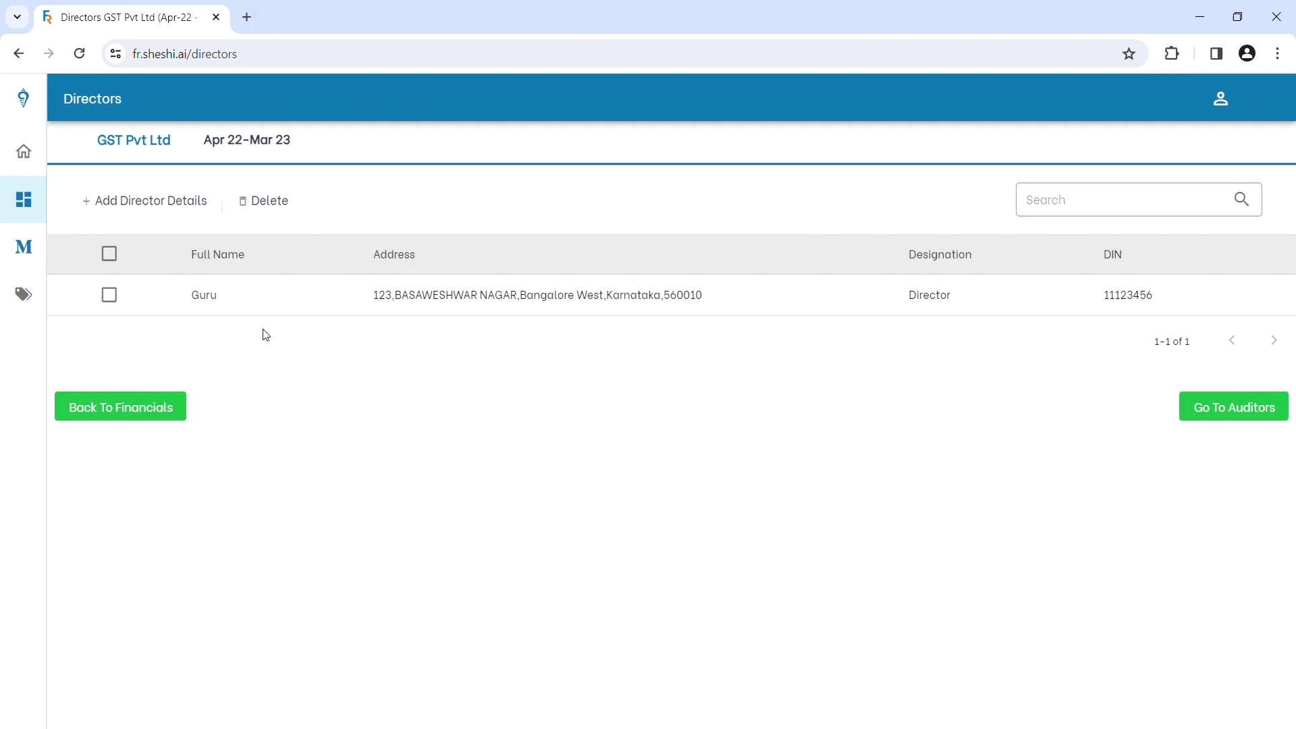
Open and save the listed director's details, and review the audit firm info of LMN & Associates.
{"action": "left_click", "coordinate": [202, 297]}
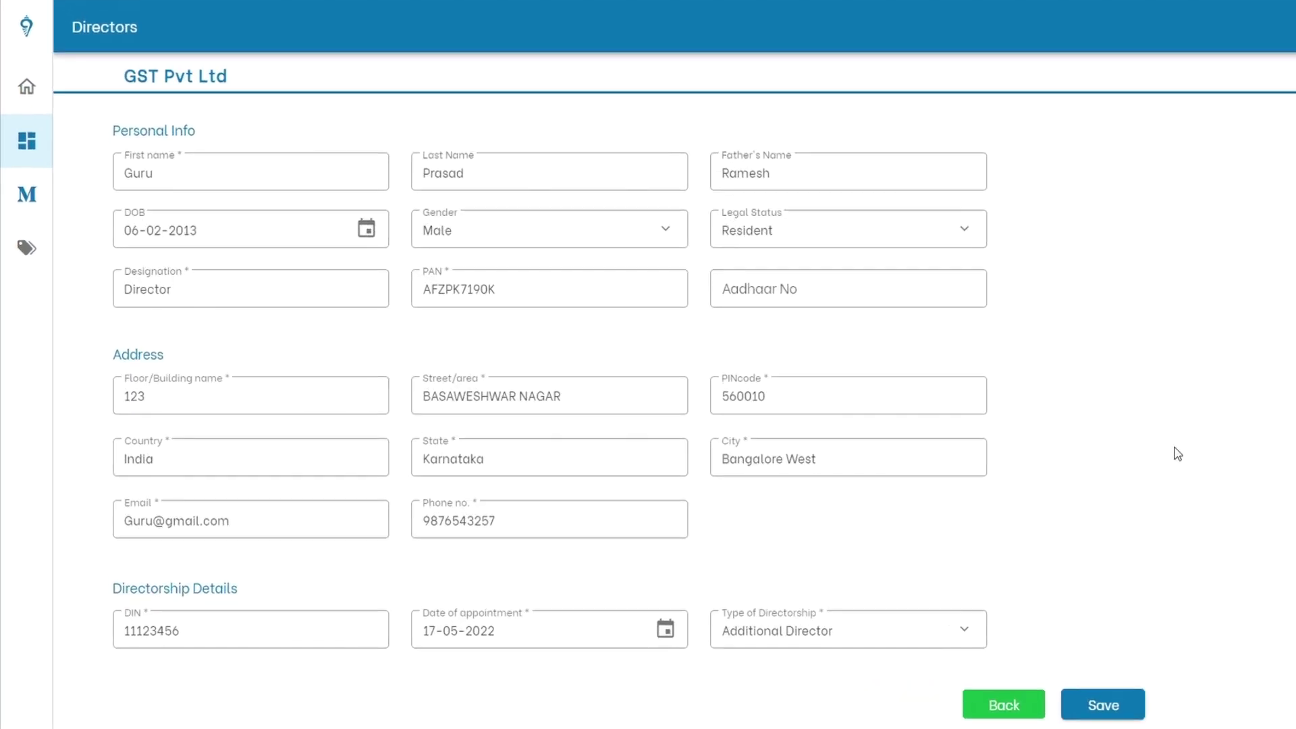
{"action": "left_click", "coordinate": [1123, 704]}
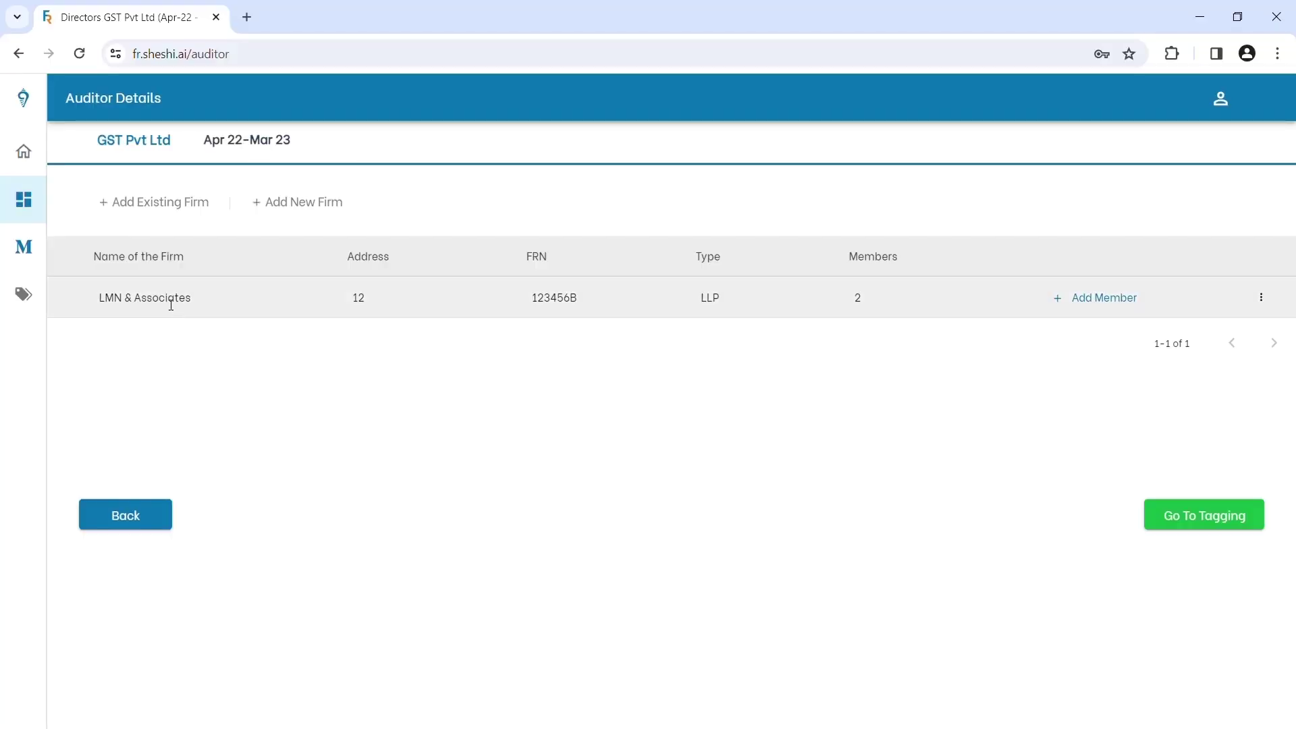
{"action": "left_click", "coordinate": [169, 300]}
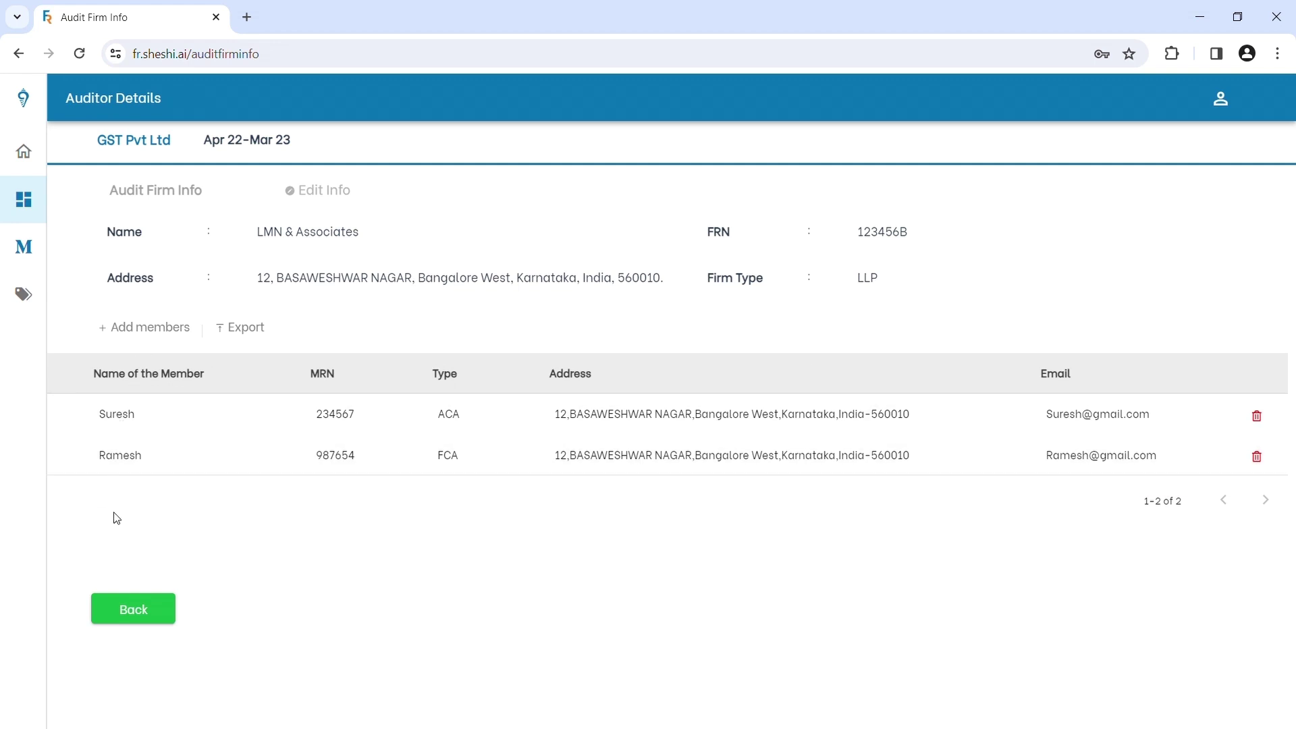
{"action": "left_click", "coordinate": [133, 610]}
Proceed to tagging and import the Tally data of Dejavu Private Limited for Current Year and Previous Year.
{"action": "left_click", "coordinate": [1206, 525]}
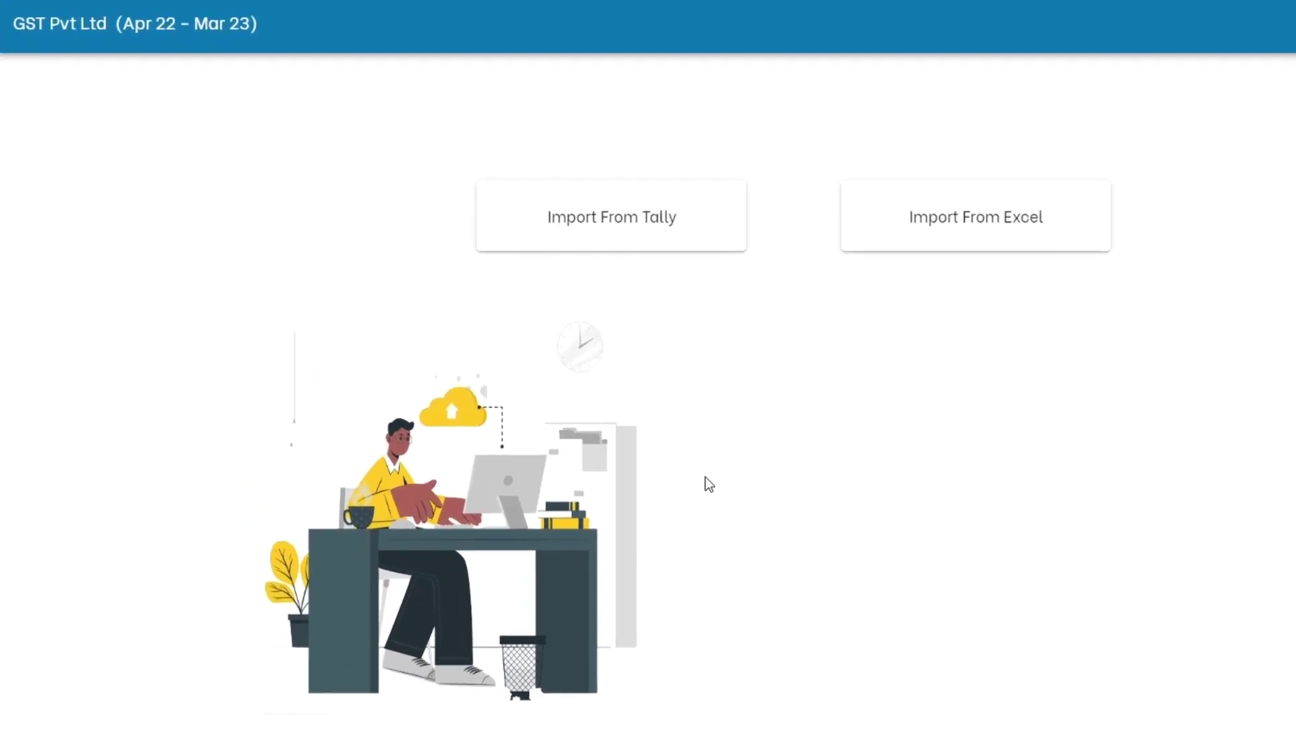
{"action": "left_click", "coordinate": [613, 246]}
{"action": "left_click", "coordinate": [1187, 456]}
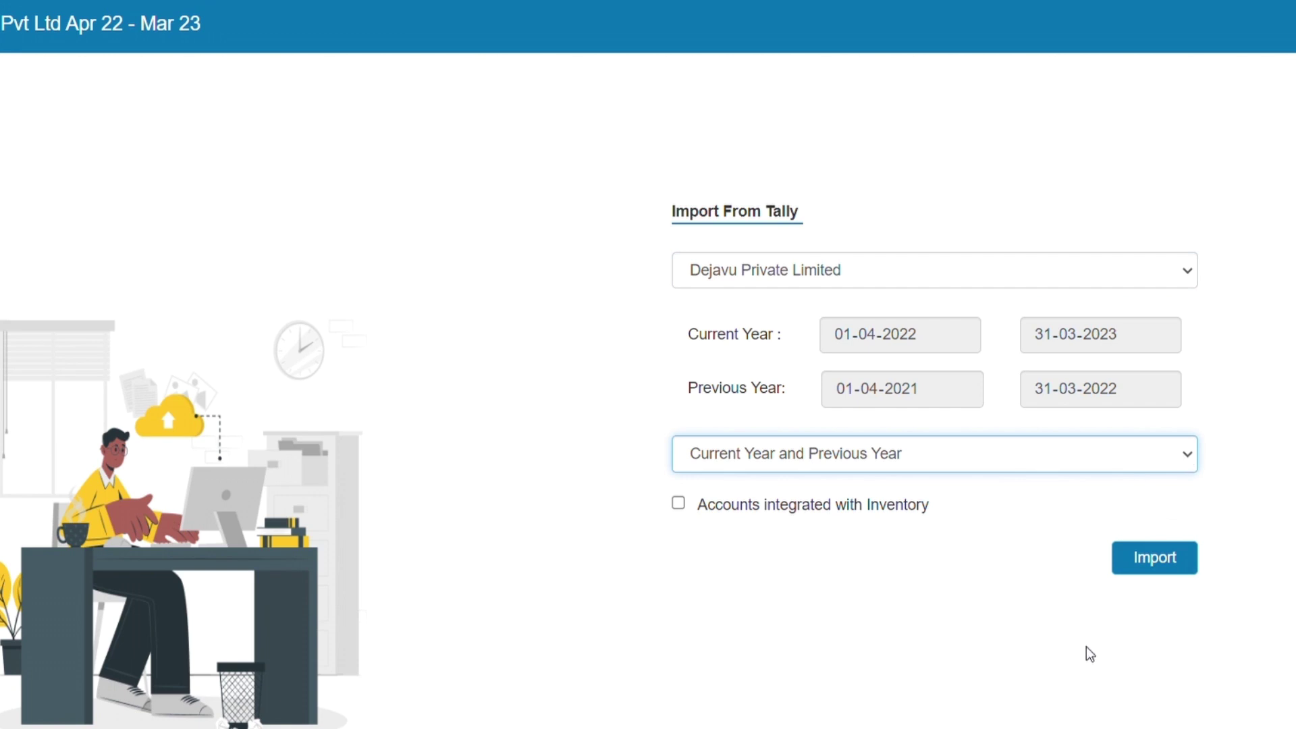
{"action": "left_click", "coordinate": [1155, 566]}
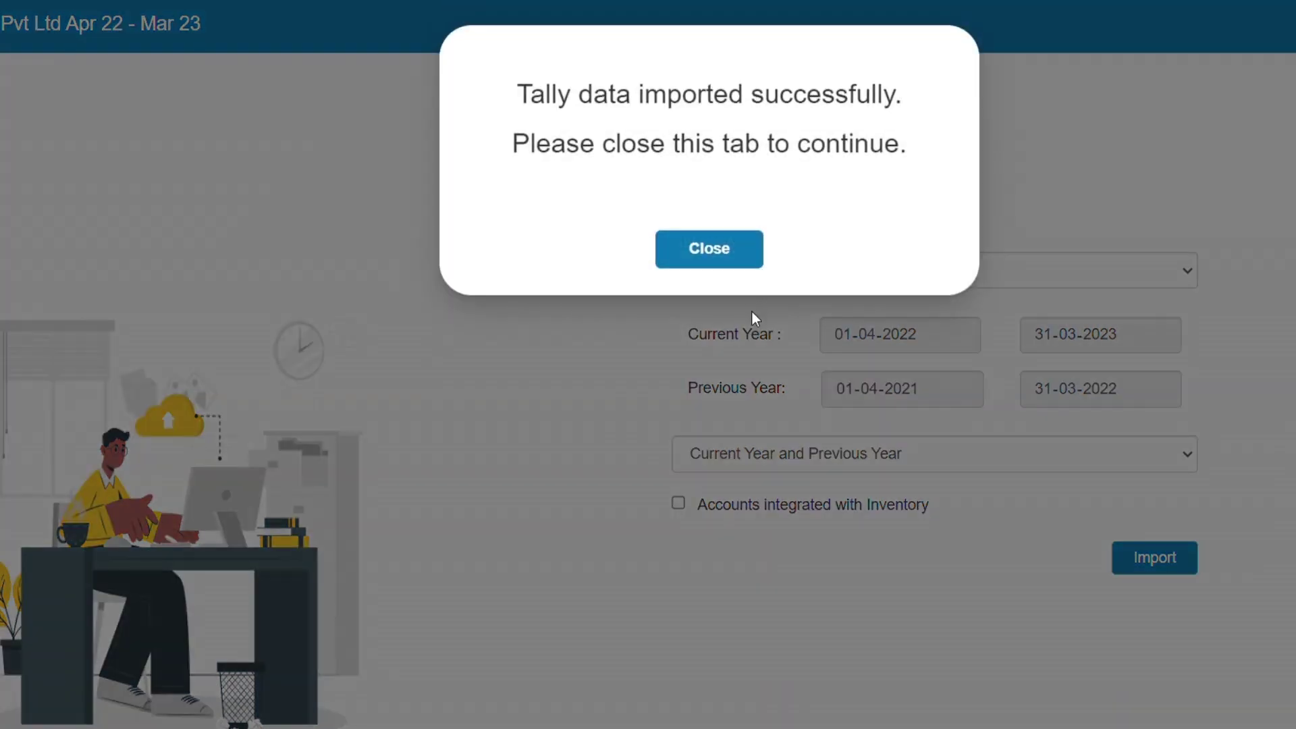
{"action": "left_click", "coordinate": [709, 251]}
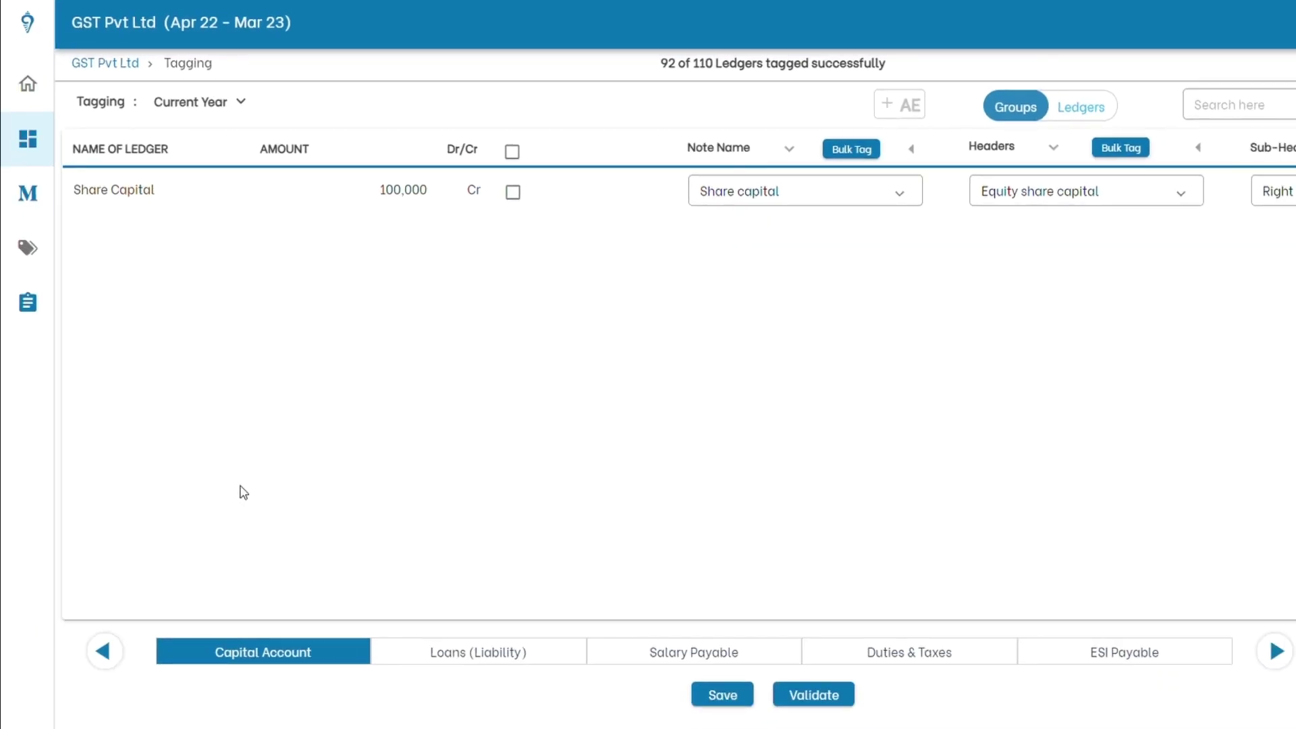
Review the current-year ledger tagging in the Loans (Liability), Salary Payable, Duties & Taxes and ESI Payable groups.
{"action": "left_click", "coordinate": [473, 664]}
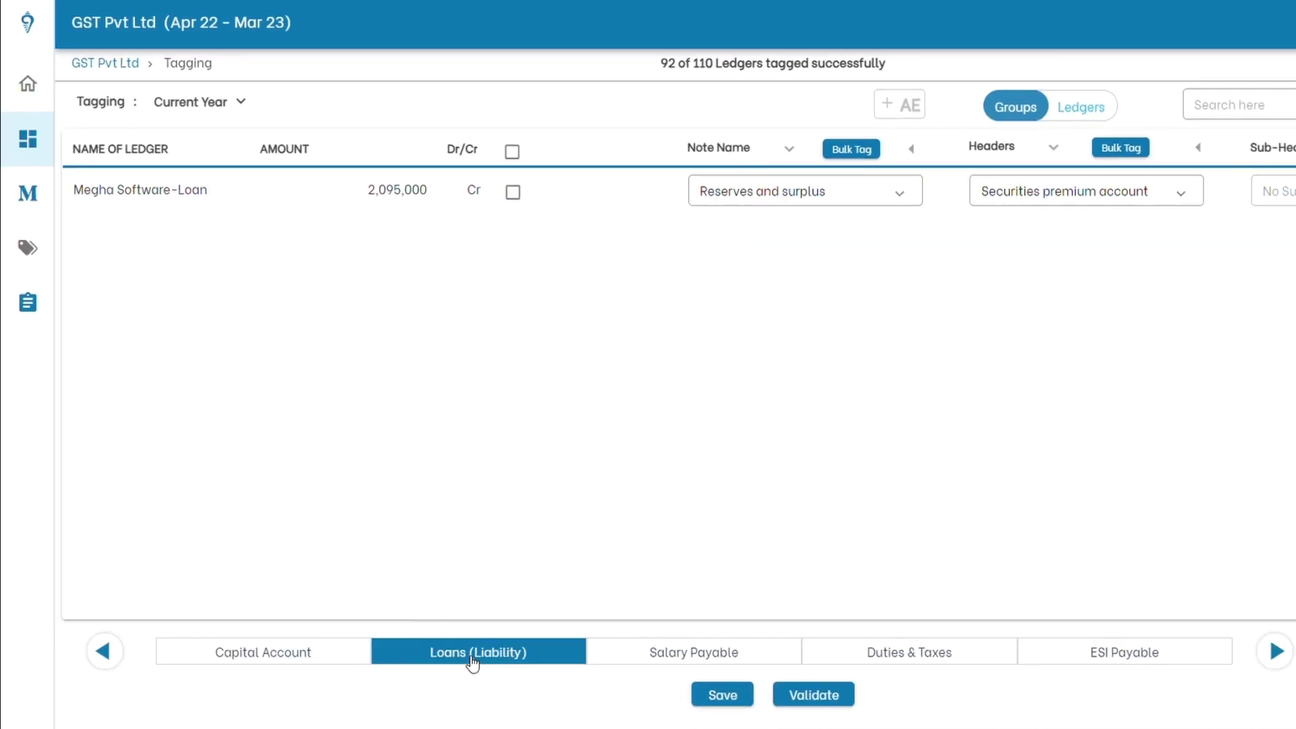
{"action": "left_click", "coordinate": [701, 666]}
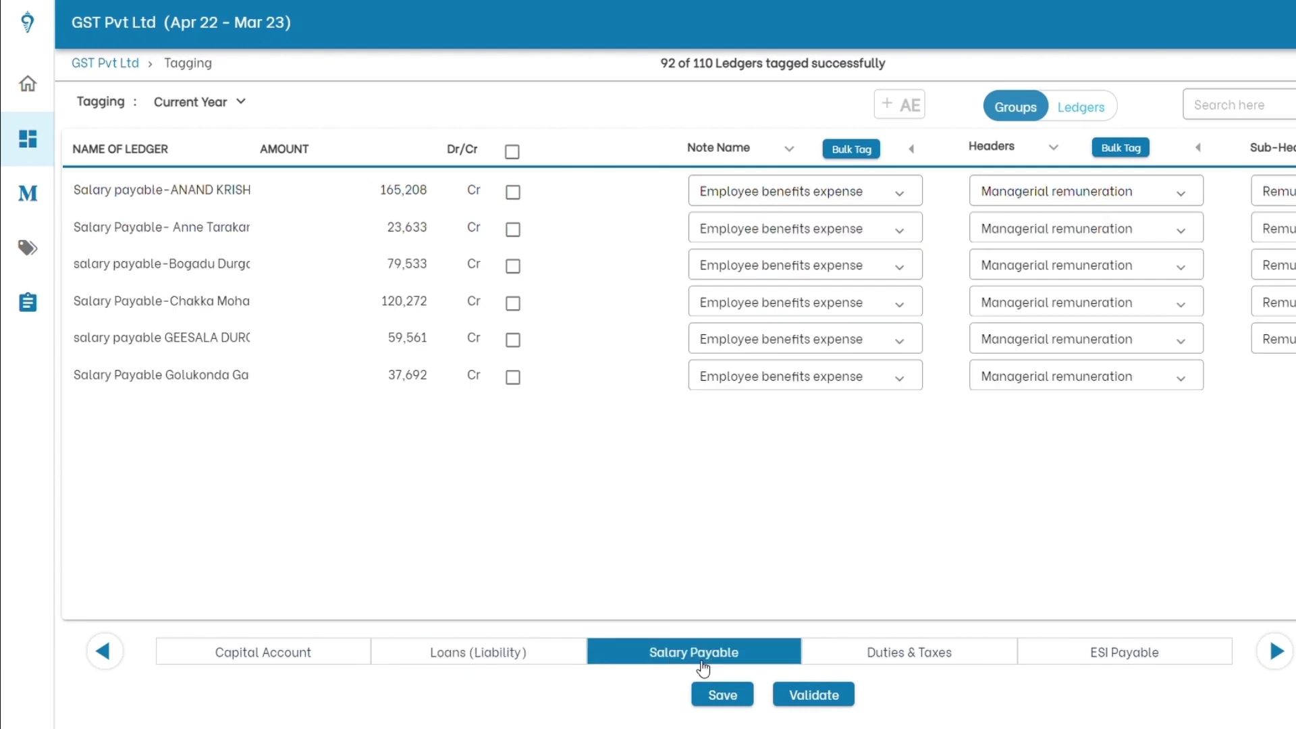
{"action": "left_click", "coordinate": [901, 665]}
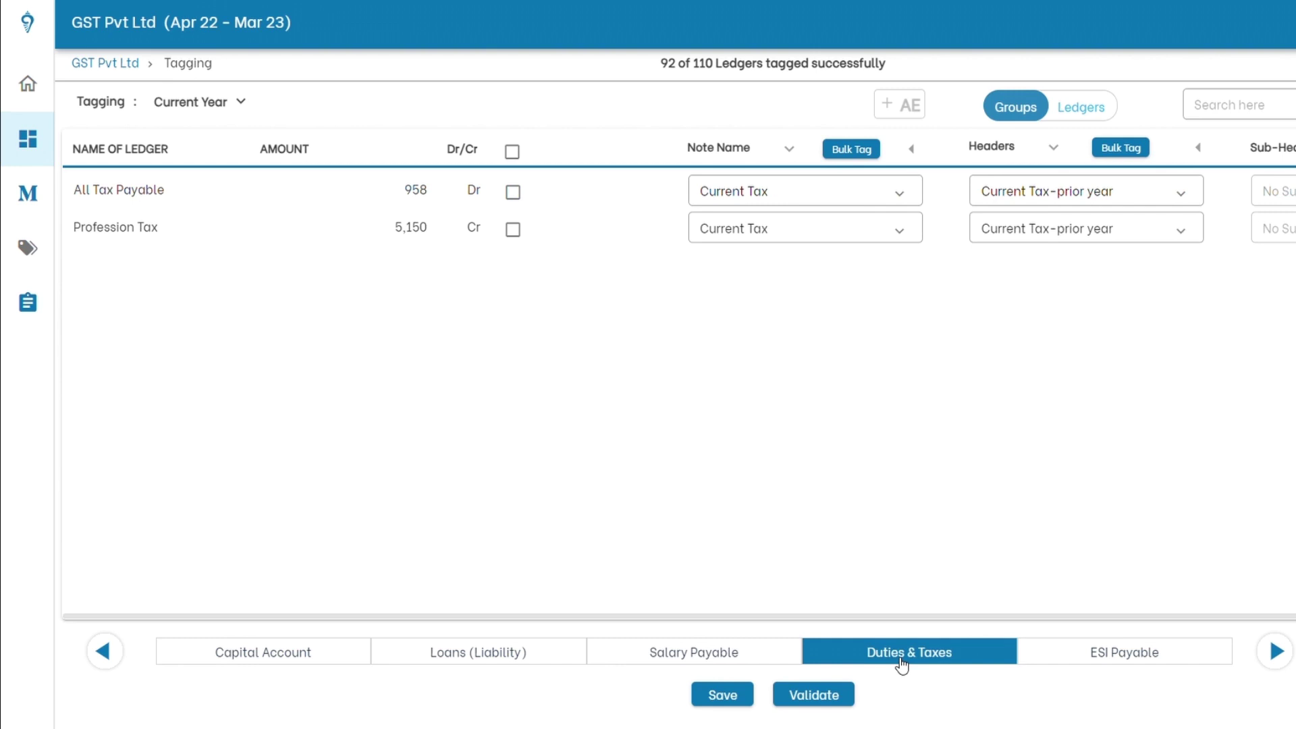
{"action": "left_click", "coordinate": [1087, 661]}
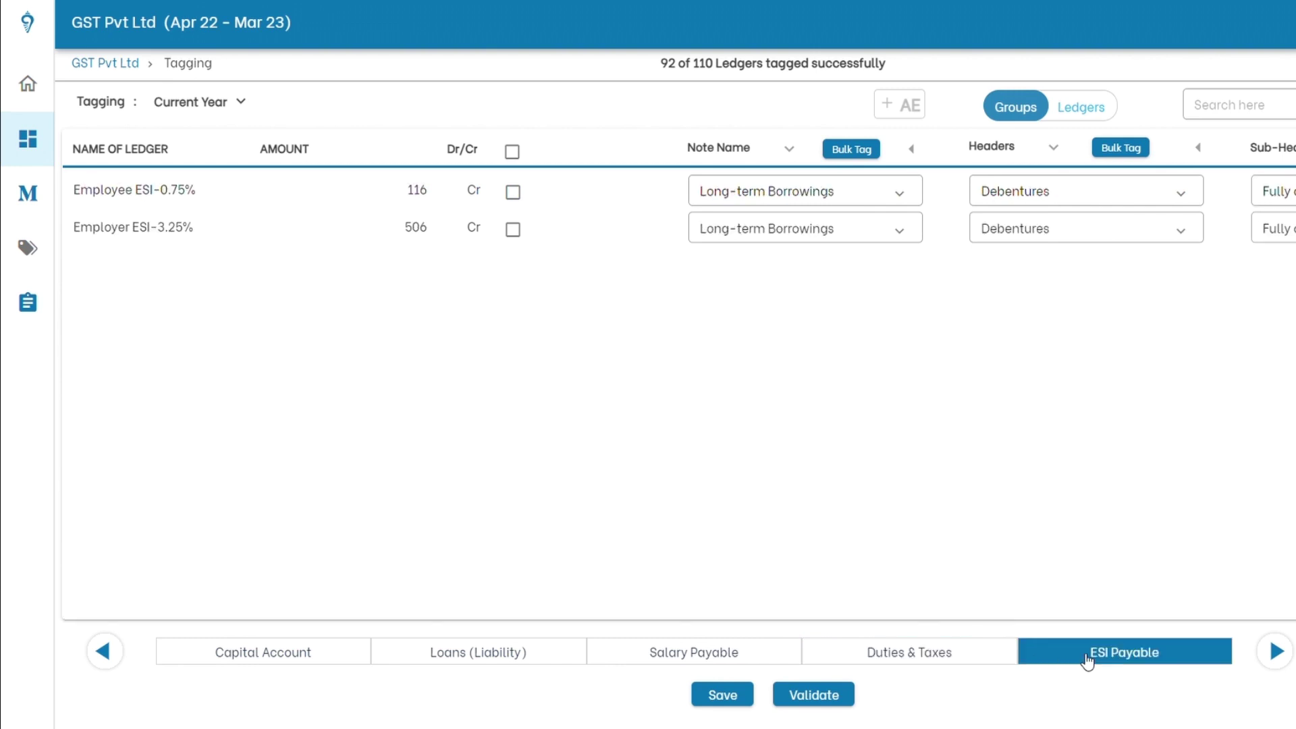
Select both ESI Payable ledgers and start bulk tagging their sub-headers.
{"action": "left_click", "coordinate": [512, 151]}
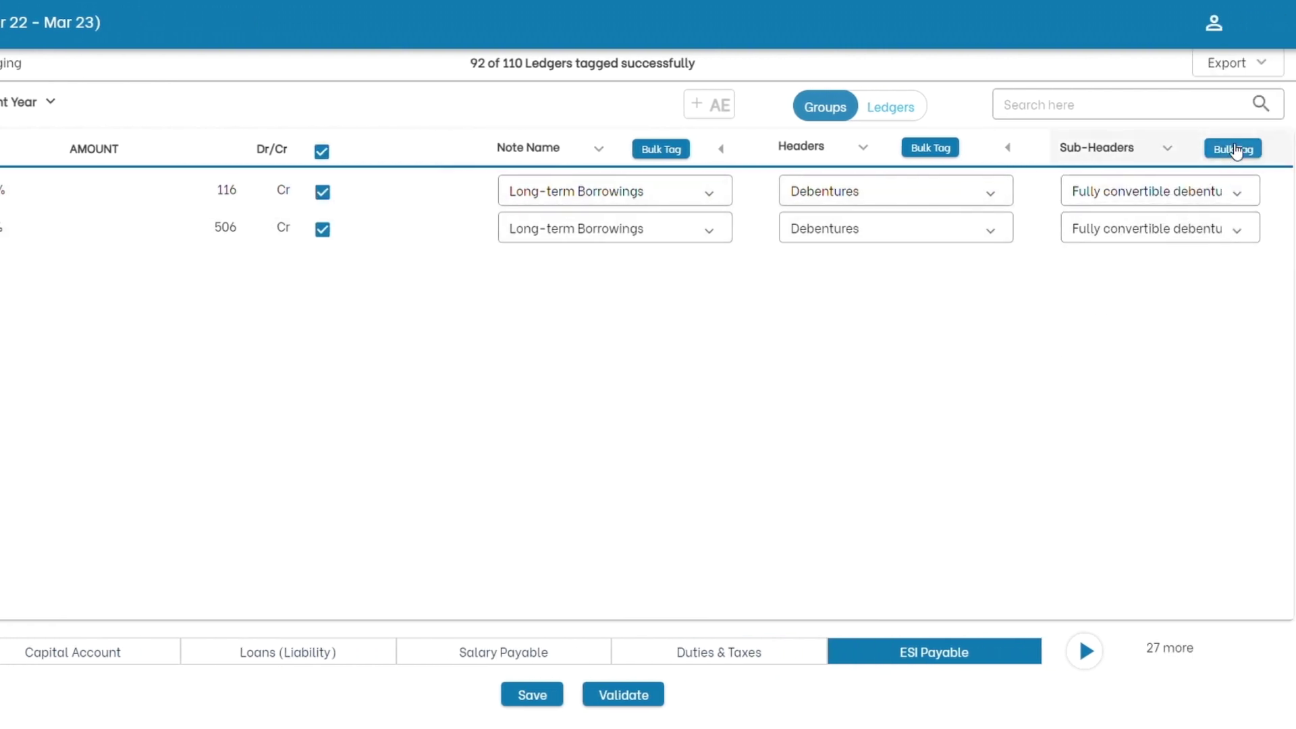
{"action": "left_click", "coordinate": [1235, 150]}
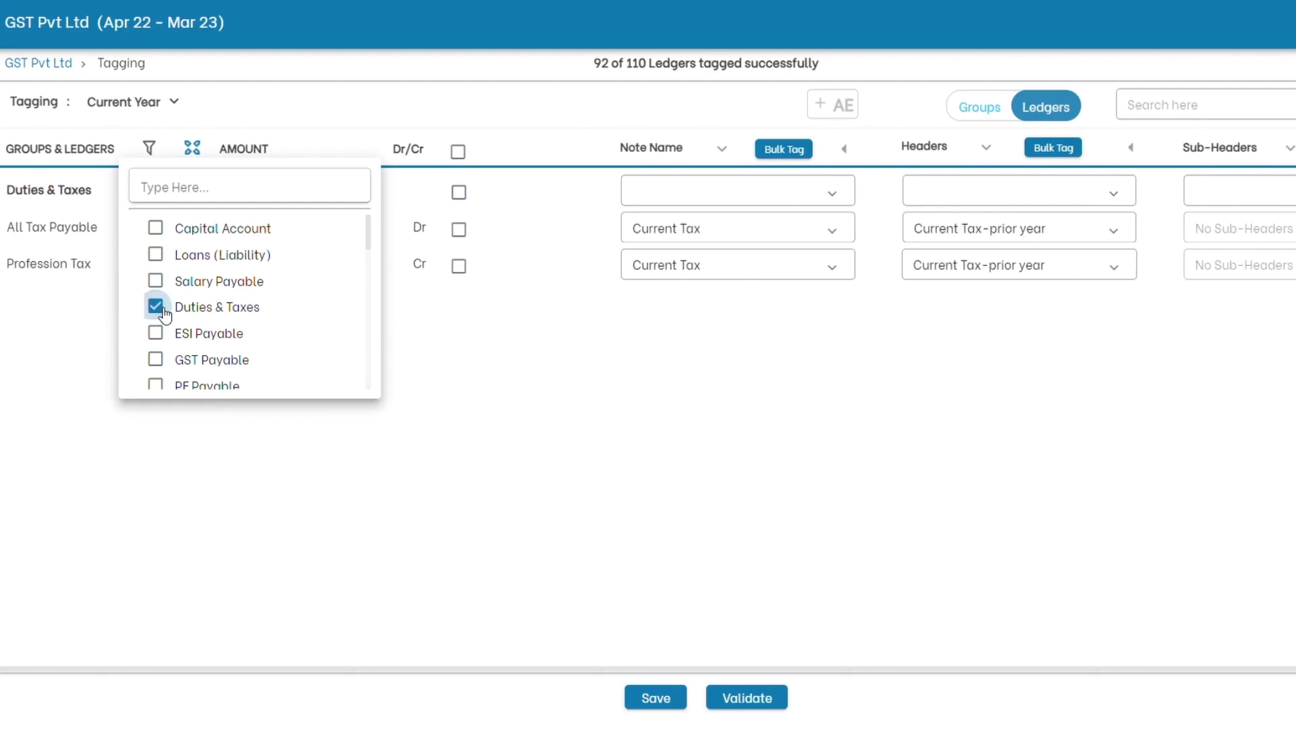
Add ESI Payable to the group filter in the ledger-wise tagging view and search the ledgers for "rent".
{"action": "left_click", "coordinate": [156, 333]}
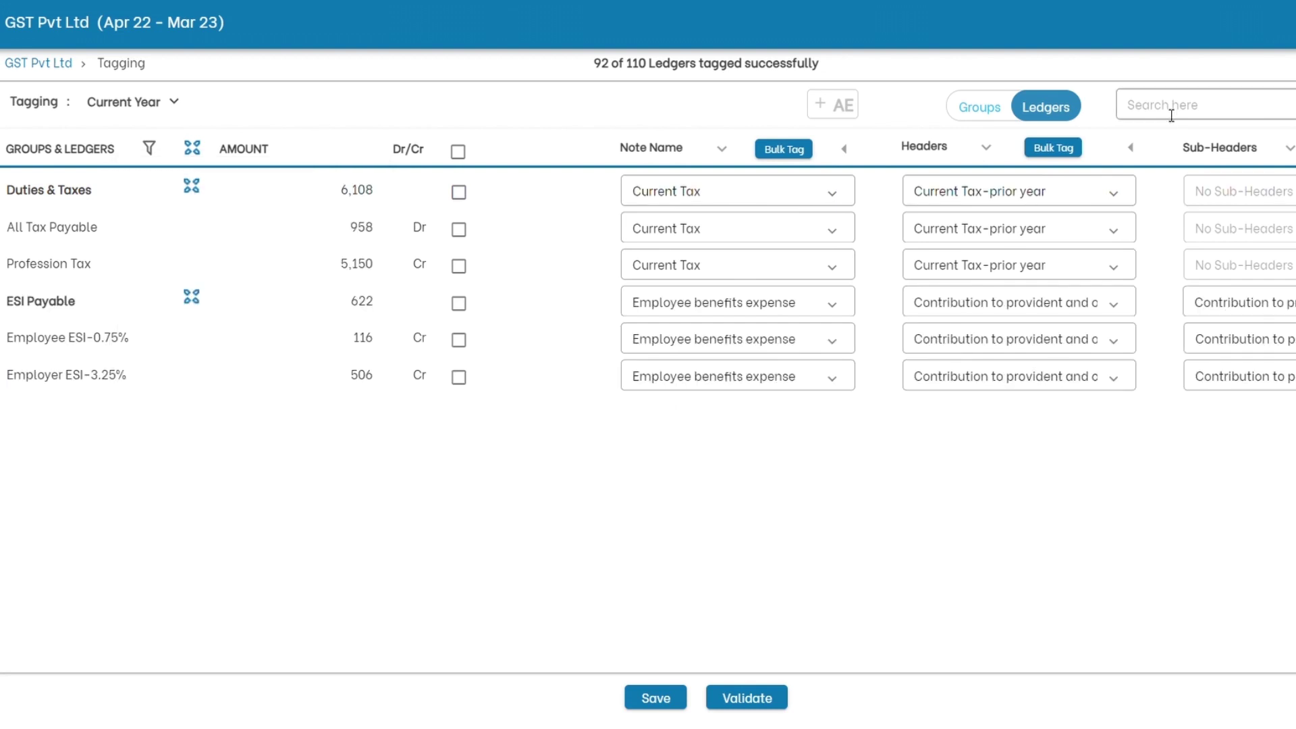
{"action": "left_click", "coordinate": [1172, 107]}
{"action": "type", "text": "rent"}
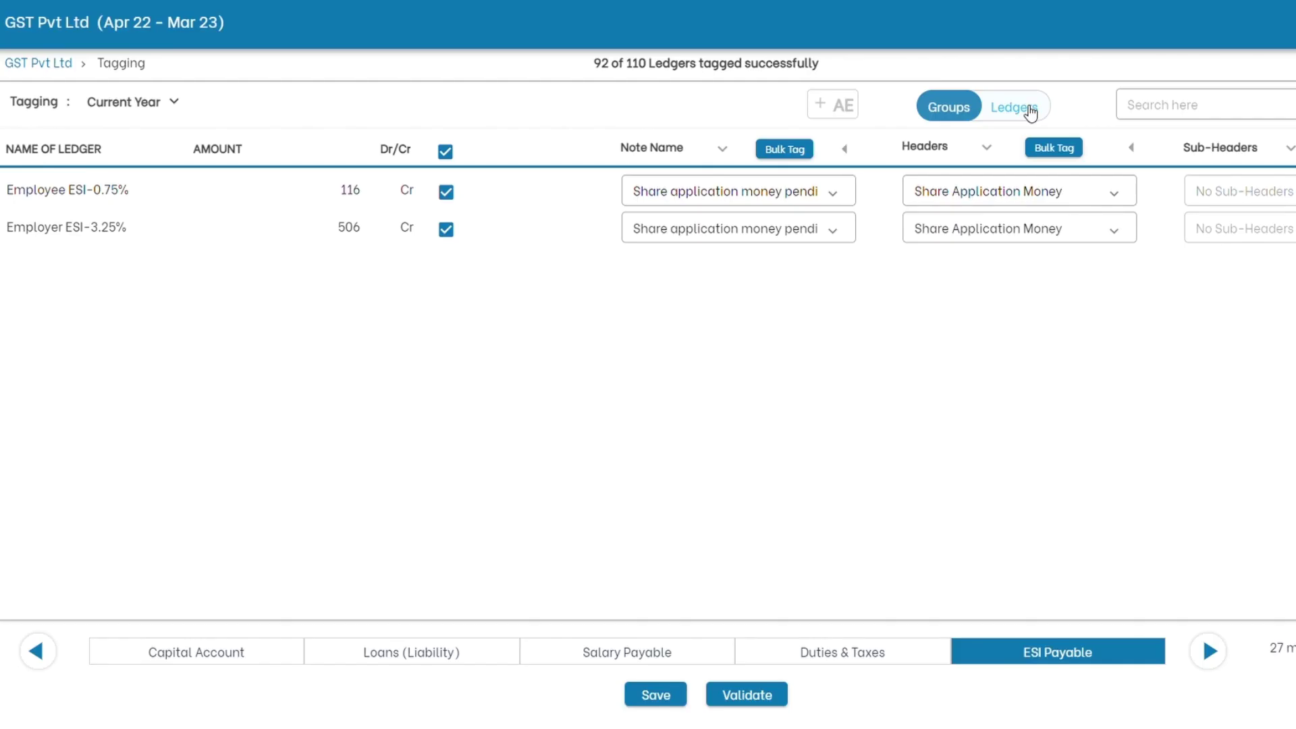
{"action": "left_click", "coordinate": [1026, 109]}
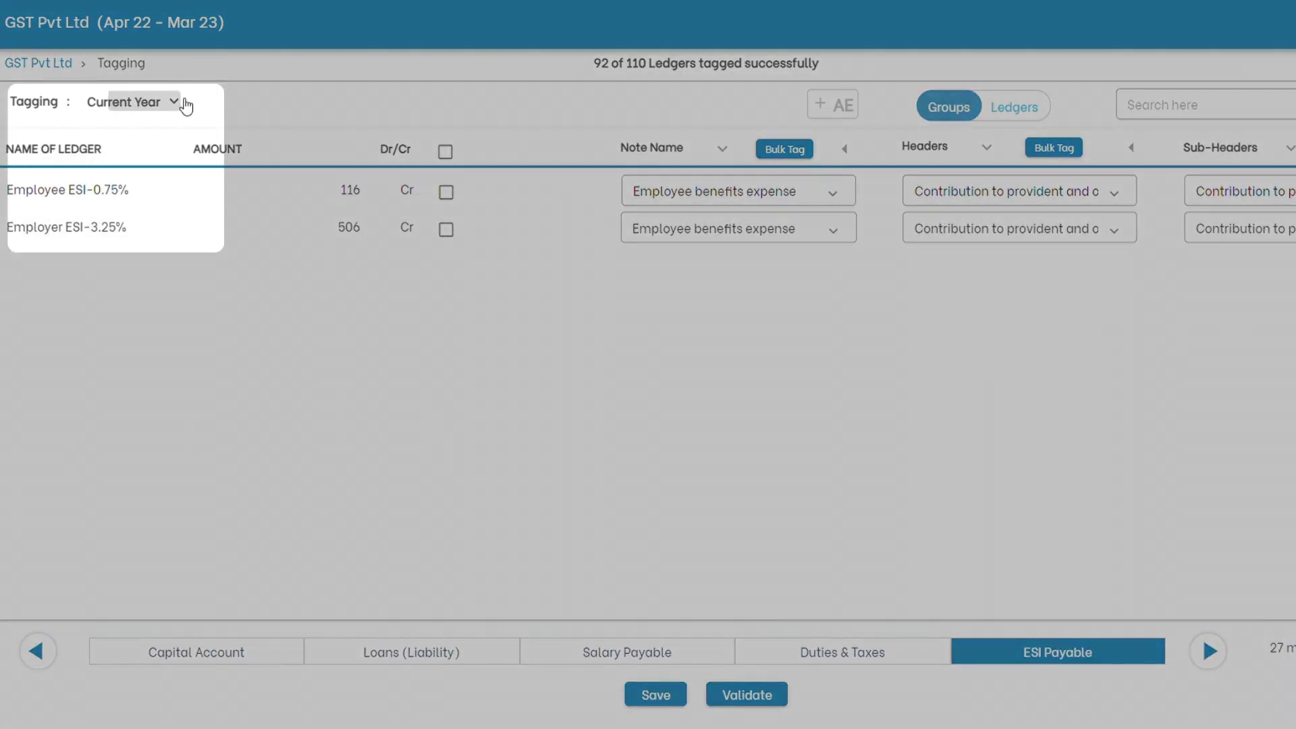
Check the tagging year choices and the Duties & Taxes group, and proceed from the completed tagging to the financials.
{"action": "left_click", "coordinate": [183, 103]}
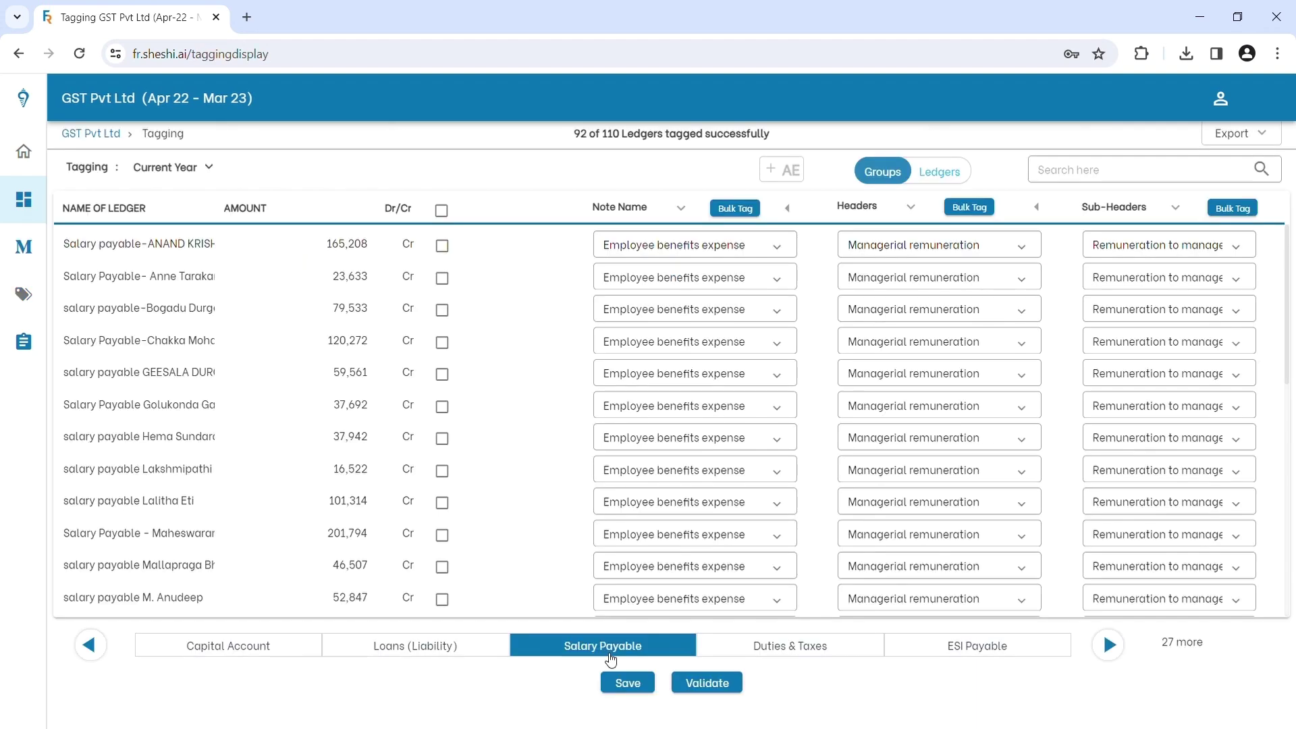
{"action": "left_click", "coordinate": [784, 658]}
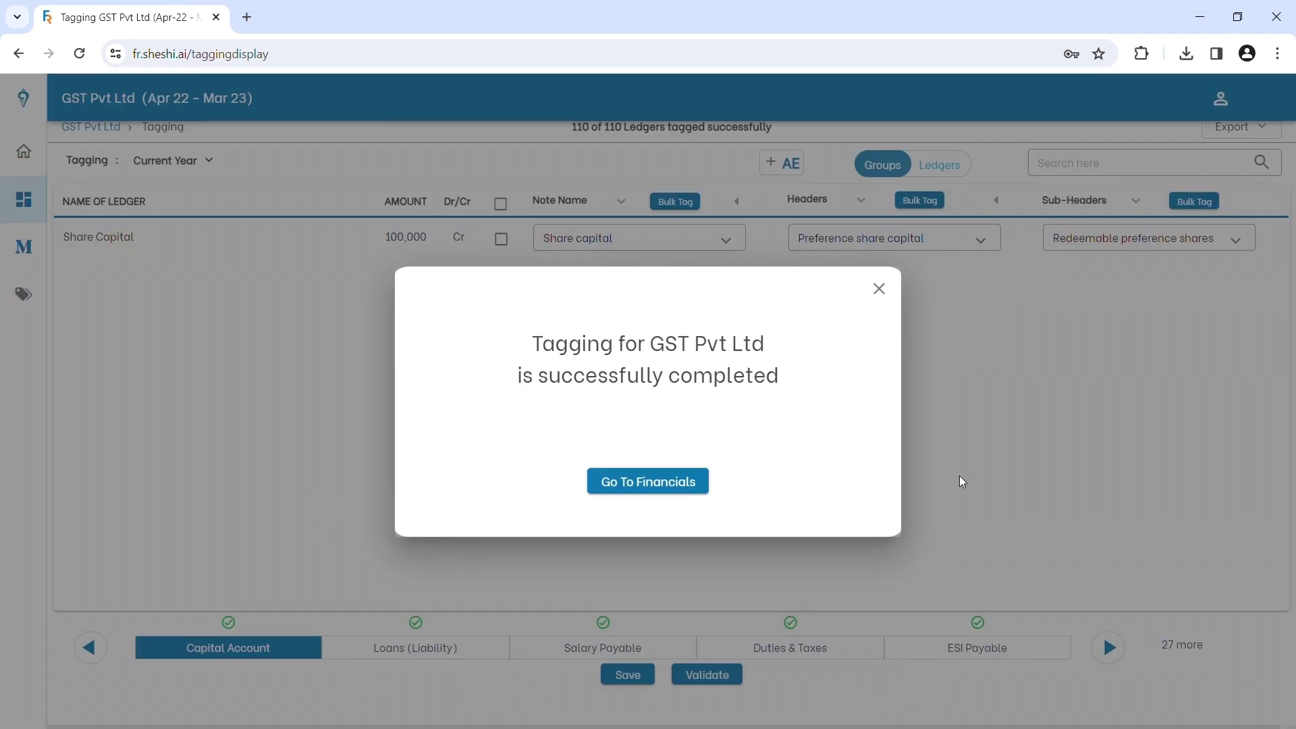
{"action": "left_click", "coordinate": [664, 488]}
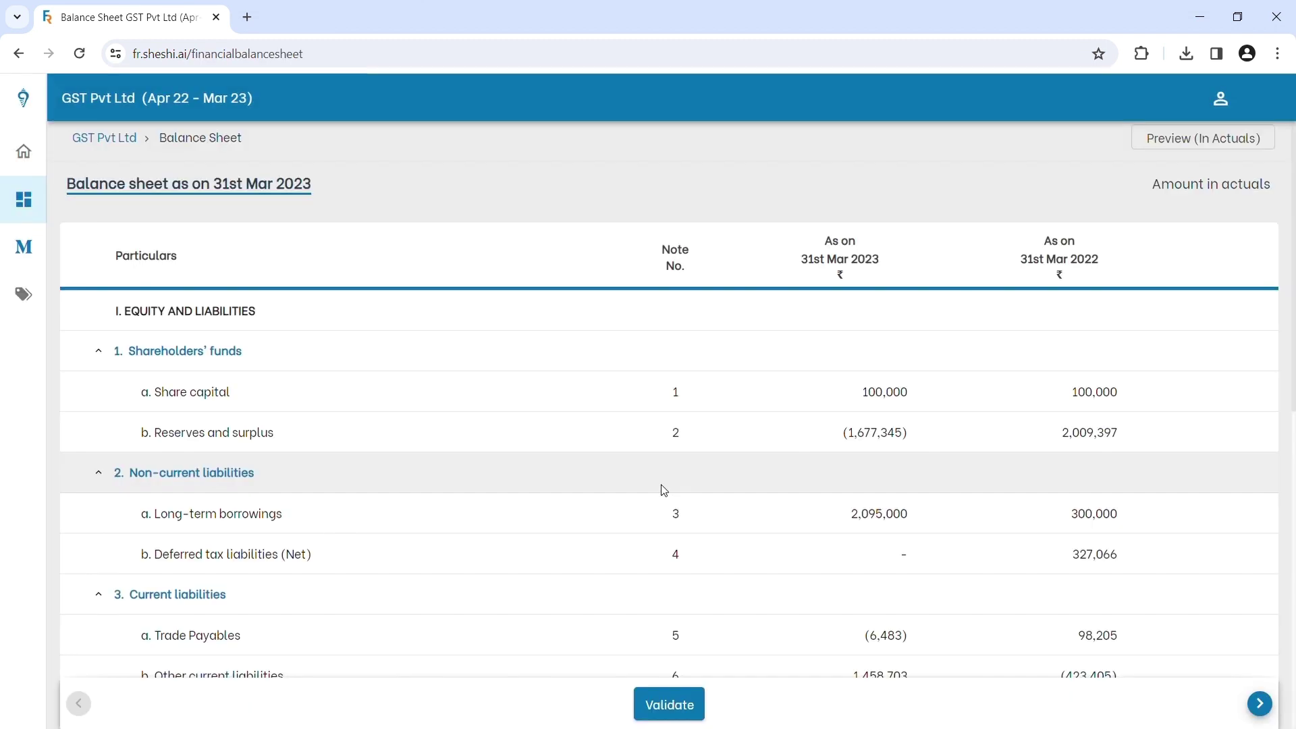
Review the balance sheet as on 31st Mar 2023 and the profit and loss statement.
{"action": "scroll", "coordinate": [815, 449], "scroll_direction": "down", "scroll_amount": 8}
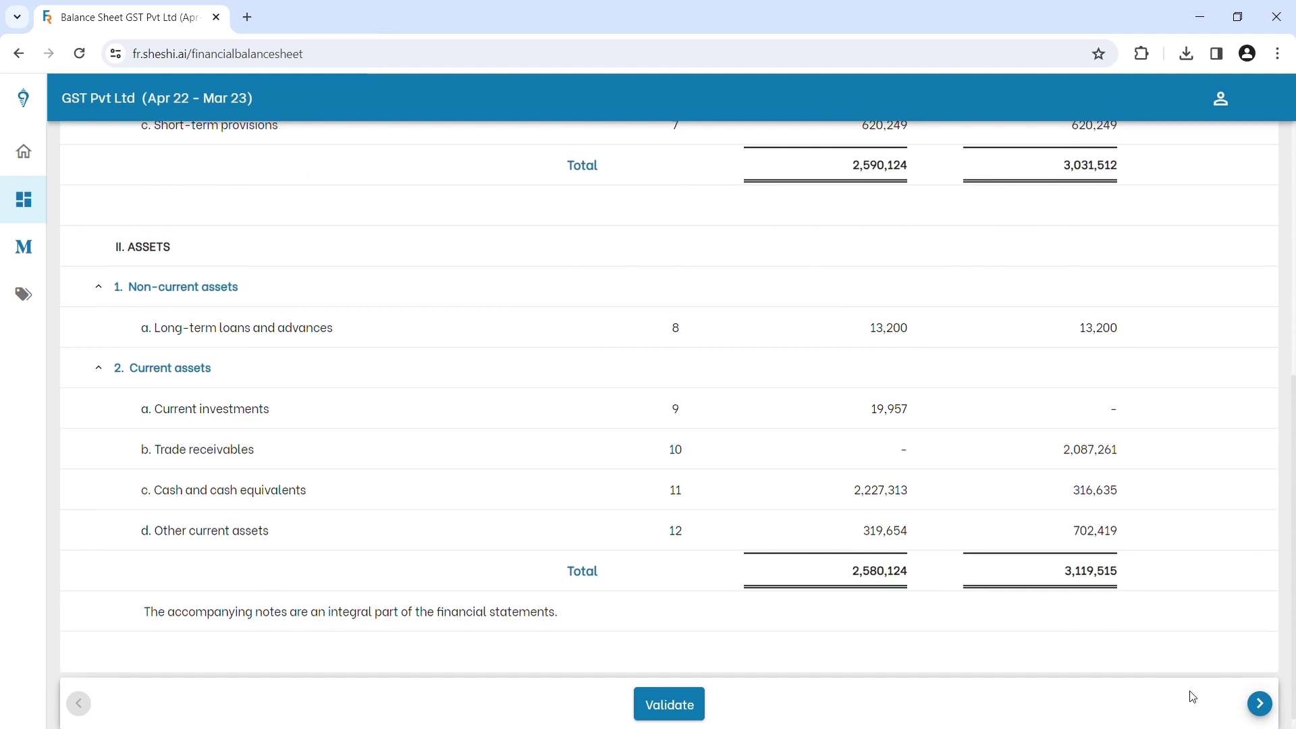
{"action": "left_click", "coordinate": [1261, 705]}
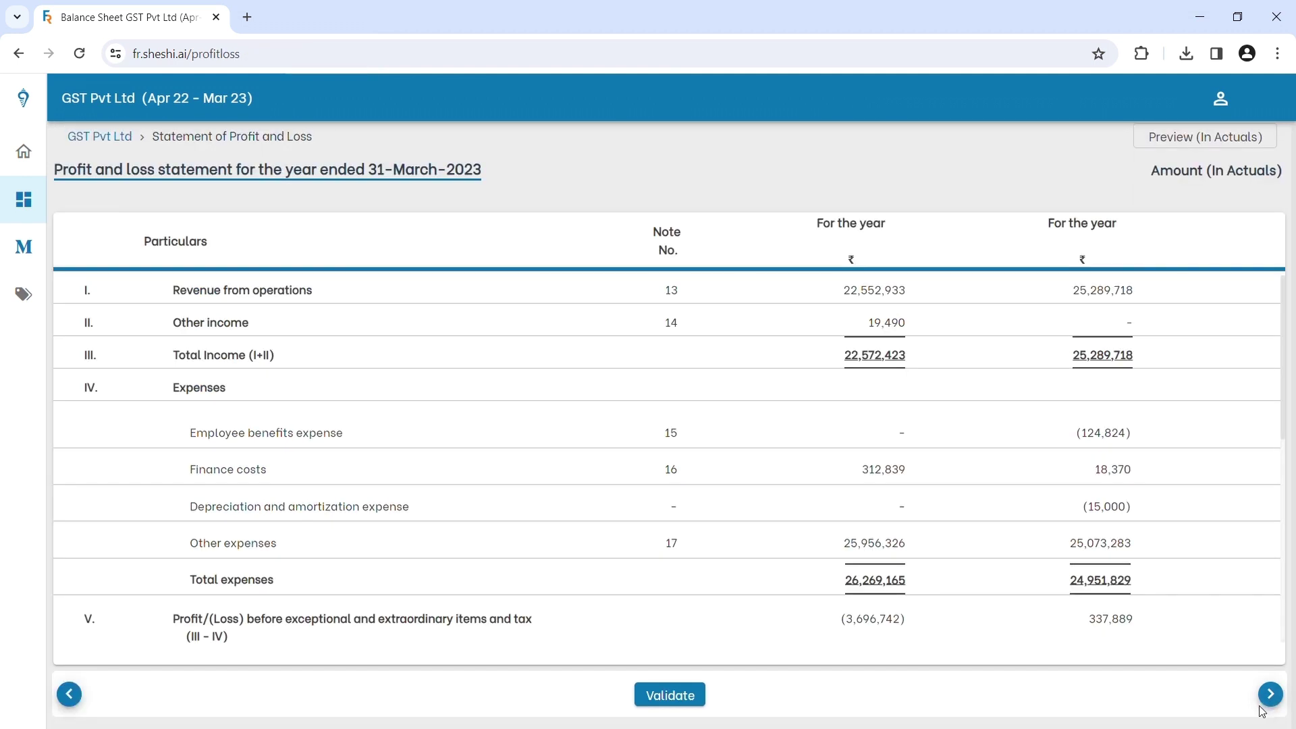
{"action": "left_click", "coordinate": [1272, 699]}
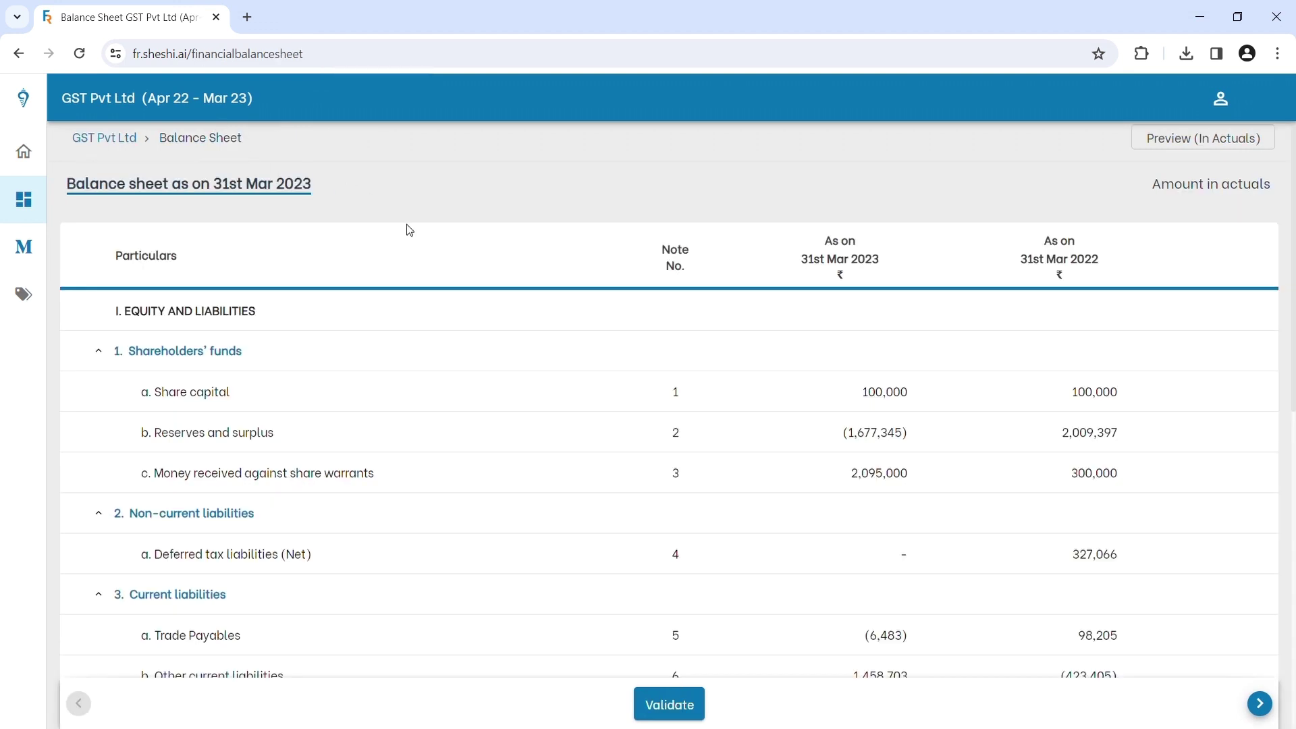
Open Note 6 Other current liabilities for modification and expand Other payables and Retention money payable down to their ledgers.
{"action": "scroll", "coordinate": [605, 415], "scroll_direction": "down", "scroll_amount": 2}
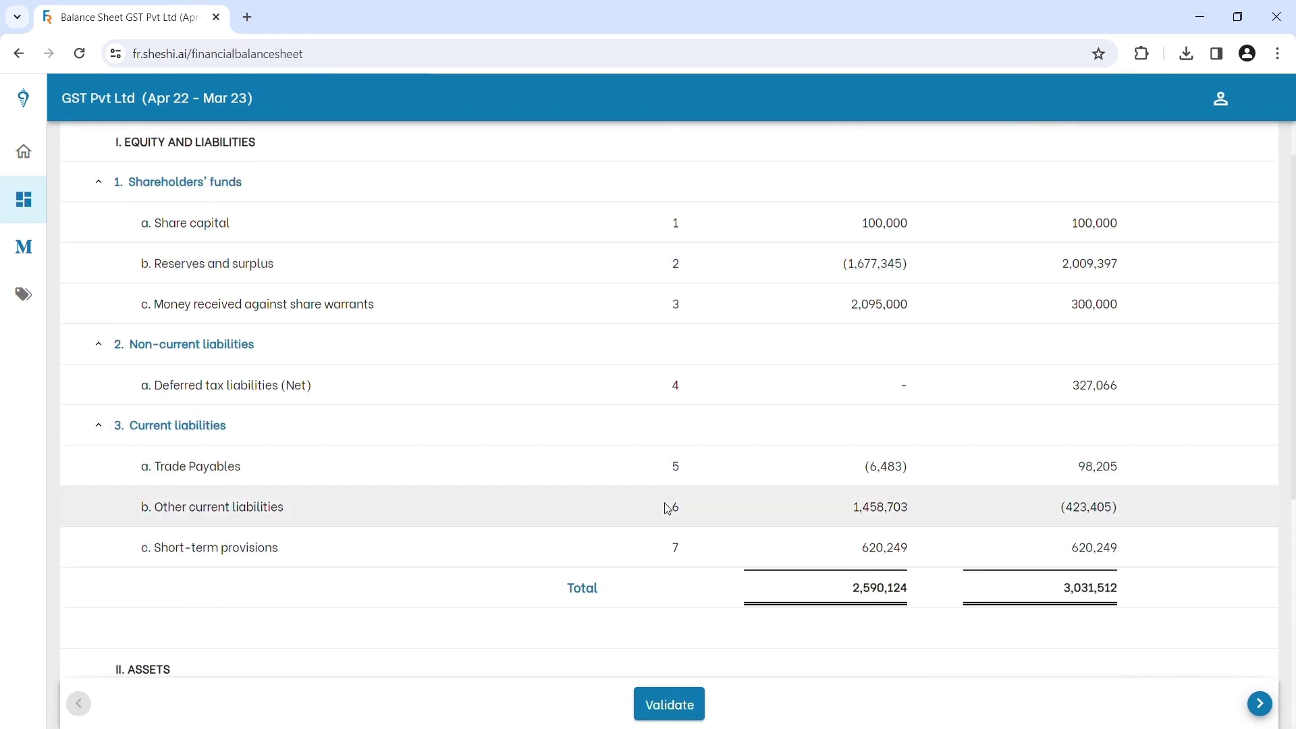
{"action": "left_click", "coordinate": [675, 507]}
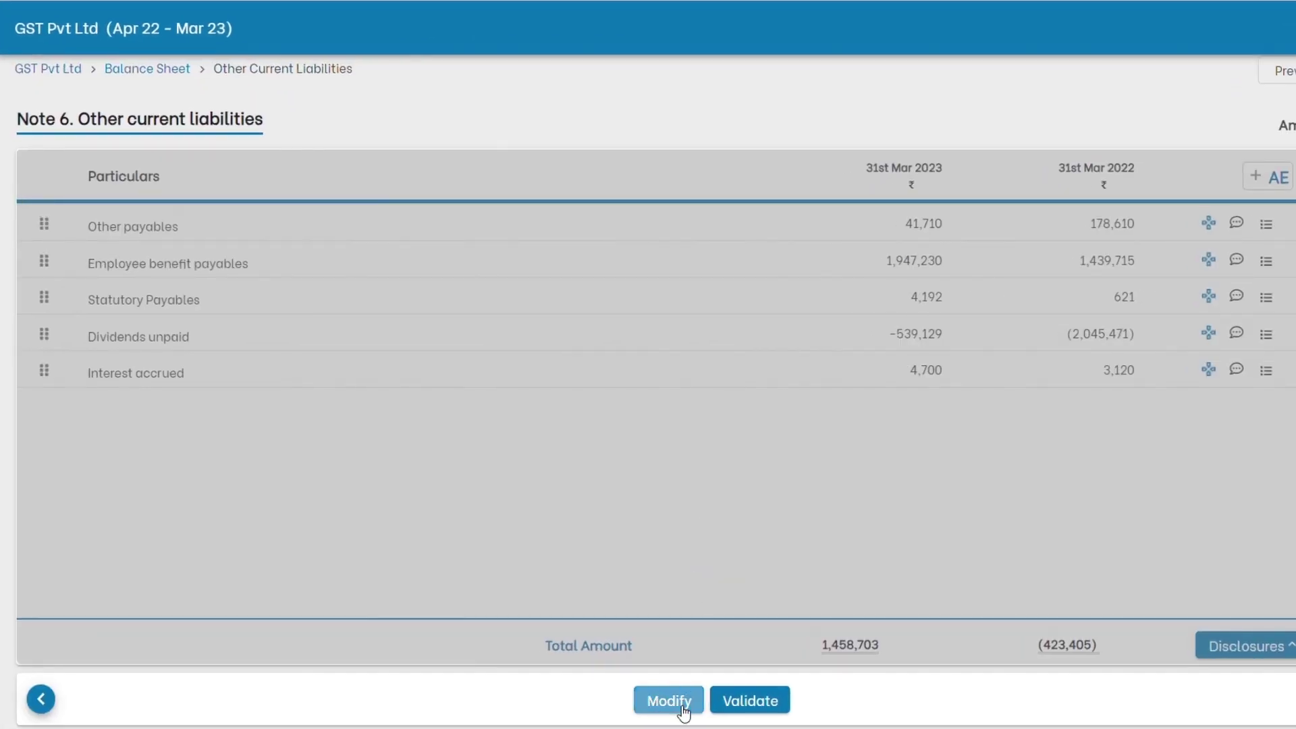
{"action": "left_click", "coordinate": [683, 707]}
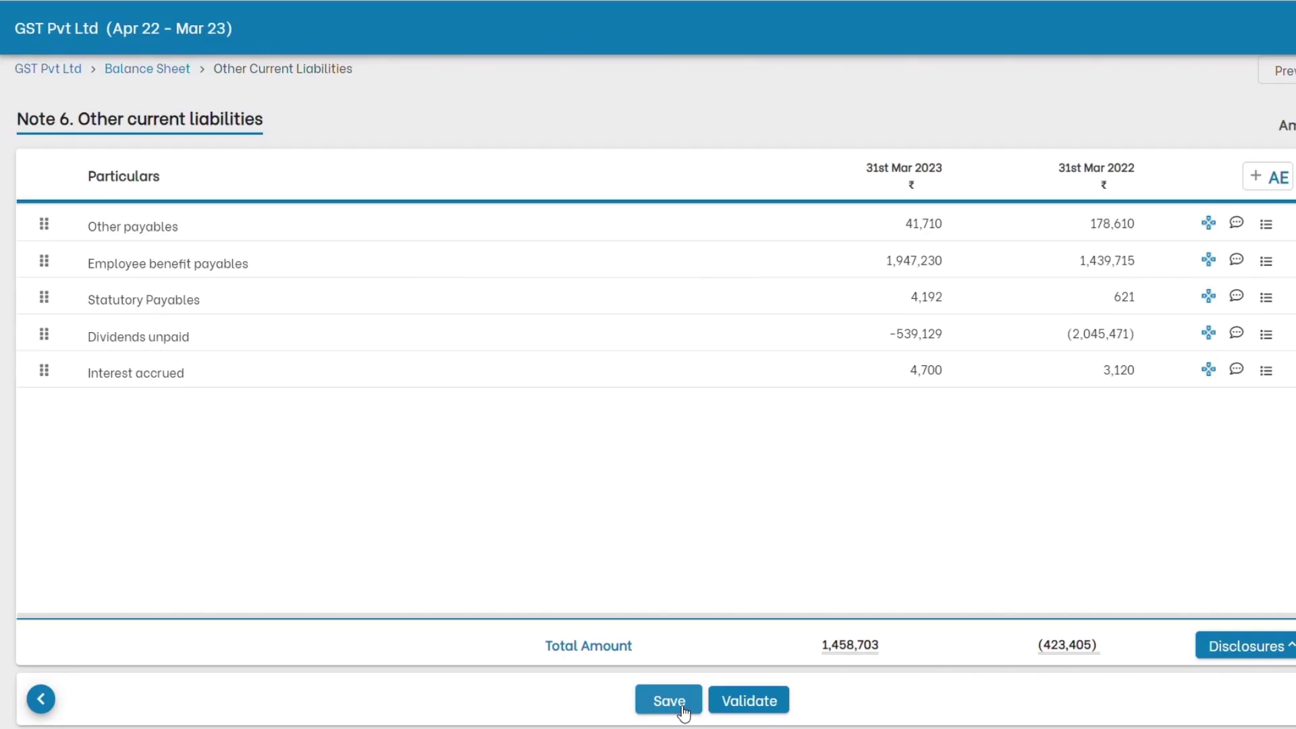
{"action": "left_click", "coordinate": [1212, 227]}
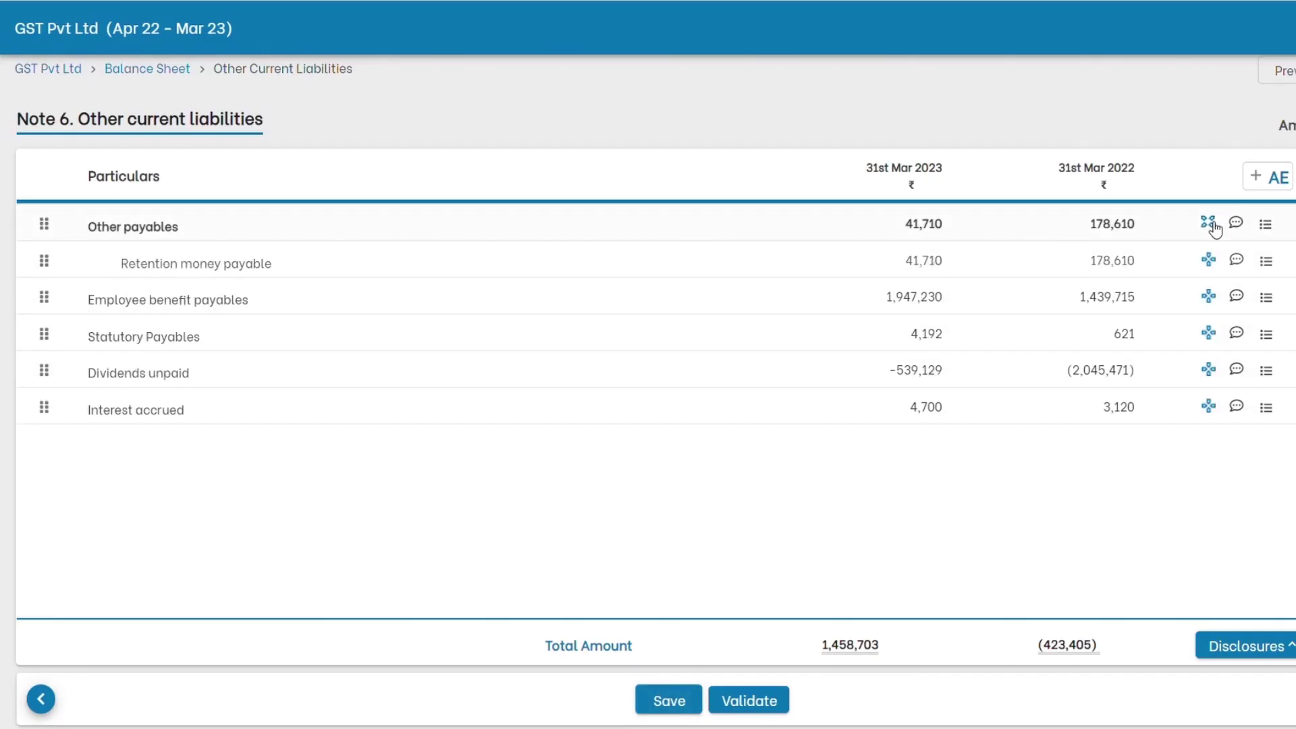
{"action": "left_click", "coordinate": [1210, 264]}
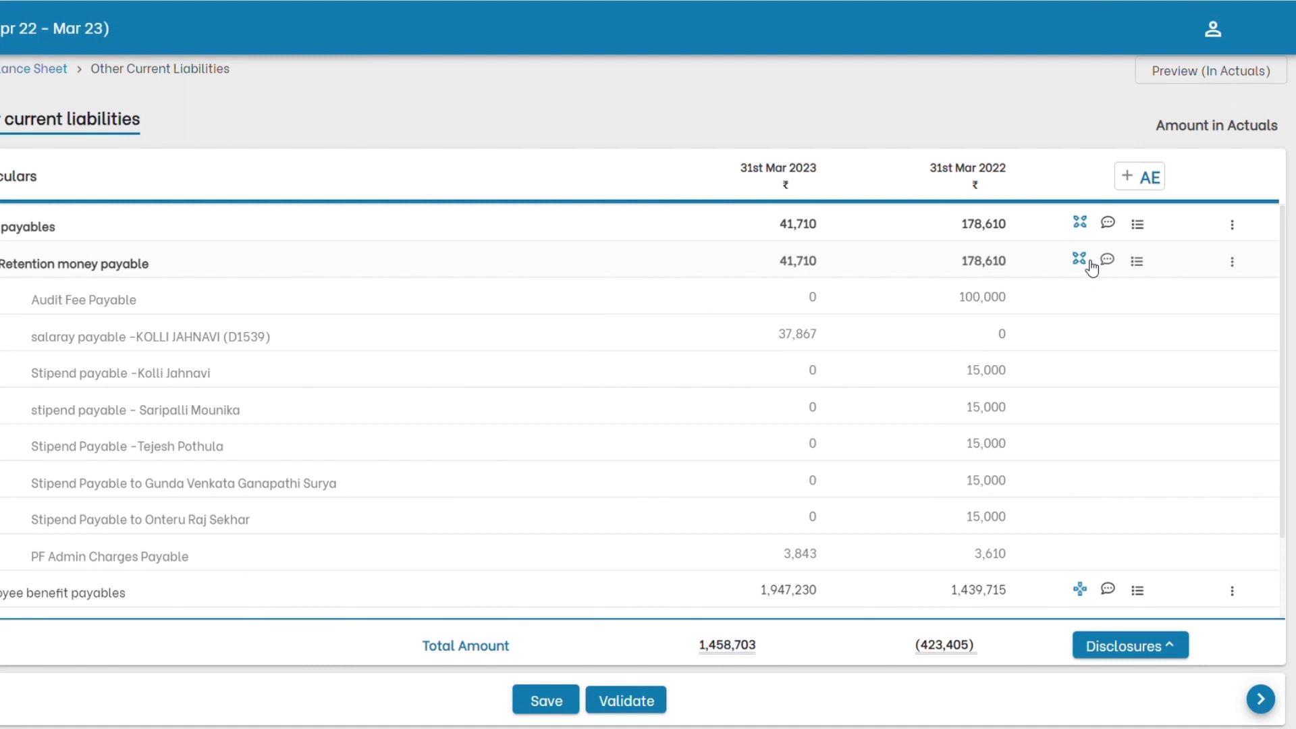
Preview Note 6 Other current liabilities in actuals, and validate the note.
{"action": "left_click", "coordinate": [1208, 71]}
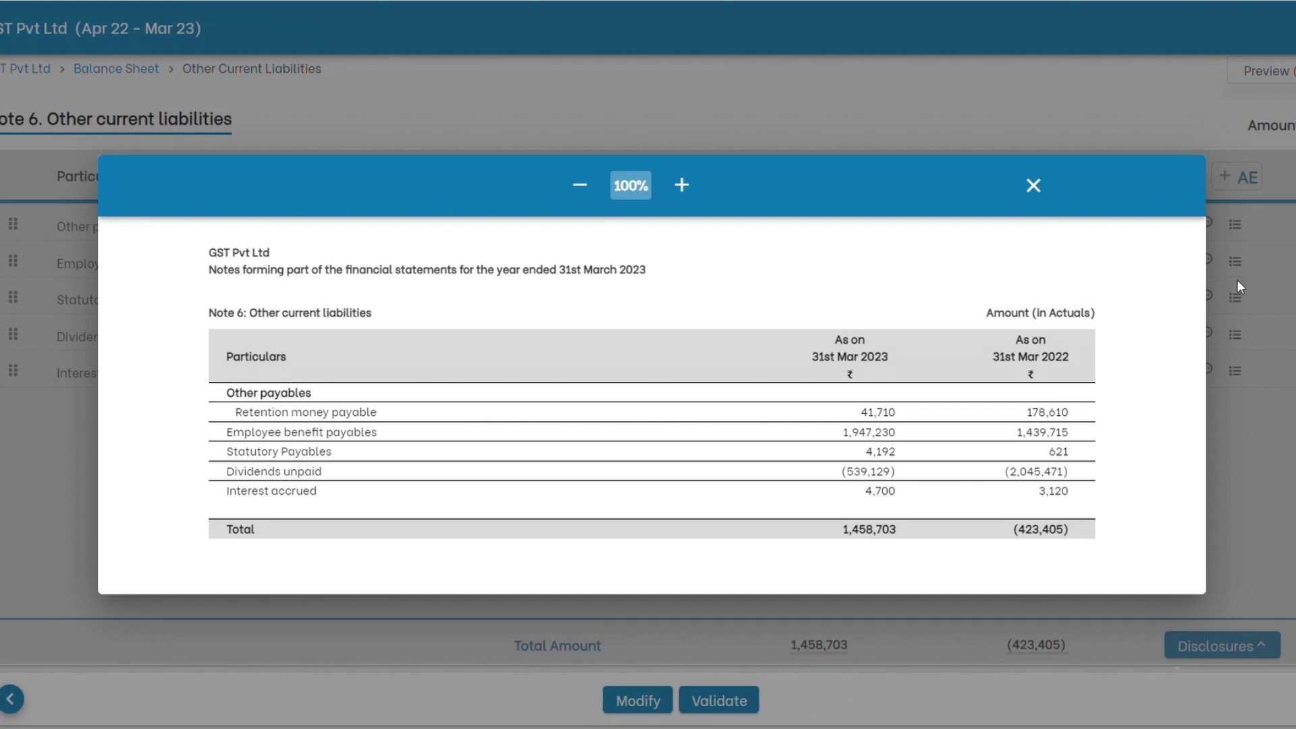
{"action": "left_click", "coordinate": [1036, 188]}
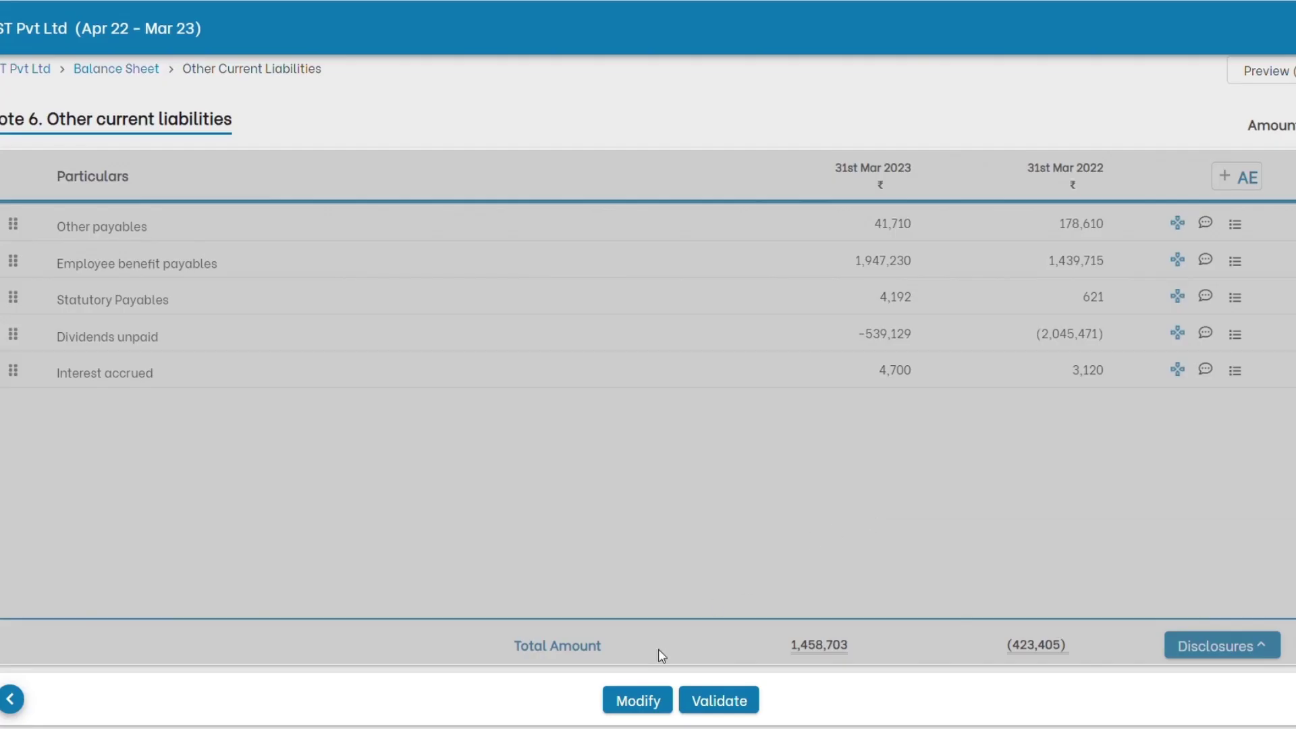
{"action": "left_click", "coordinate": [659, 700]}
{"action": "left_click", "coordinate": [715, 700]}
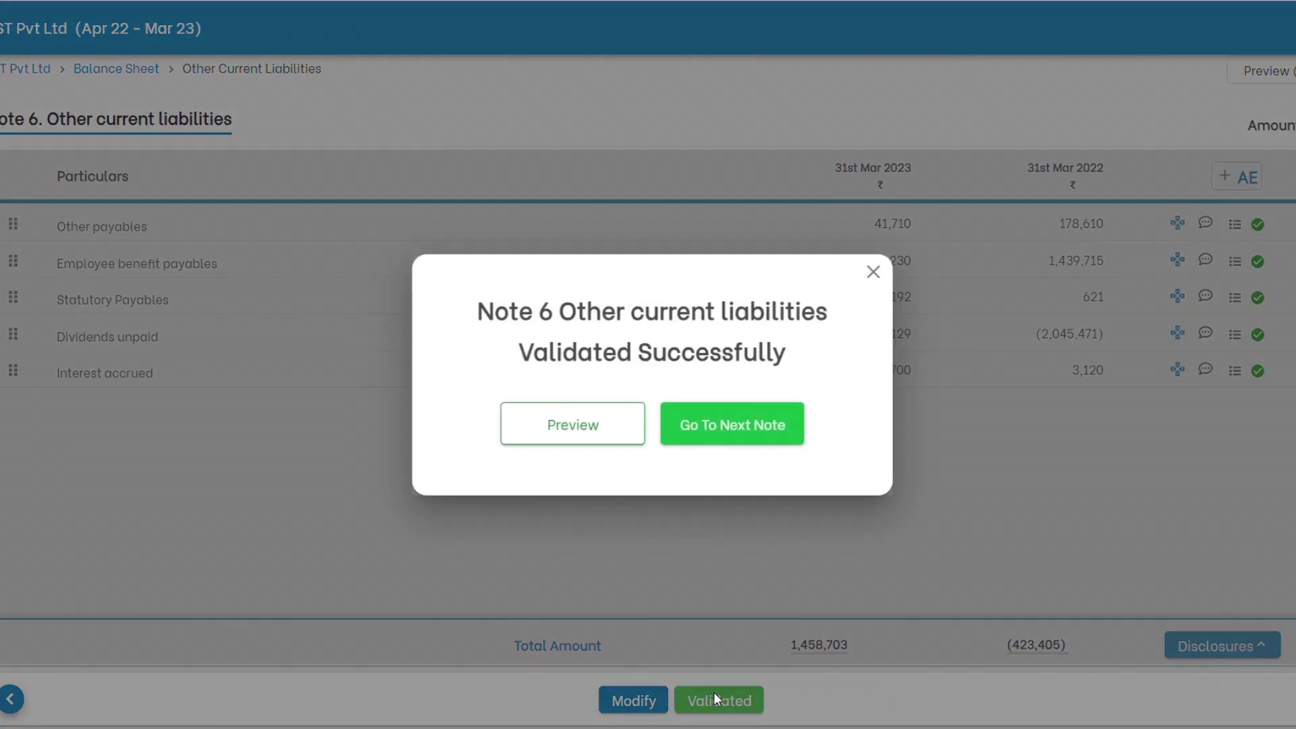
{"action": "left_click", "coordinate": [873, 272]}
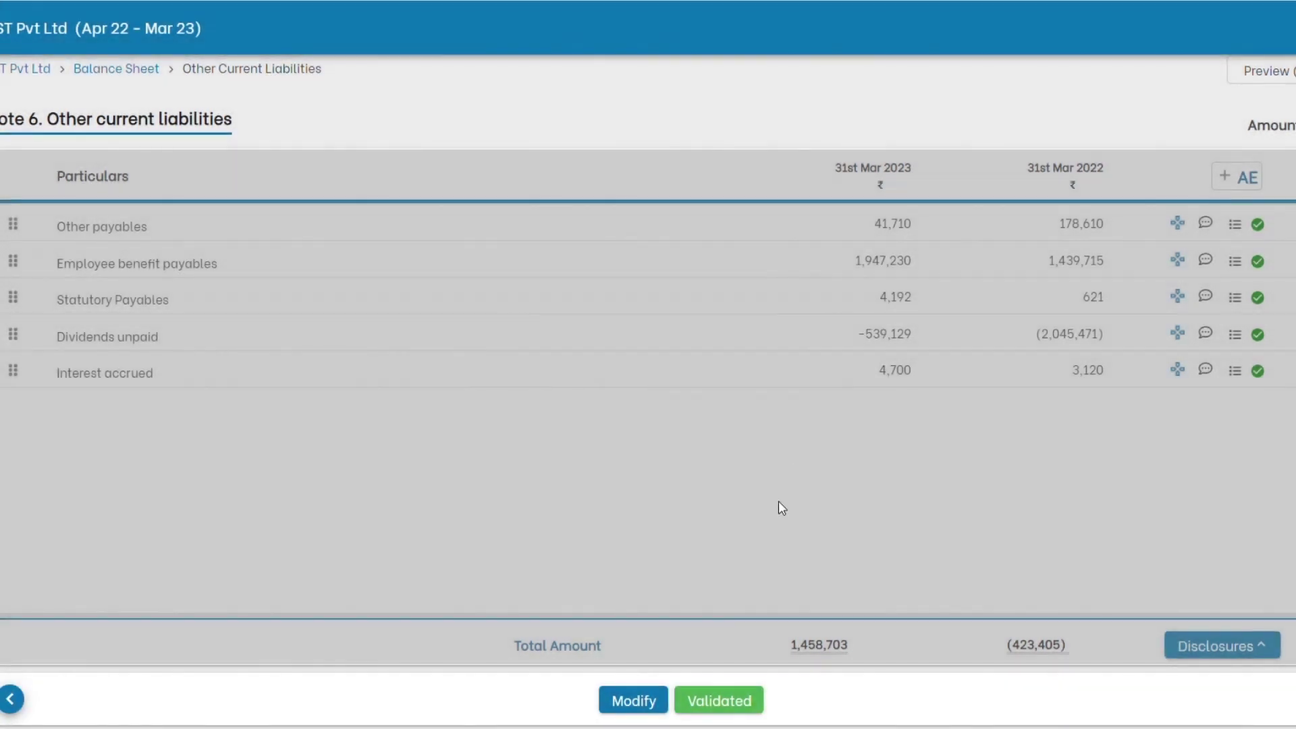
Unlock Note 6 for modification and enable reclassification in the ledger list of Other payables.
{"action": "left_click", "coordinate": [654, 702]}
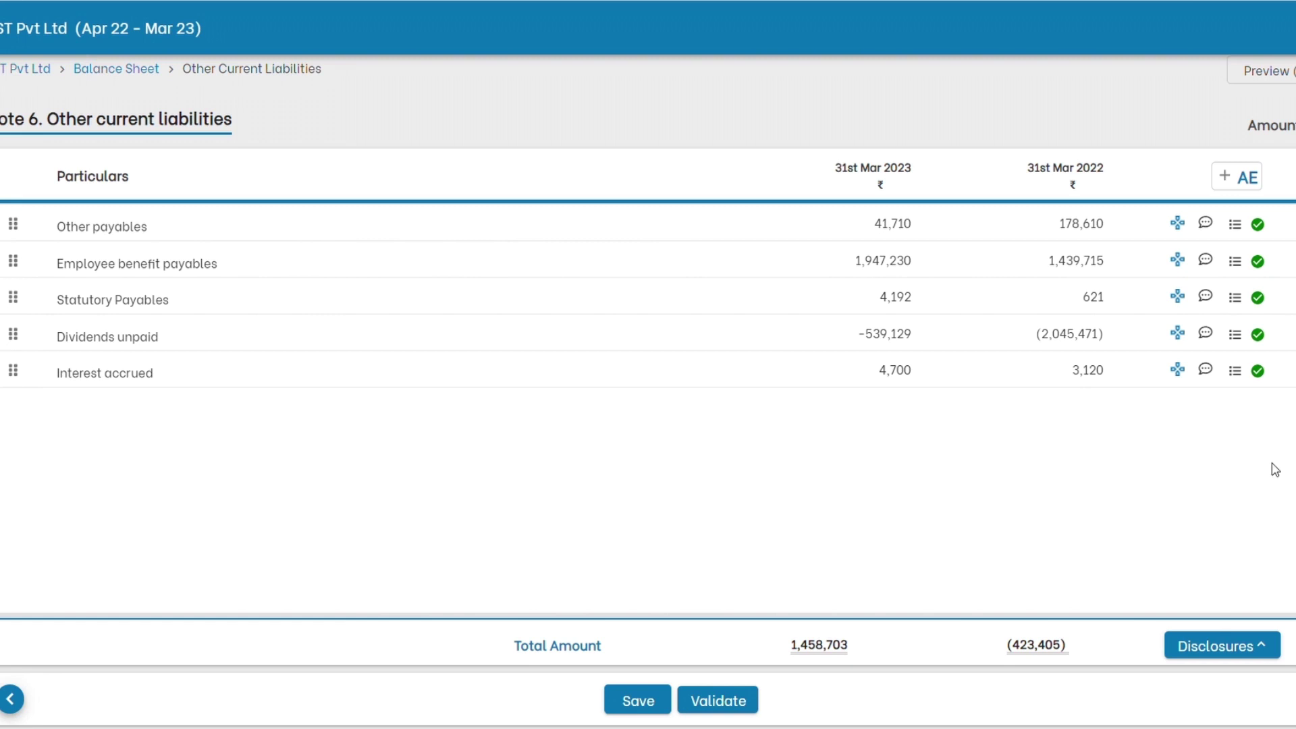
{"action": "left_click", "coordinate": [1238, 223]}
{"action": "left_click", "coordinate": [1223, 242]}
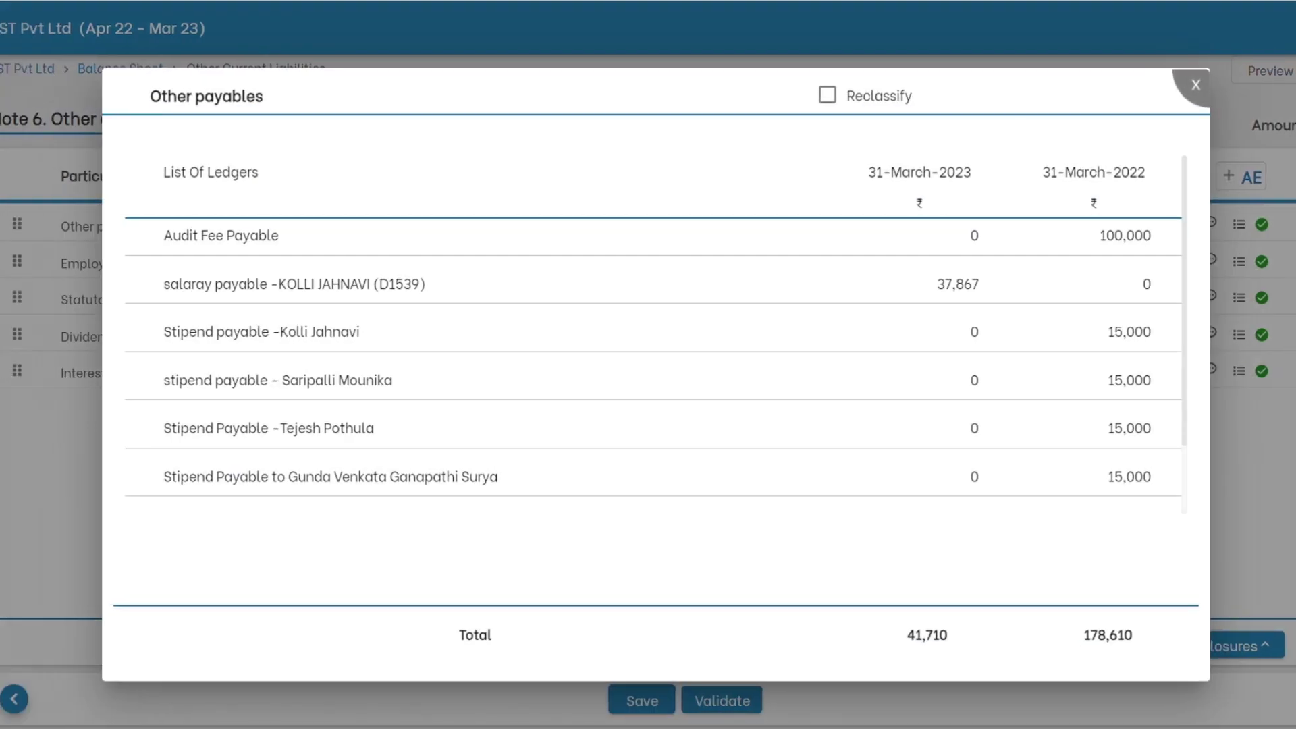
{"action": "left_click", "coordinate": [827, 94]}
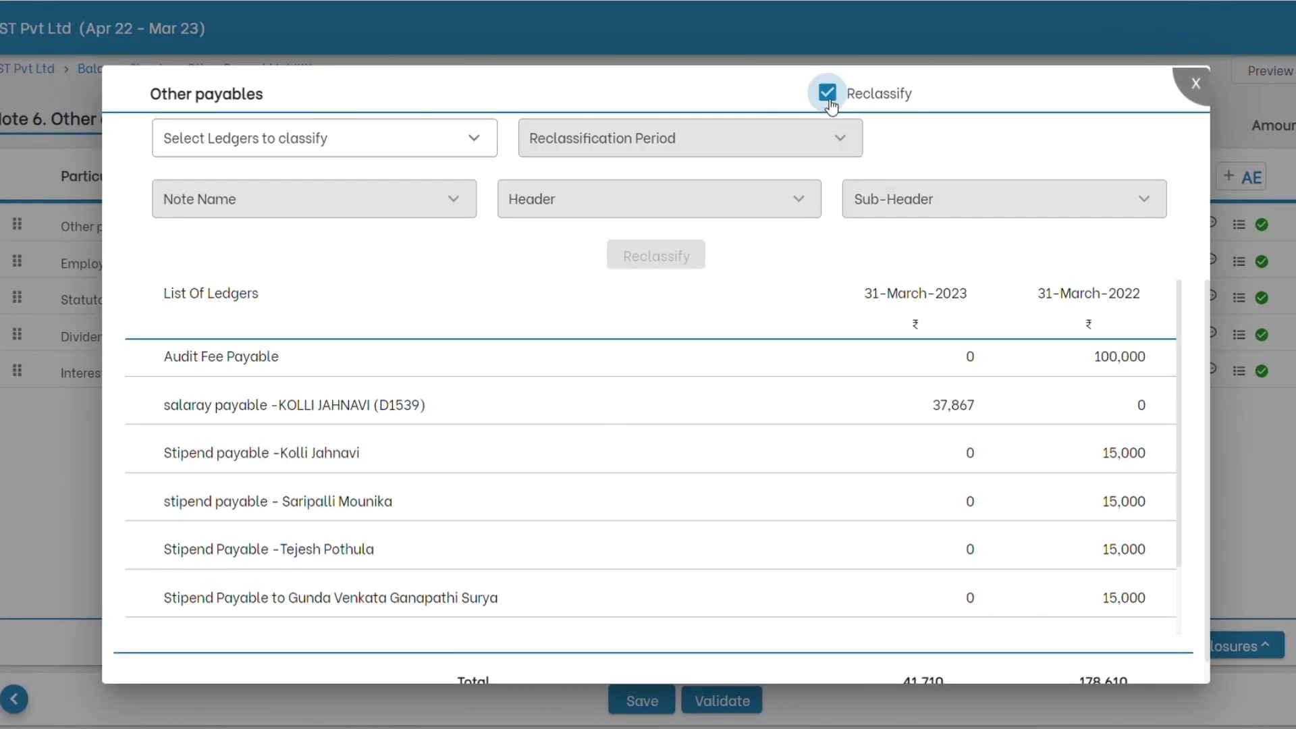
Reclassify PF Admin Charges Payable for Both Closing & Opening to the Reserves and surplus note.
{"action": "left_click", "coordinate": [484, 144]}
{"action": "scroll", "coordinate": [376, 309], "scroll_direction": "down", "scroll_amount": 2}
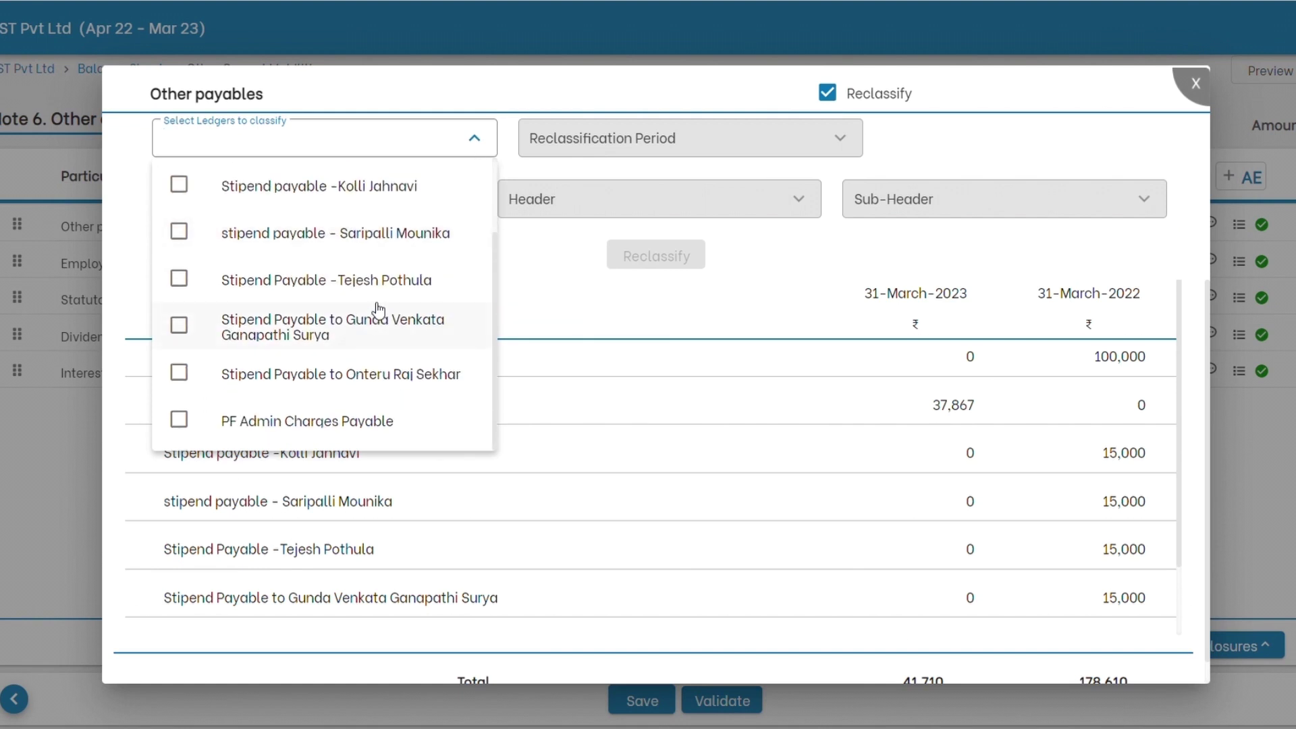
{"action": "left_click", "coordinate": [338, 433]}
{"action": "left_click", "coordinate": [776, 140]}
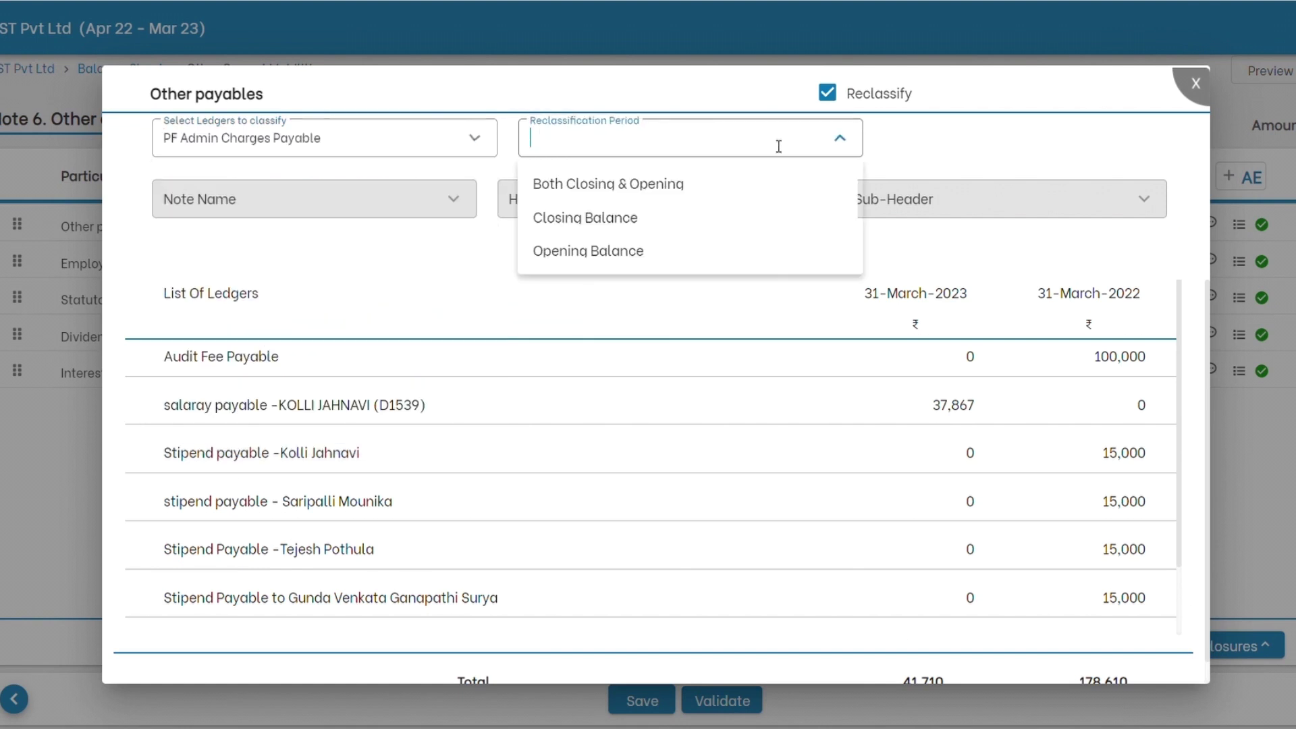
{"action": "left_click", "coordinate": [709, 193]}
{"action": "left_click", "coordinate": [466, 211]}
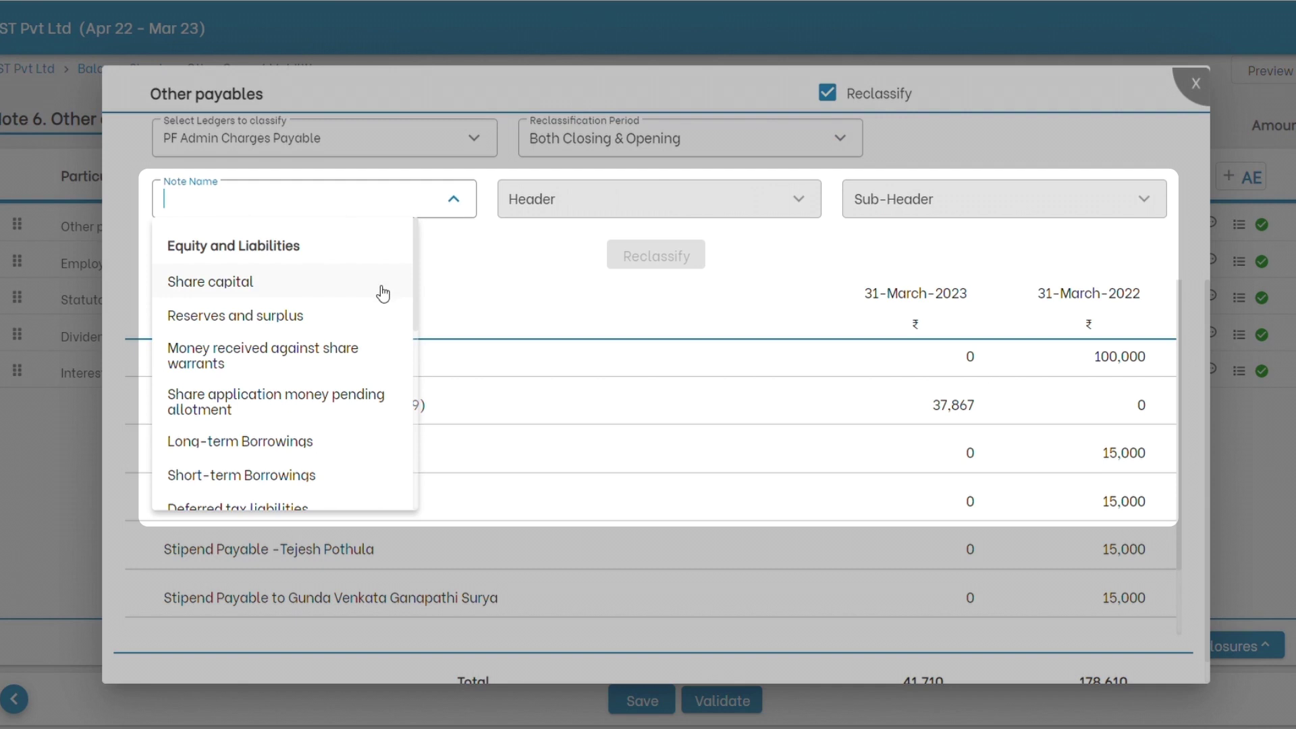
{"action": "left_click", "coordinate": [336, 316]}
{"action": "left_click", "coordinate": [675, 200]}
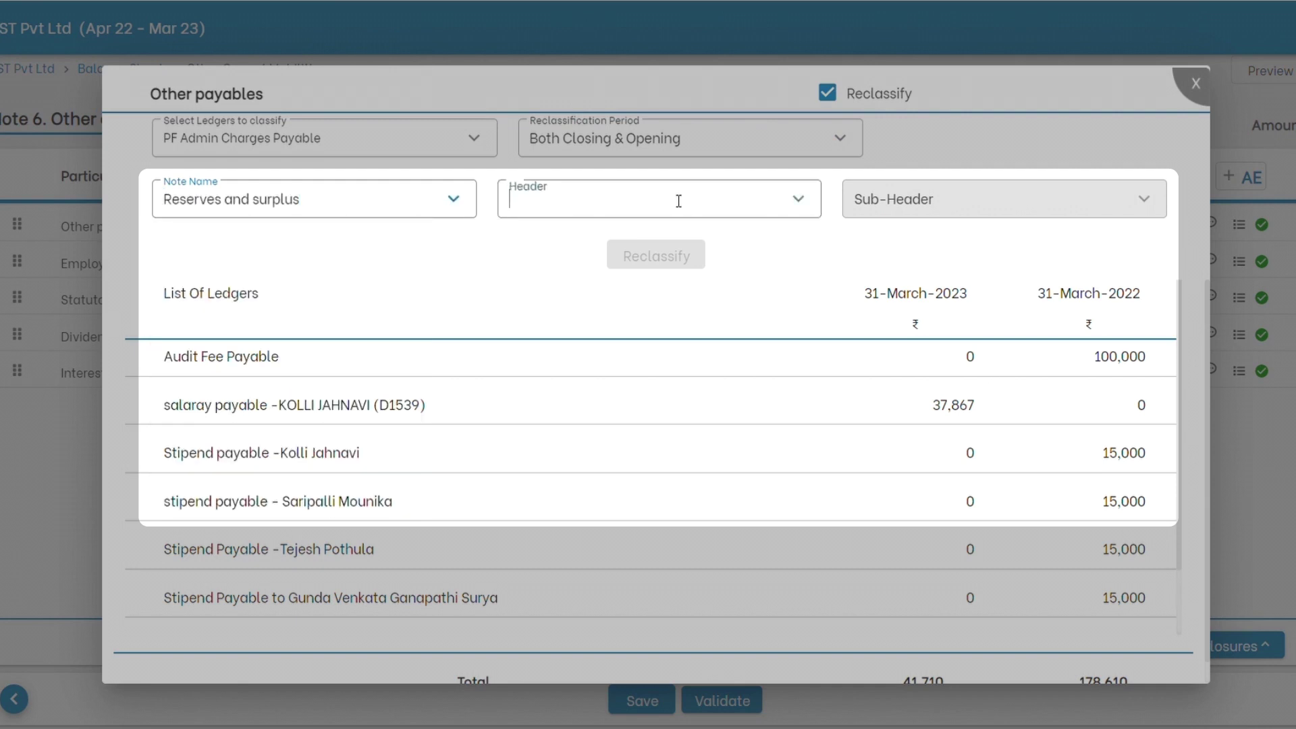
{"action": "left_click", "coordinate": [648, 312]}
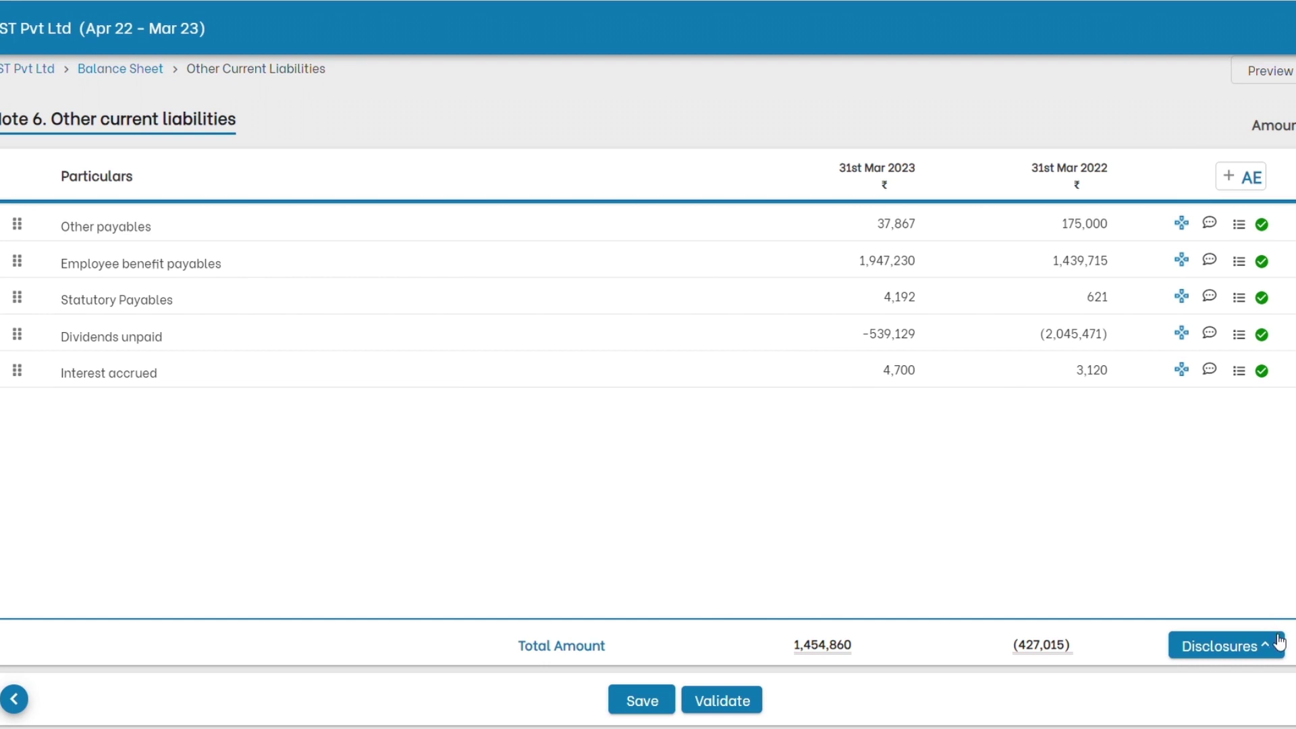
View the new disclosure form for Note 6 and cancel it, and open the comment box for Other payables.
{"action": "left_click", "coordinate": [1278, 645]}
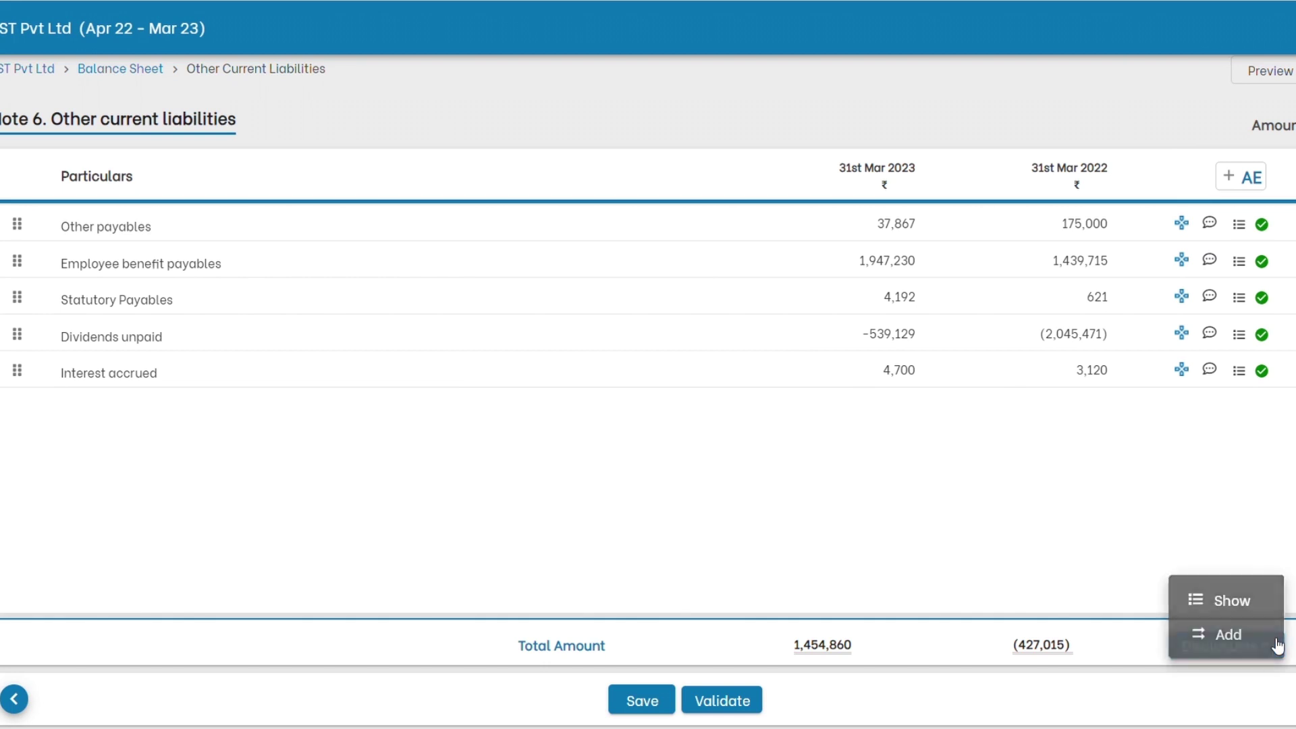
{"action": "left_click", "coordinate": [1244, 637]}
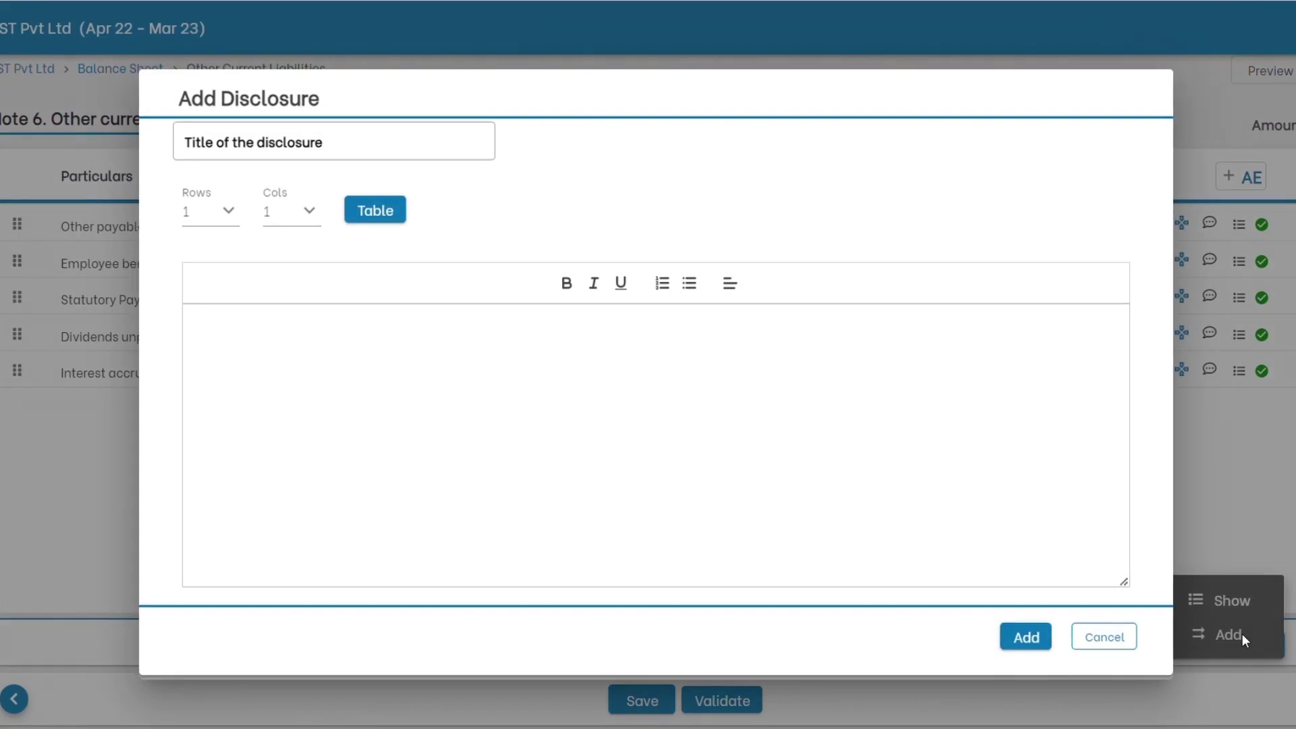
{"action": "left_click", "coordinate": [1123, 637]}
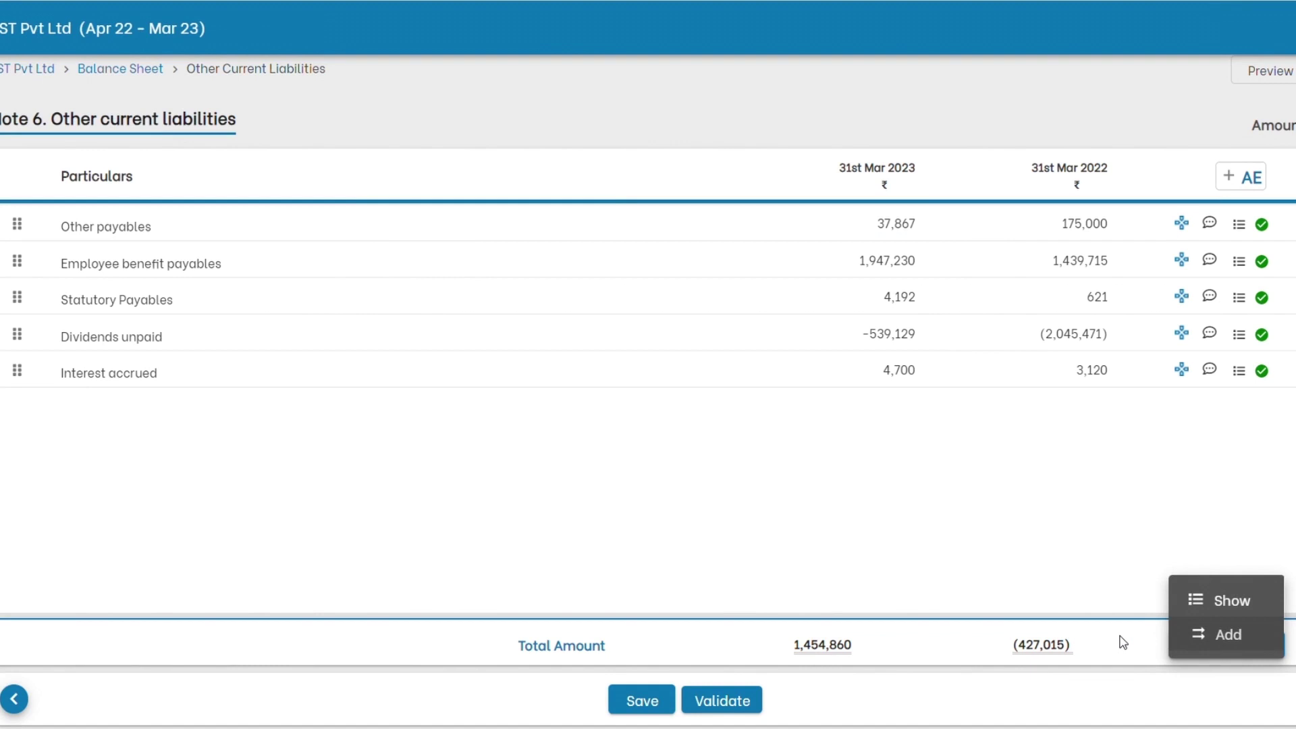
{"action": "left_click", "coordinate": [1211, 225]}
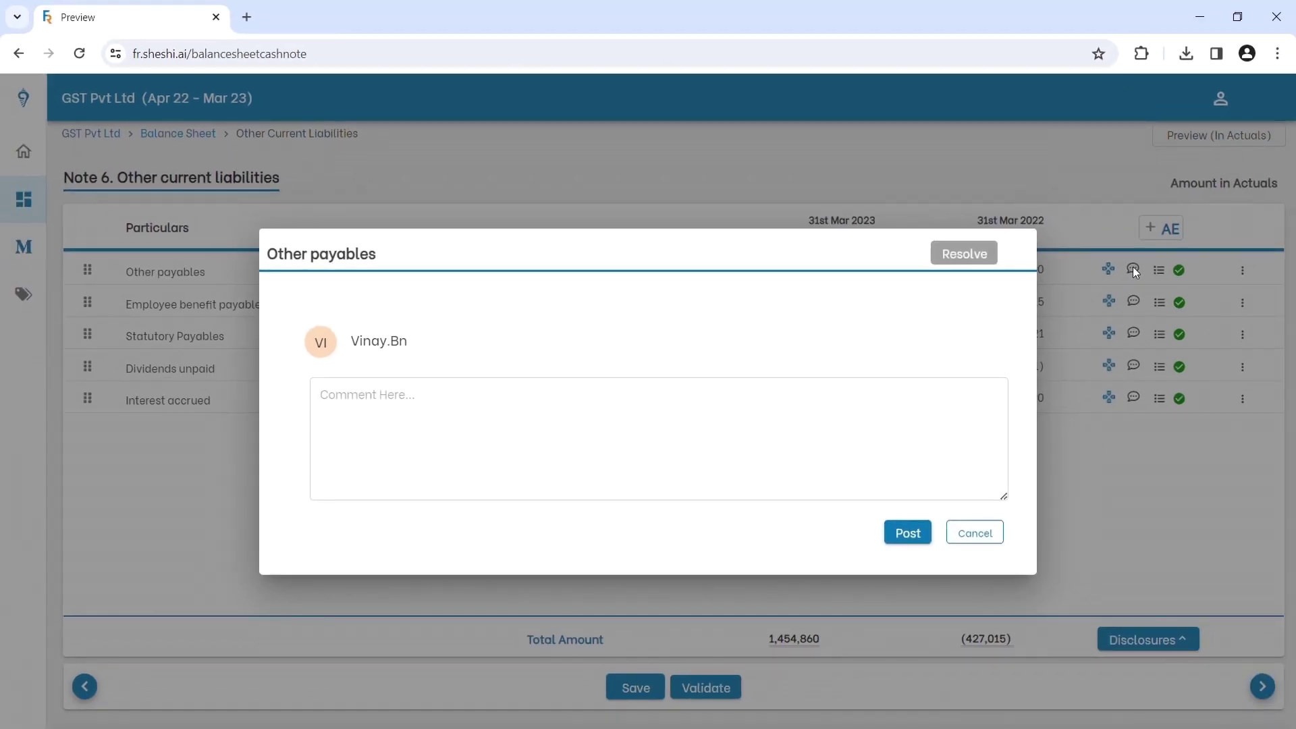
Return to the company dashboard and view the additional notes that can be chosen, leaving without adding one.
{"action": "left_click", "coordinate": [93, 135]}
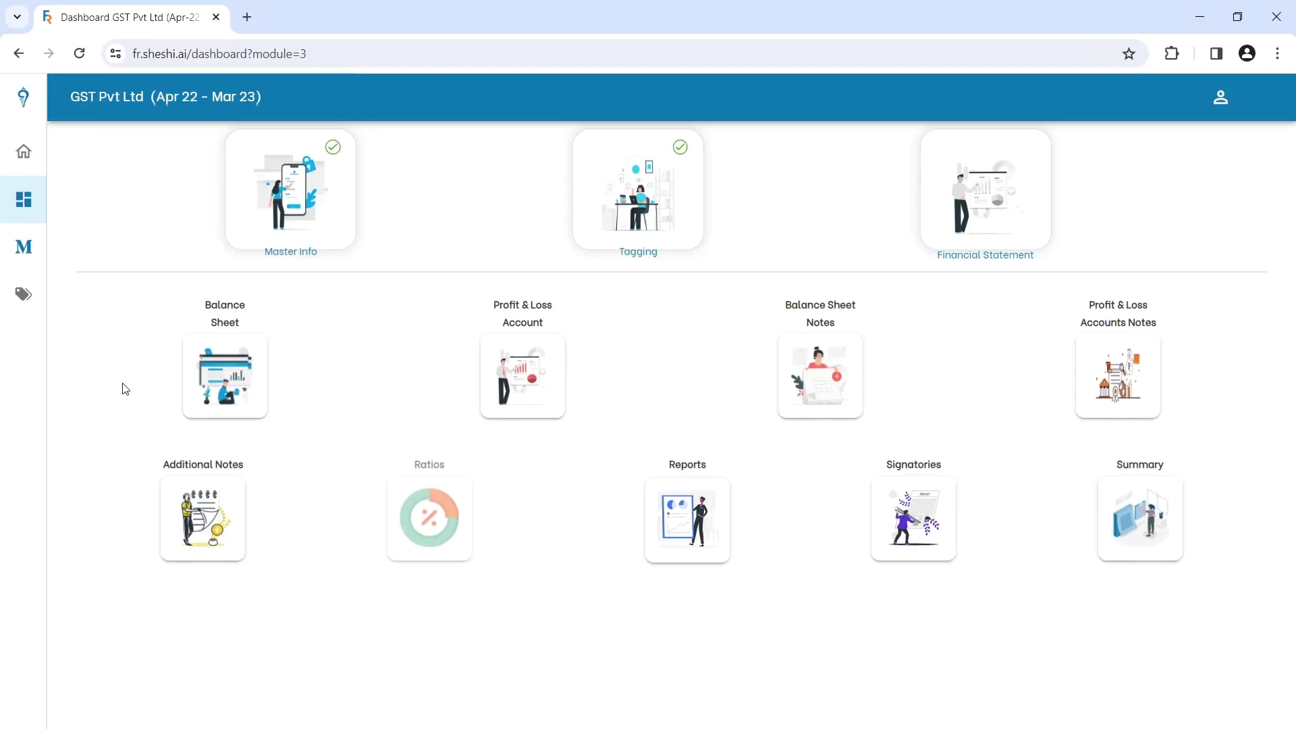
{"action": "left_click", "coordinate": [198, 526]}
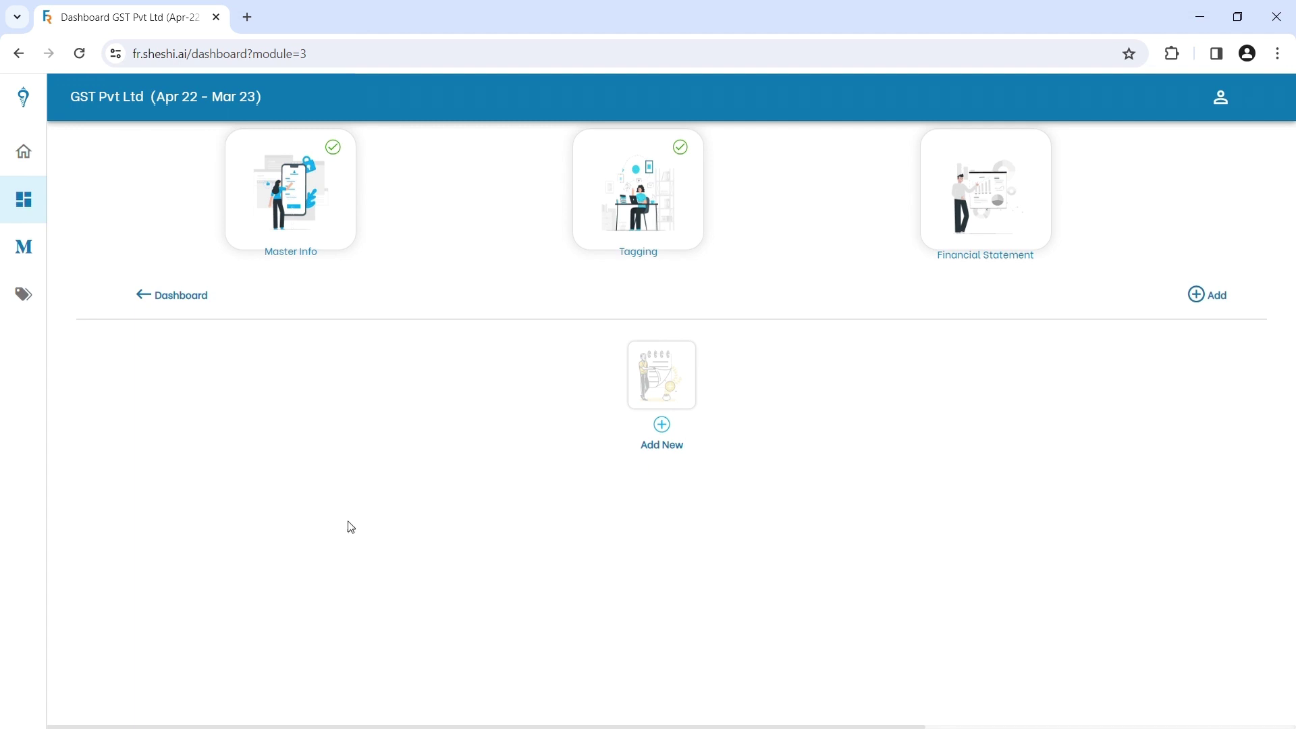
{"action": "left_click", "coordinate": [662, 425]}
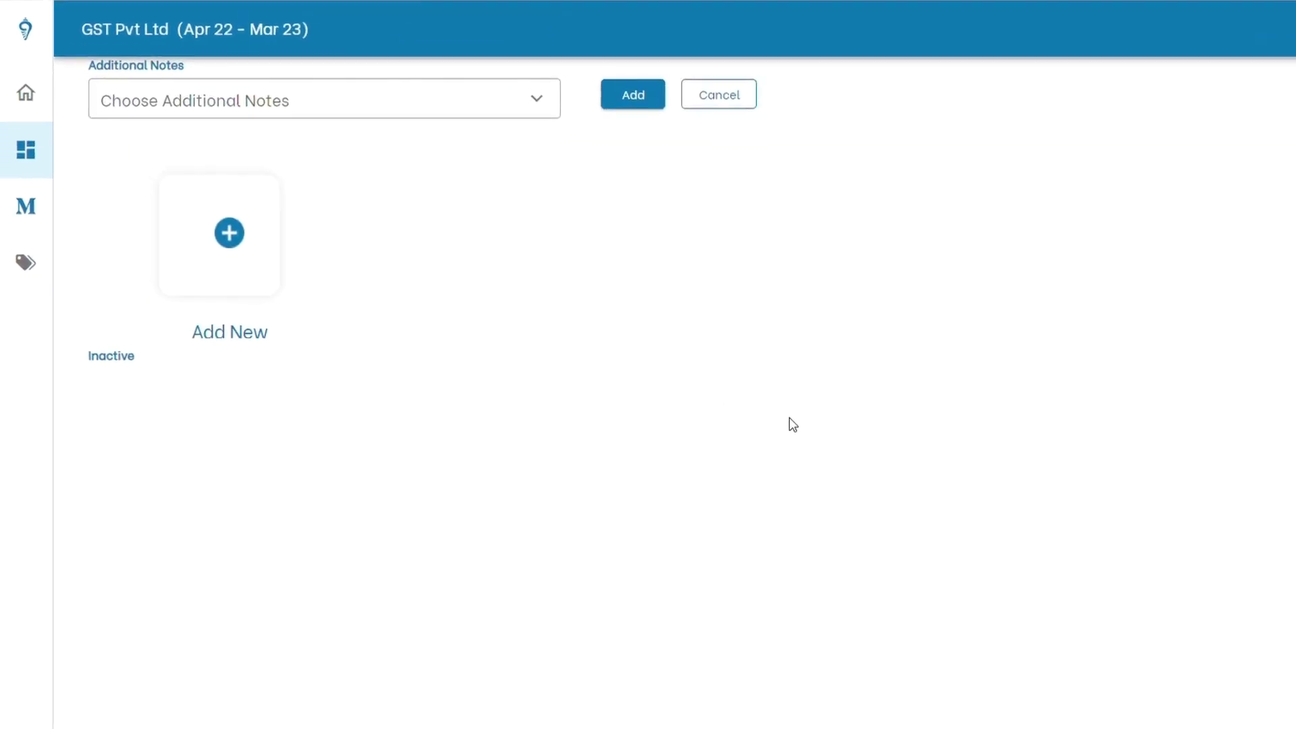
{"action": "left_click", "coordinate": [538, 107]}
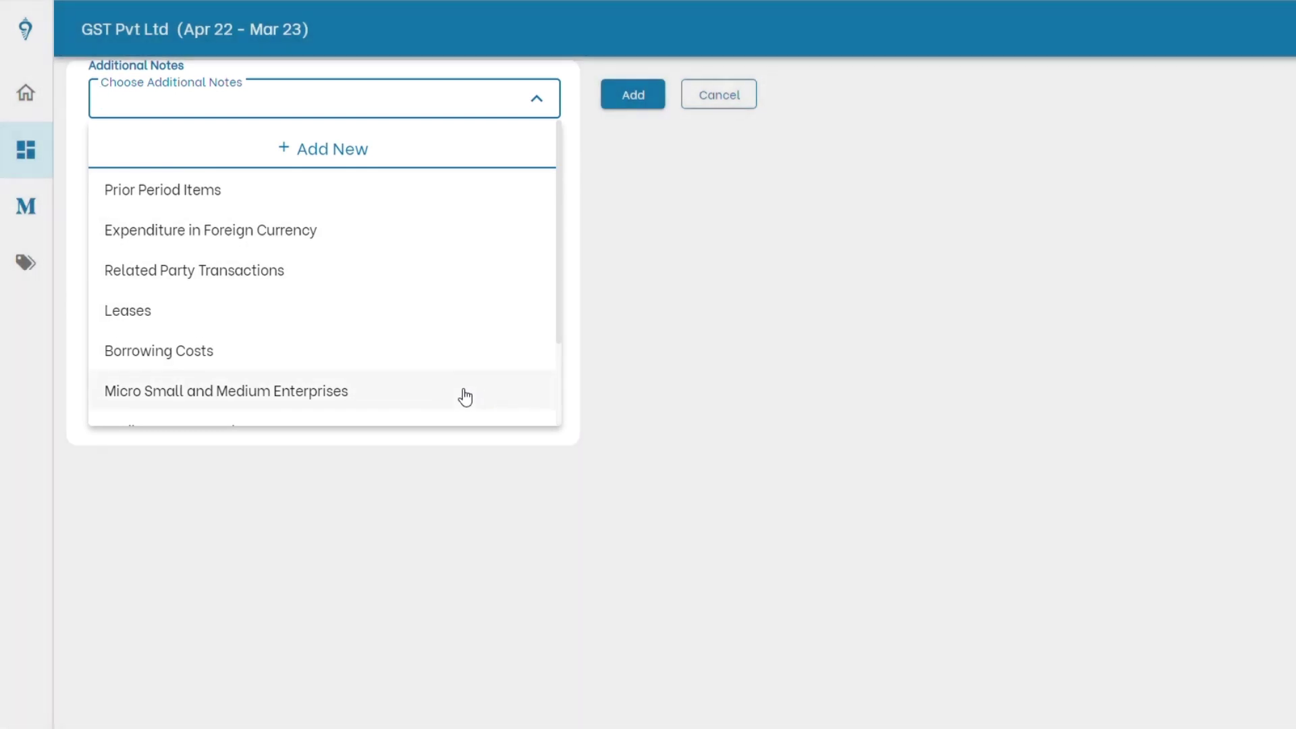
{"action": "left_click", "coordinate": [492, 468]}
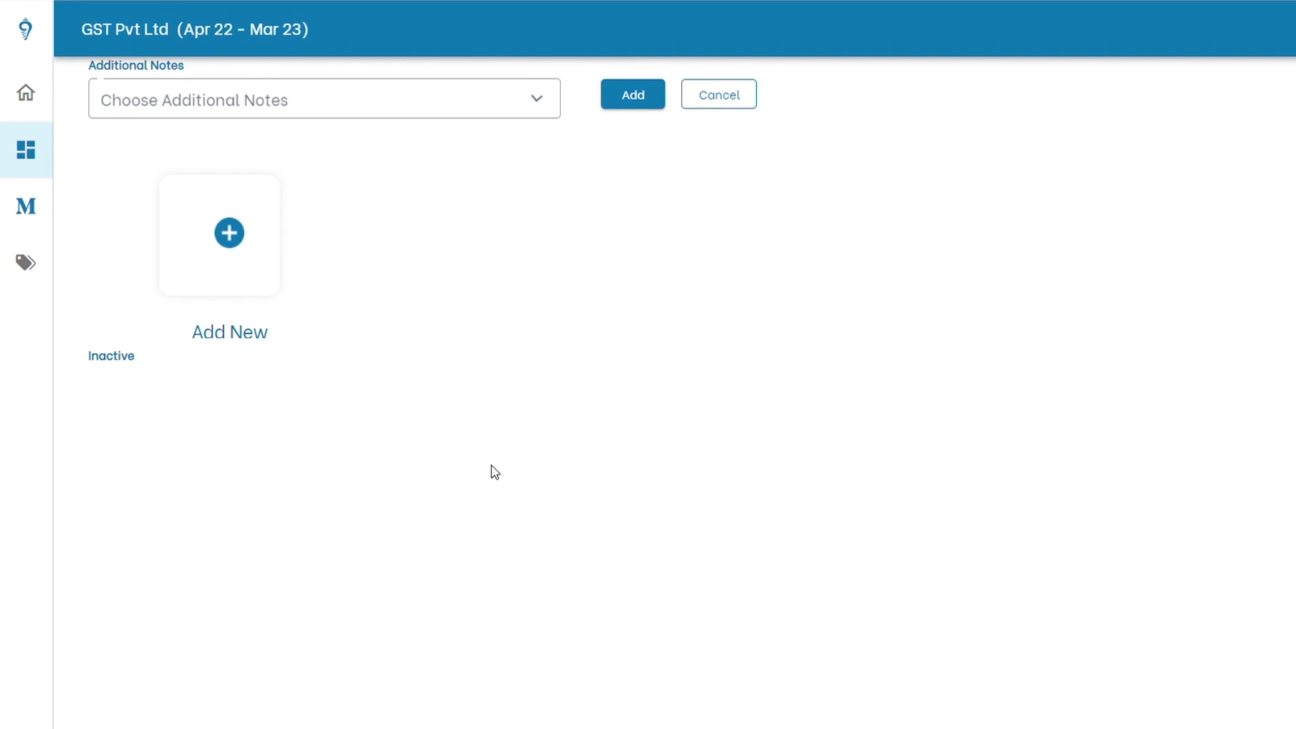
{"action": "left_click", "coordinate": [719, 94]}
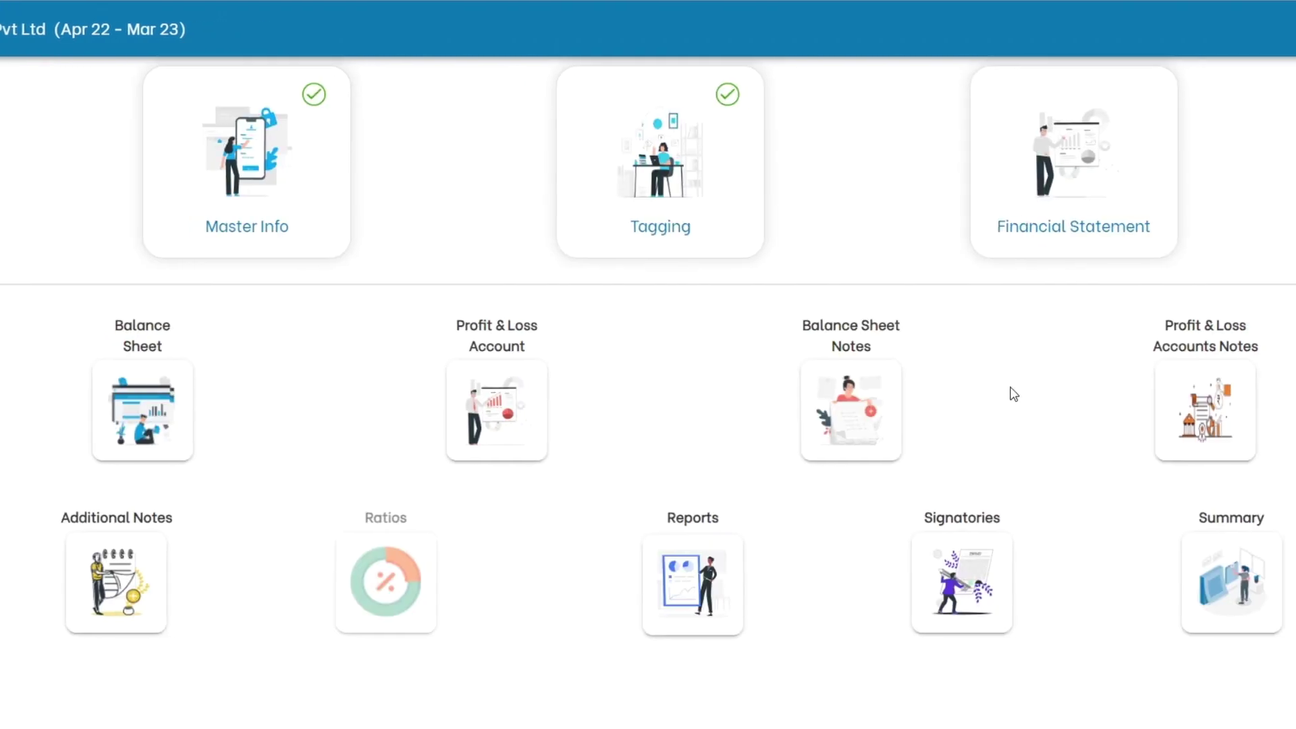
Start an accounting entry from the Share Capital note, debiting the Megha Software-Loan ledger with 100.
{"action": "left_click", "coordinate": [871, 415]}
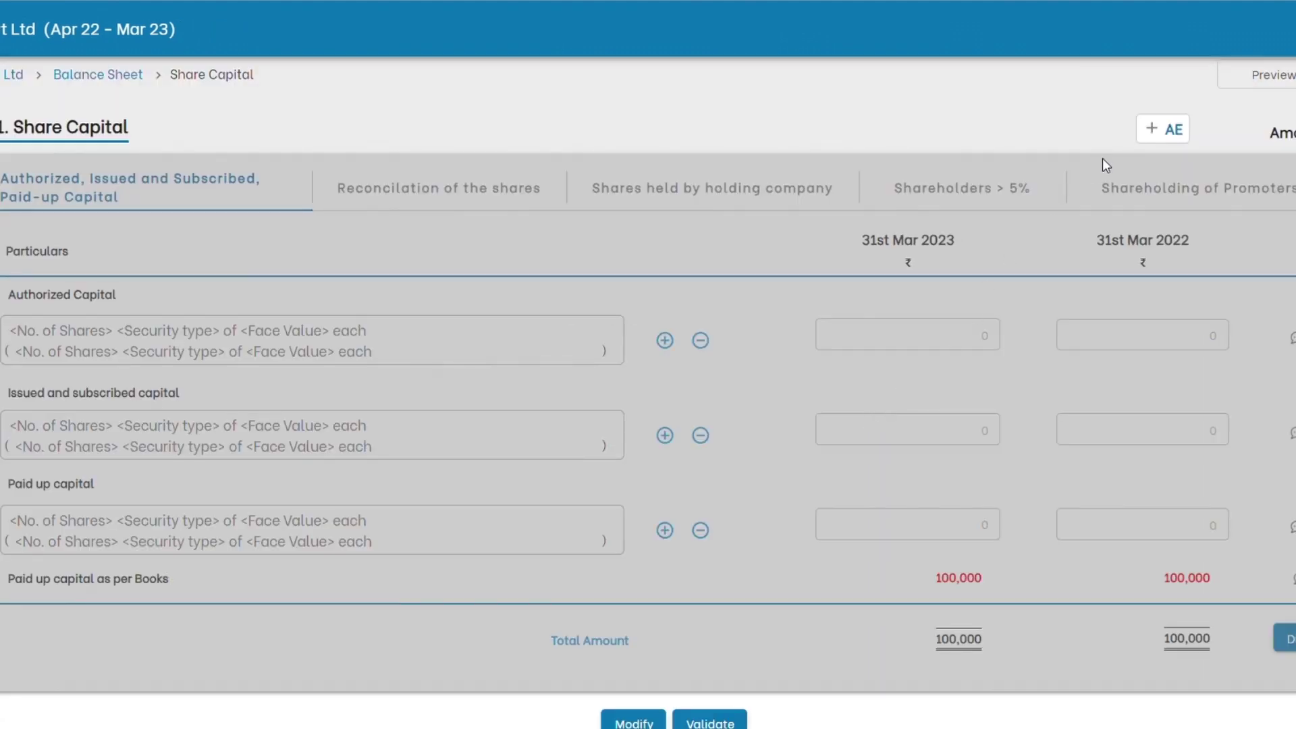
{"action": "left_click", "coordinate": [1166, 130]}
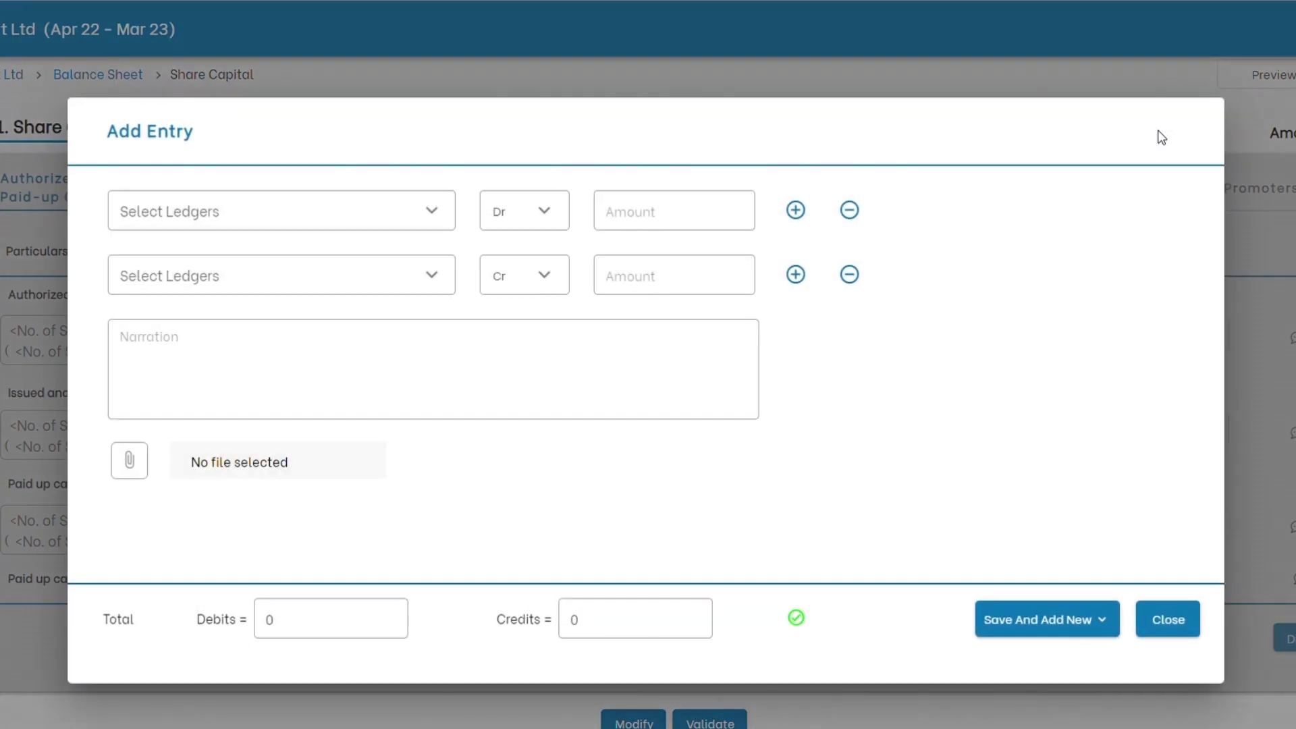
{"action": "left_click", "coordinate": [433, 210]}
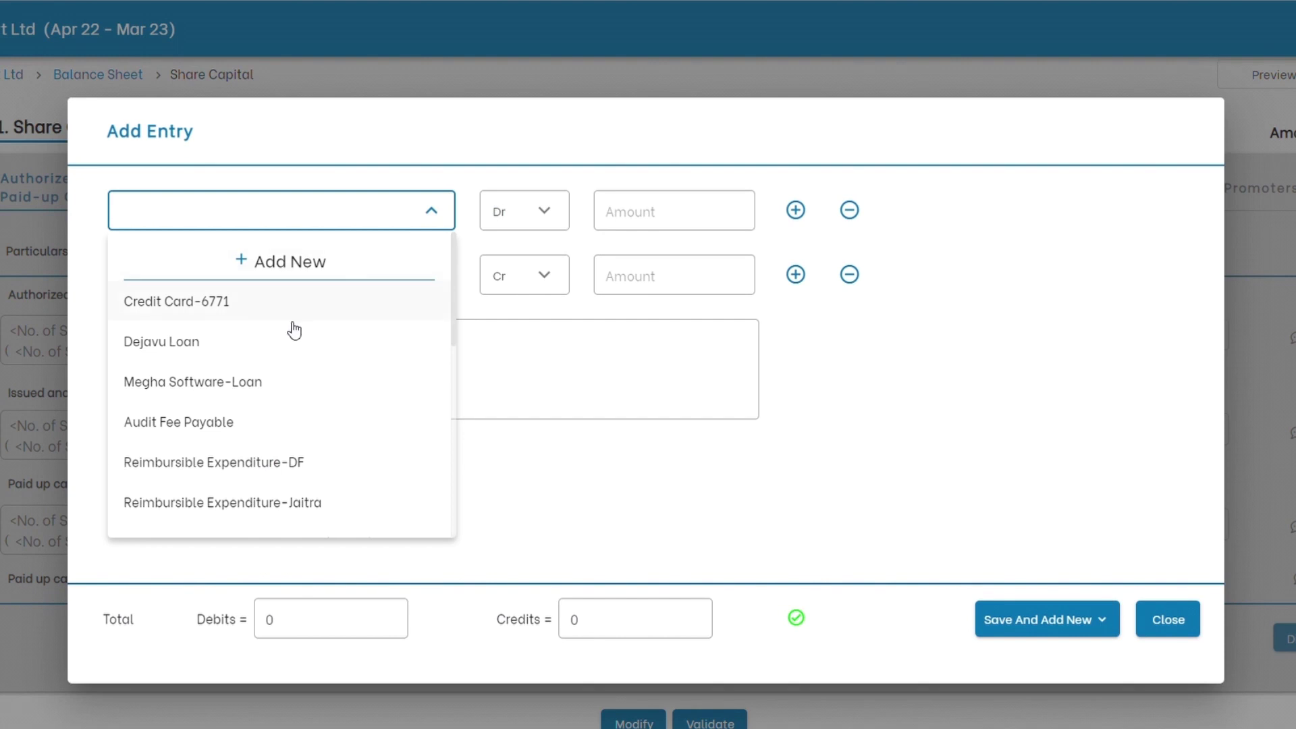
{"action": "left_click", "coordinate": [265, 388]}
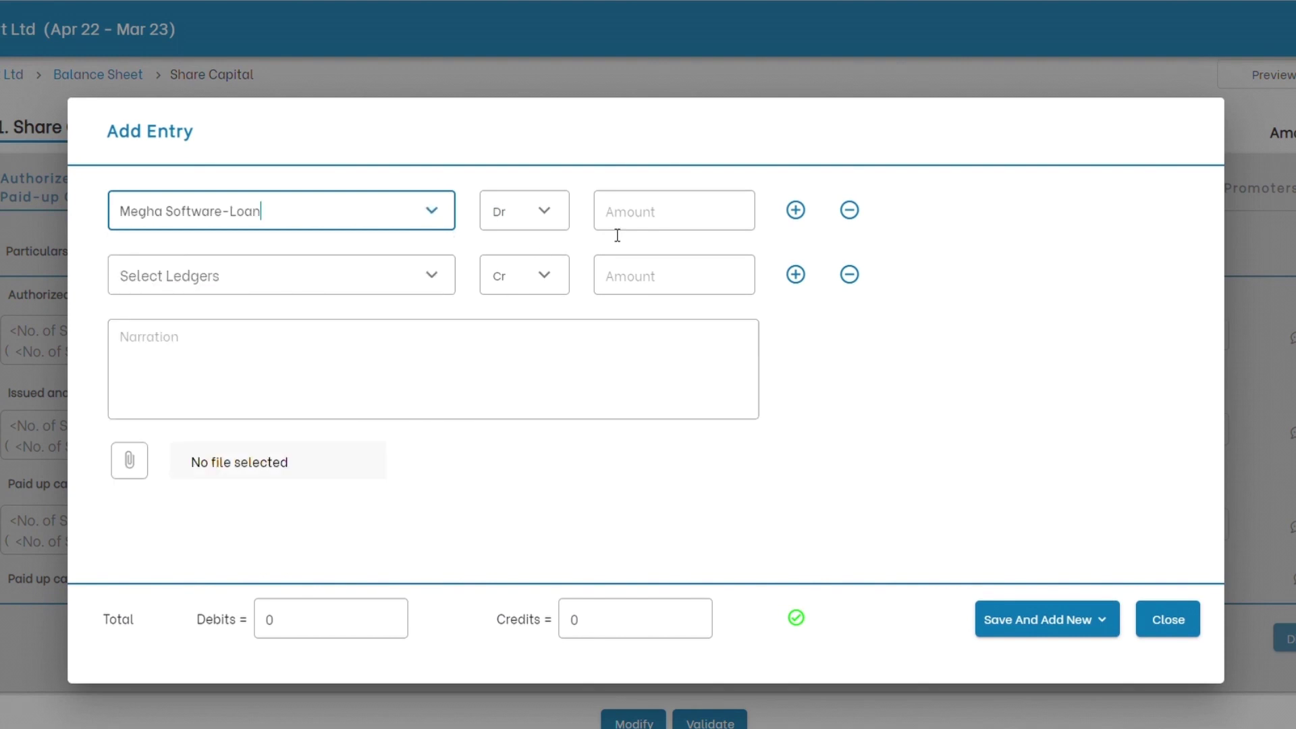
{"action": "left_click", "coordinate": [649, 212]}
{"action": "type", "text": "100"}
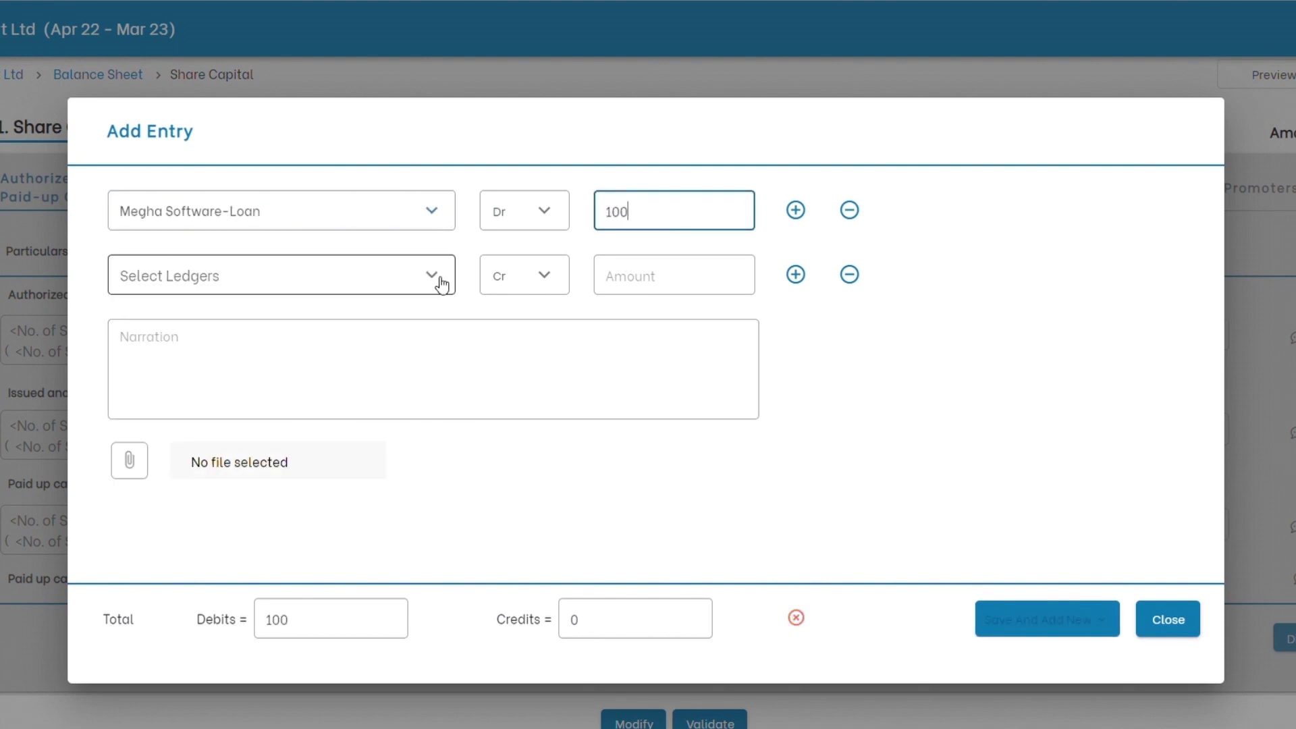
Credit the credit card ledger with 100, enter the narration "Being", and close the entry form.
{"action": "left_click", "coordinate": [442, 283]}
{"action": "left_click", "coordinate": [329, 361]}
{"action": "left_click", "coordinate": [668, 277]}
{"action": "type", "text": "1"}
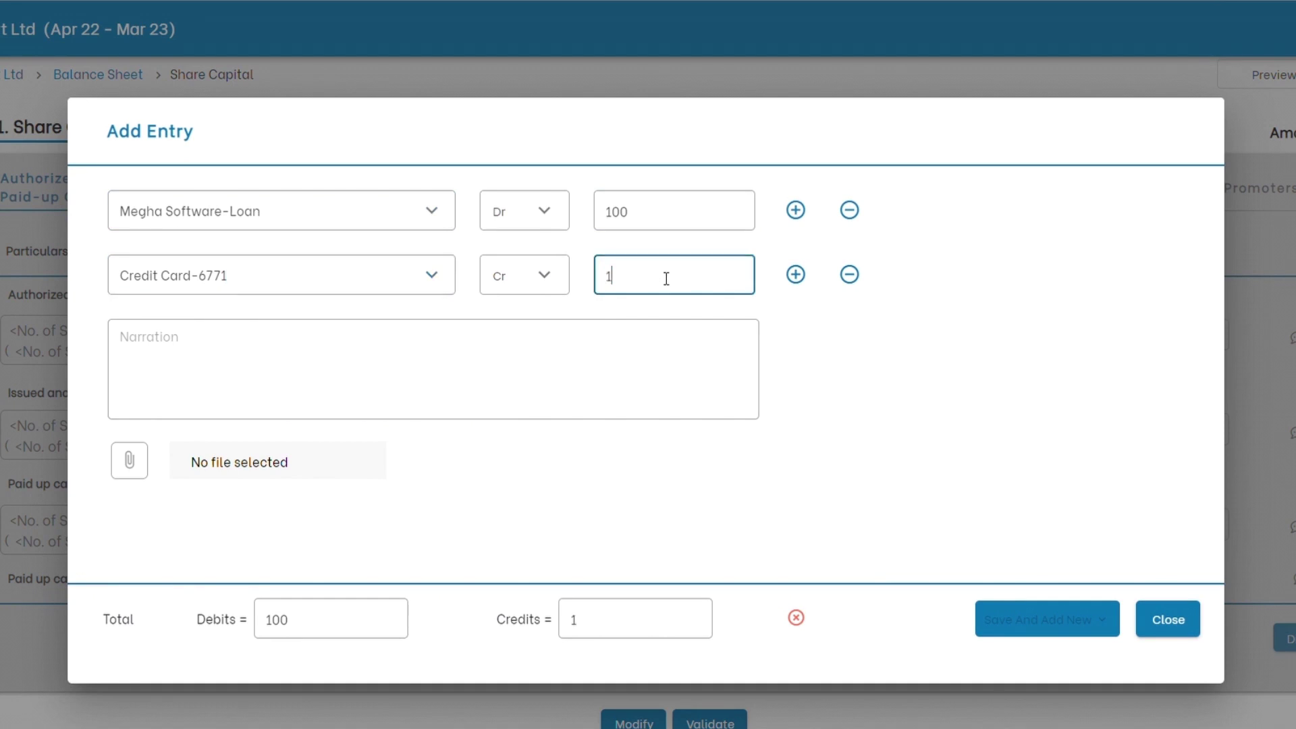
{"action": "type", "text": "00"}
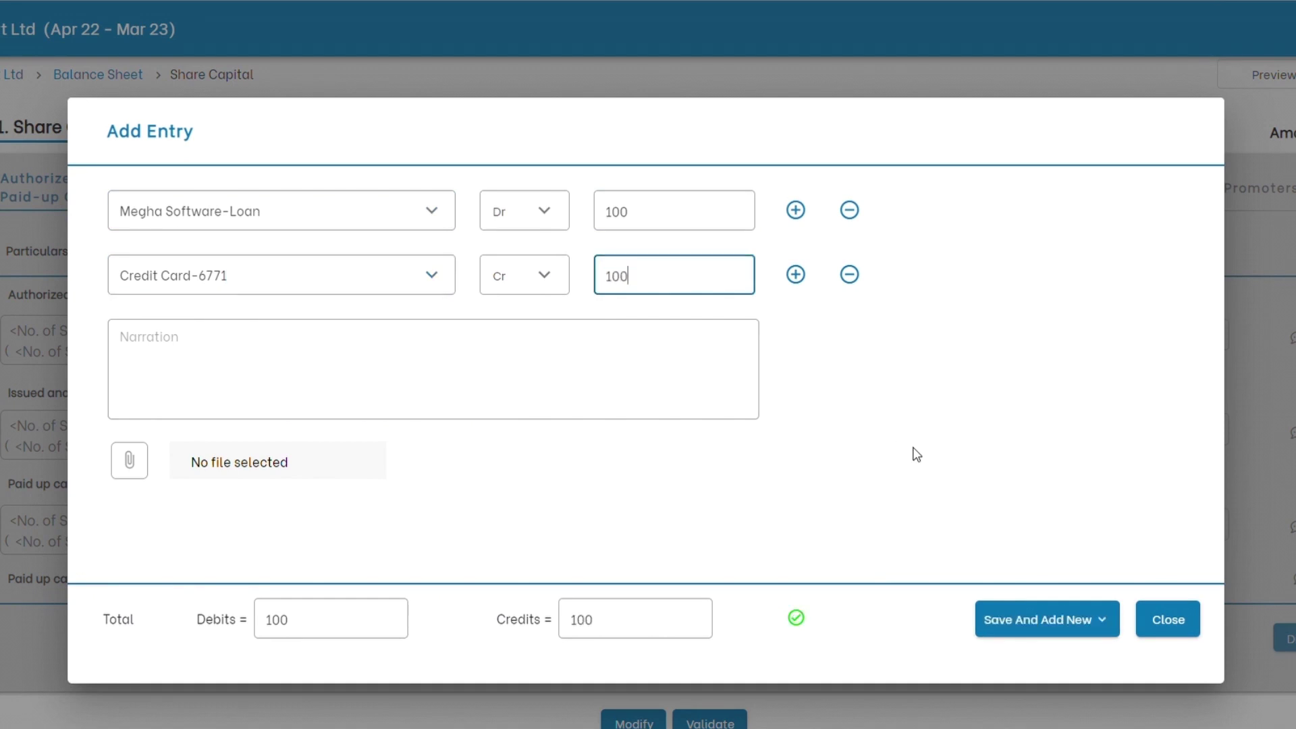
{"action": "left_click", "coordinate": [310, 347]}
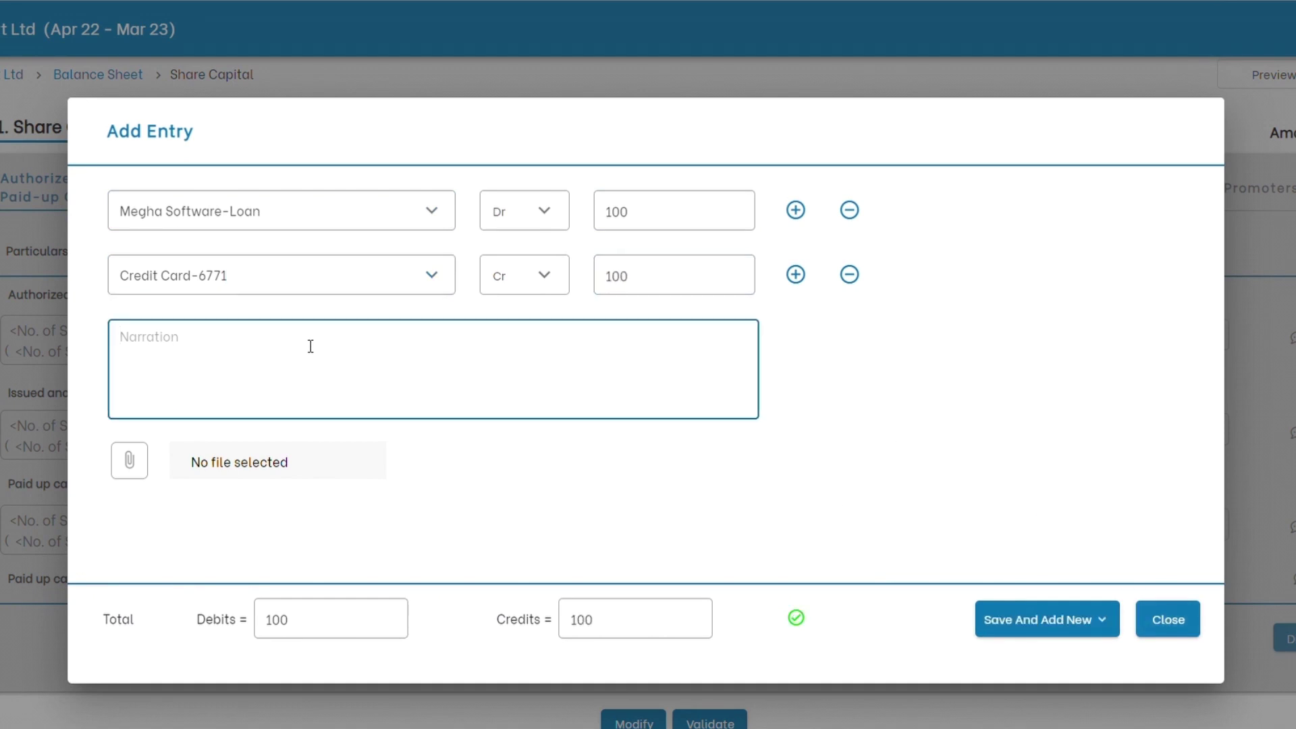
{"action": "type", "text": "Being"}
{"action": "left_click", "coordinate": [1166, 623]}
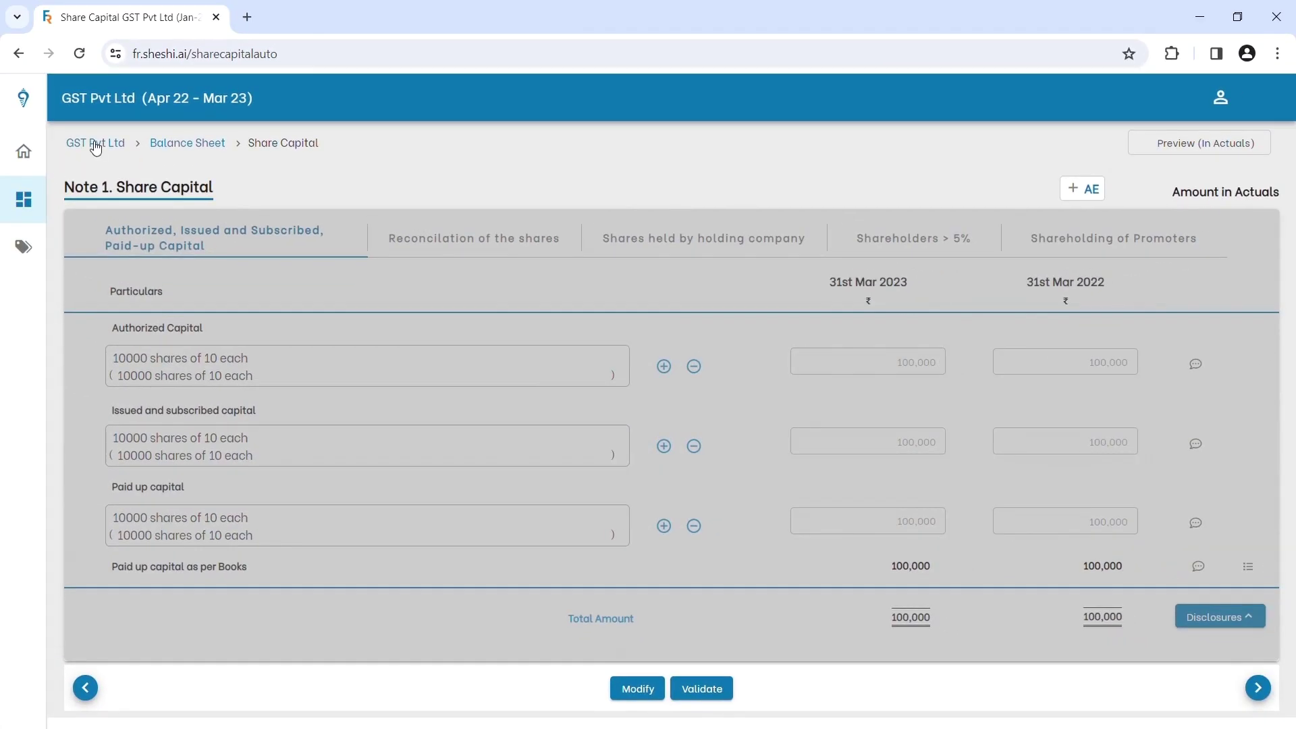
From the company dashboard, view Ratios and examine which reports can be added under Reports.
{"action": "left_click", "coordinate": [20, 100]}
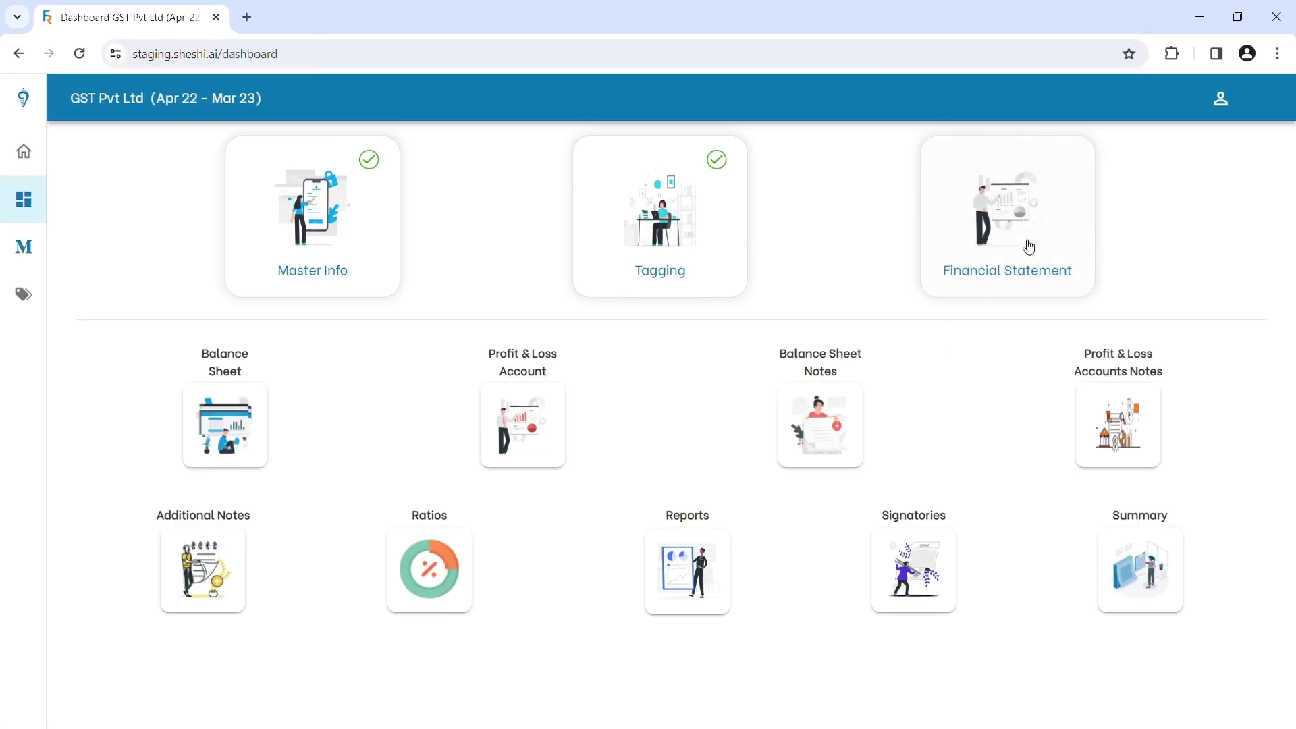
{"action": "left_click", "coordinate": [429, 578]}
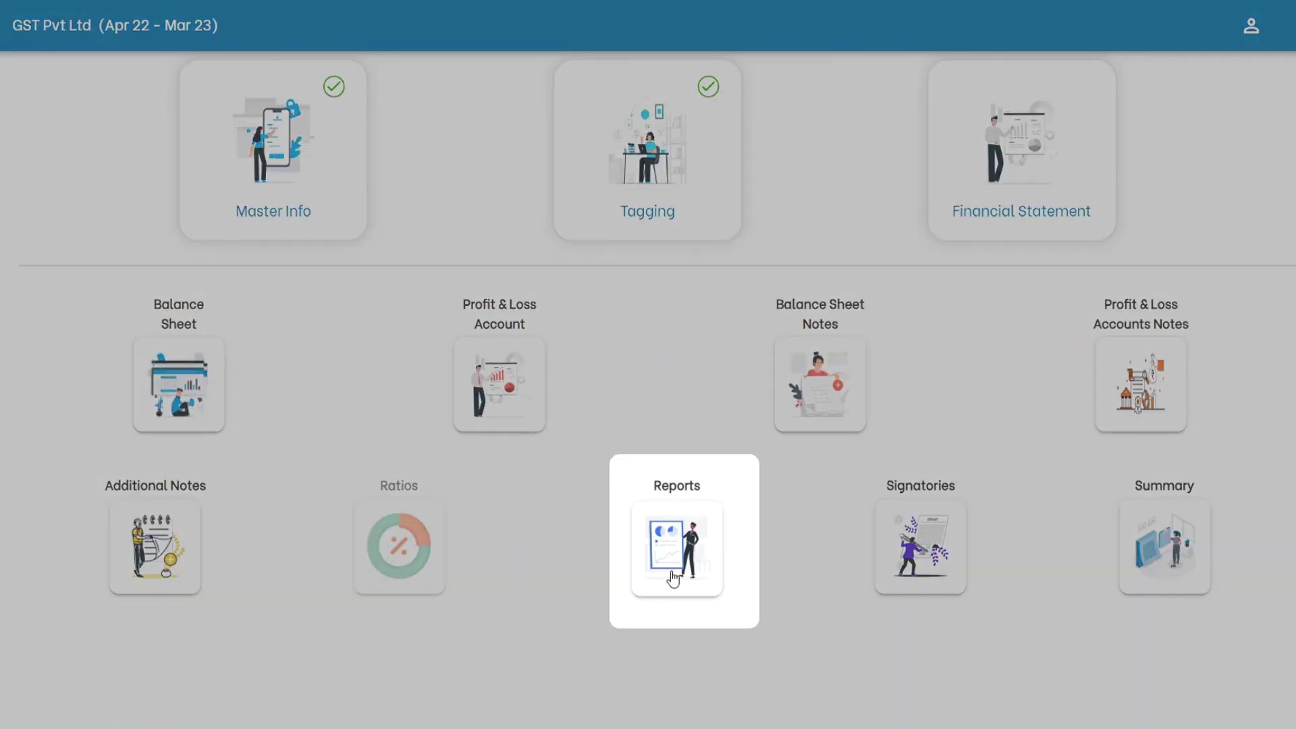
{"action": "left_click", "coordinate": [673, 579]}
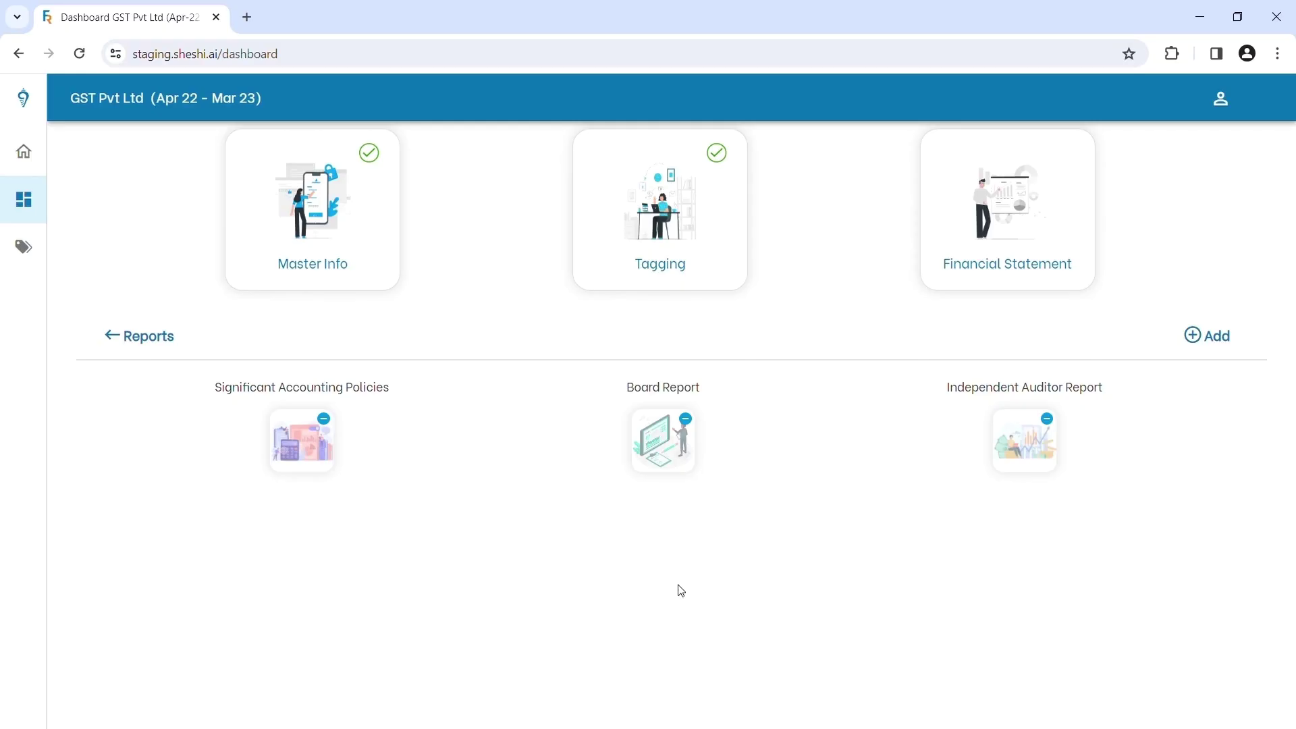
{"action": "left_click", "coordinate": [1207, 335]}
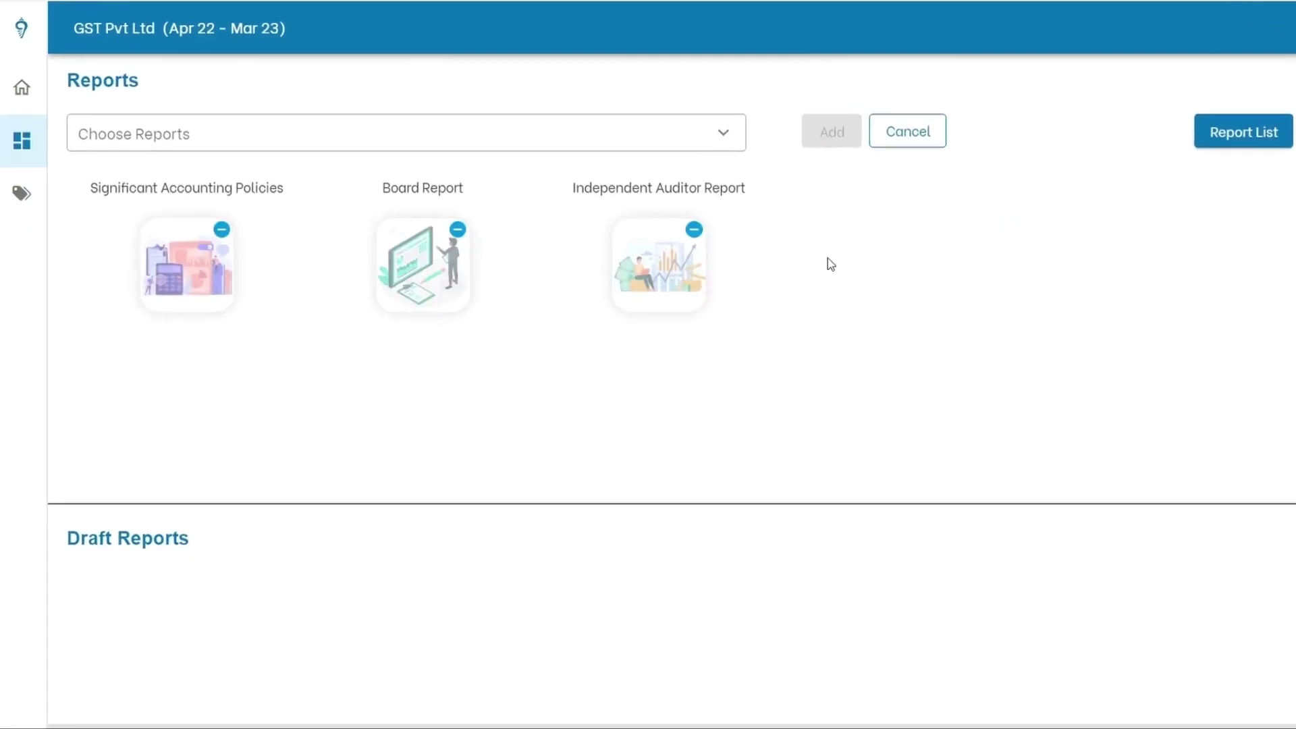
{"action": "left_click", "coordinate": [674, 141]}
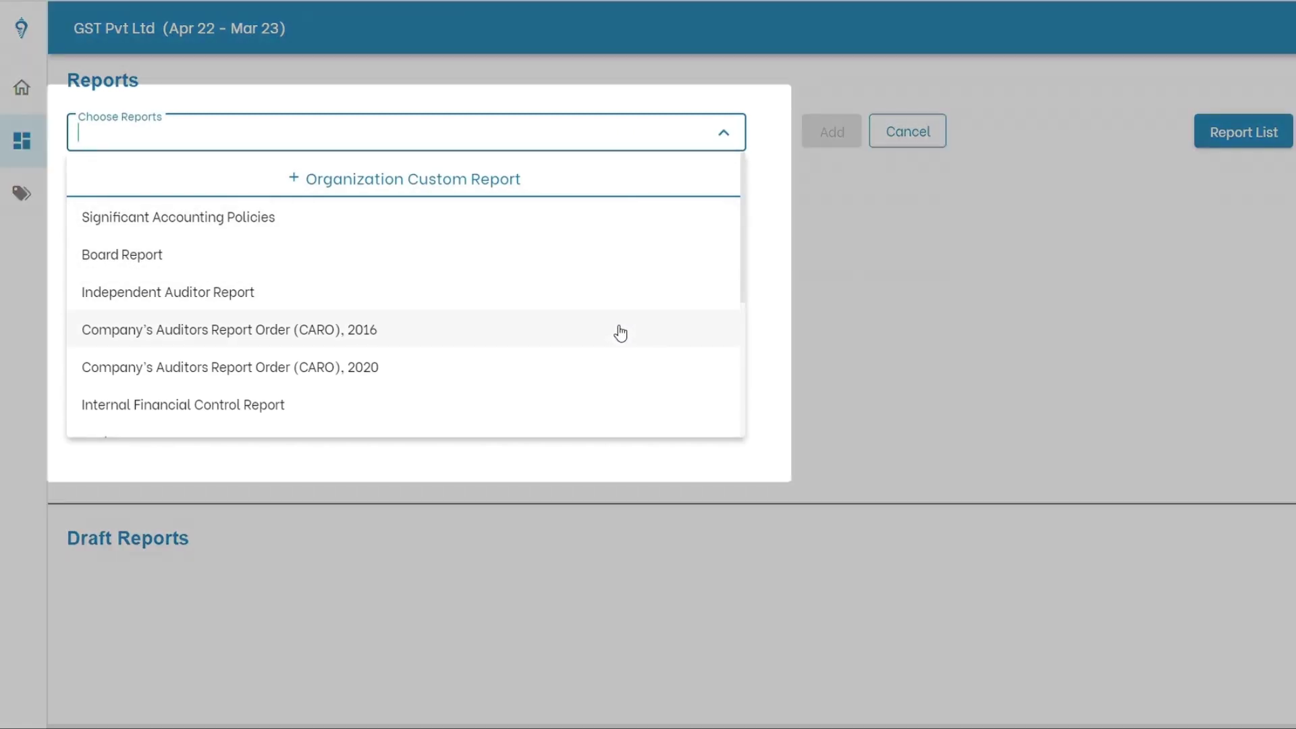
{"action": "left_click", "coordinate": [833, 306]}
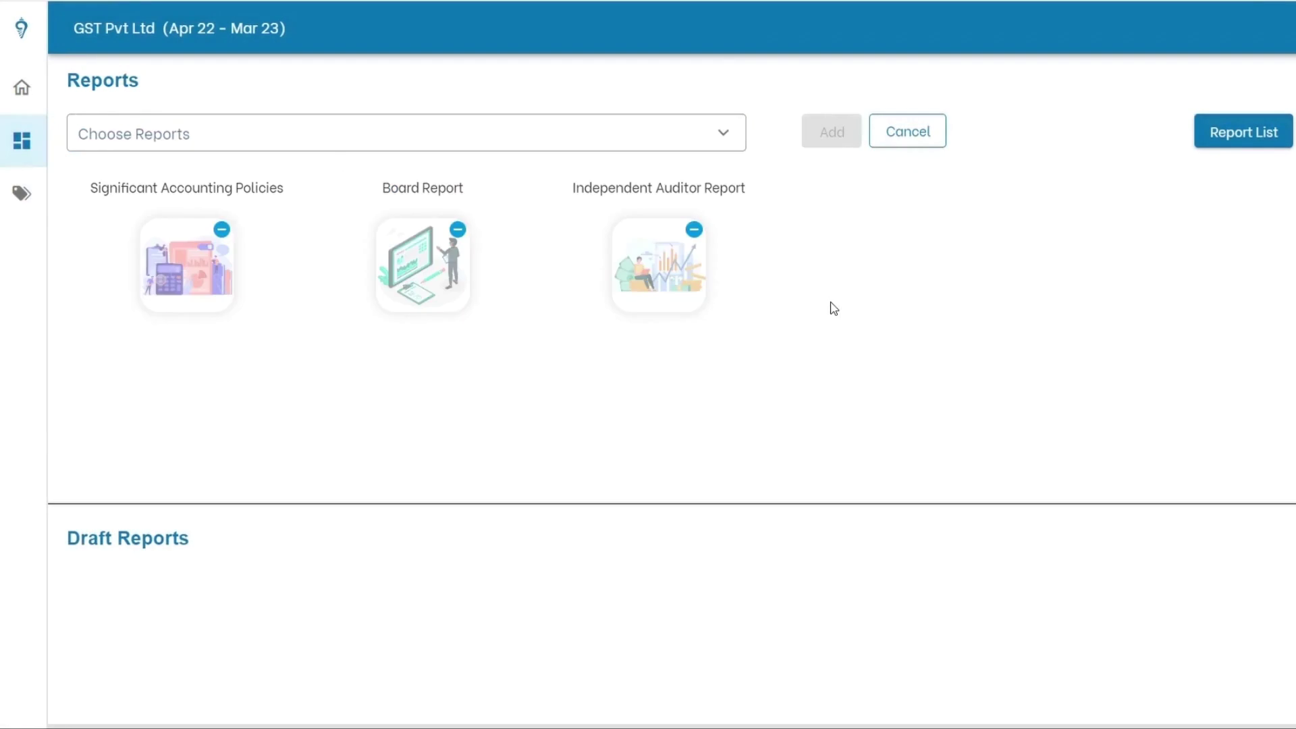
Apply the "Significant Accounting Policies - 2" template to the Significant Accounting Policies report and validate it, declining to add it to the templates.
{"action": "left_click", "coordinate": [194, 281]}
{"action": "left_click", "coordinate": [1256, 152]}
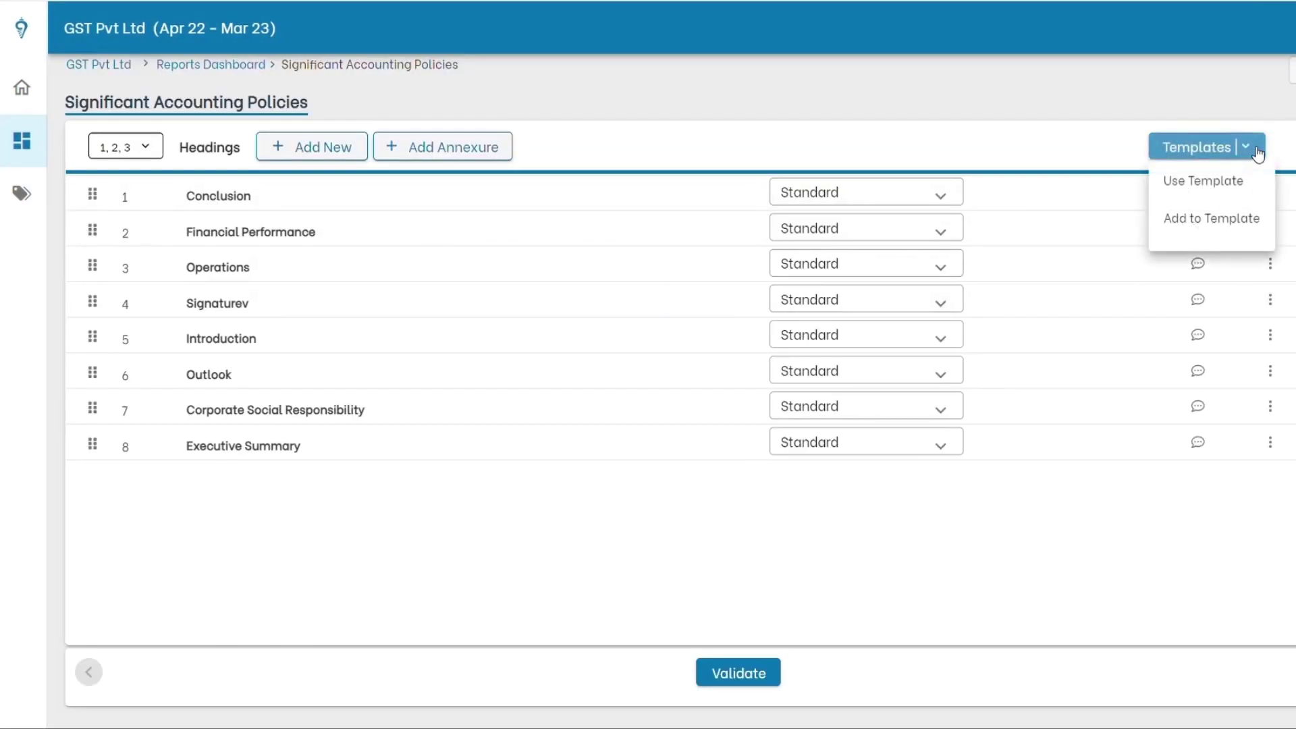
{"action": "left_click", "coordinate": [1247, 181]}
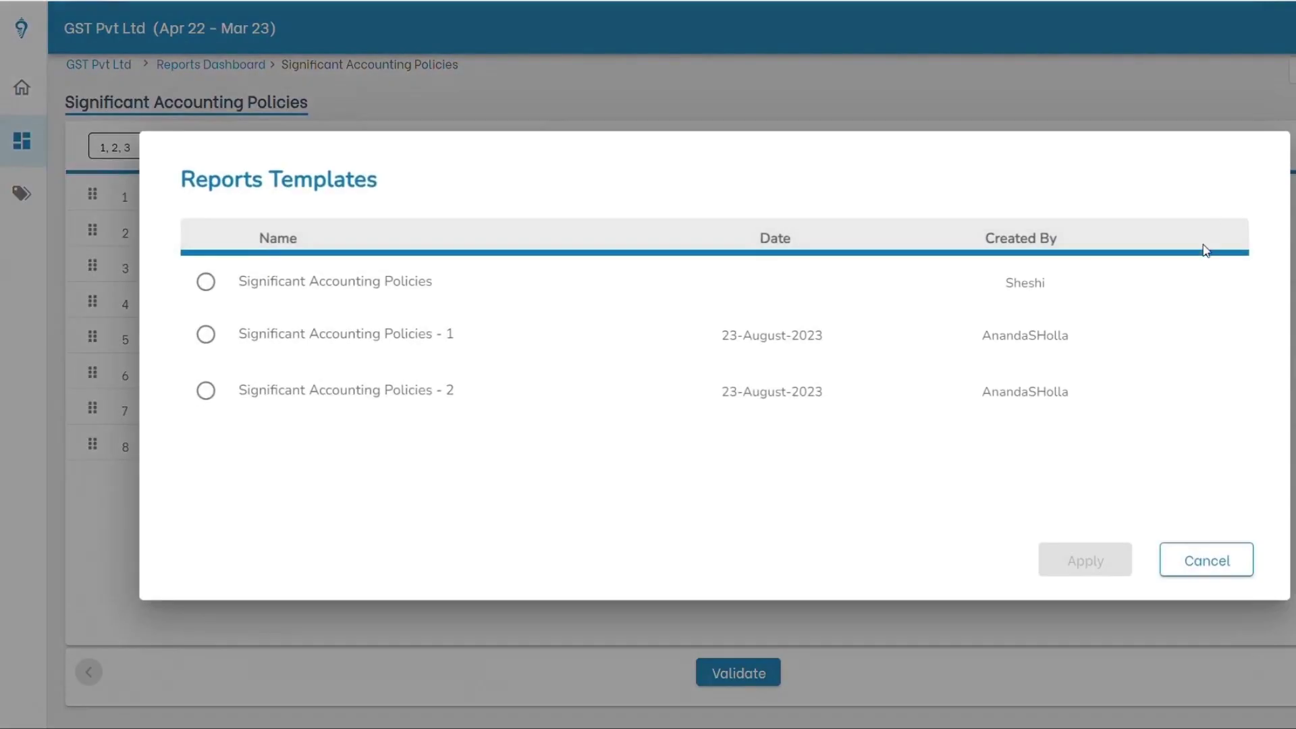
{"action": "left_click", "coordinate": [206, 392]}
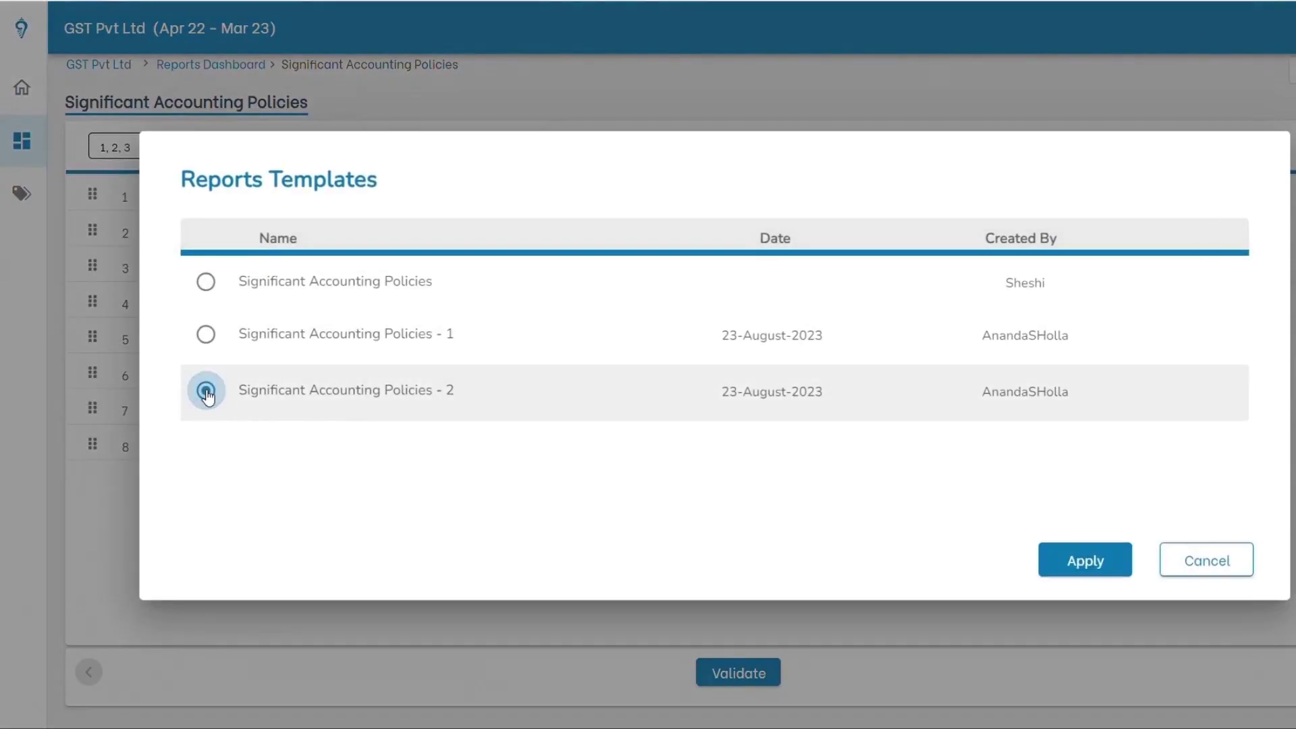
{"action": "left_click", "coordinate": [1082, 573]}
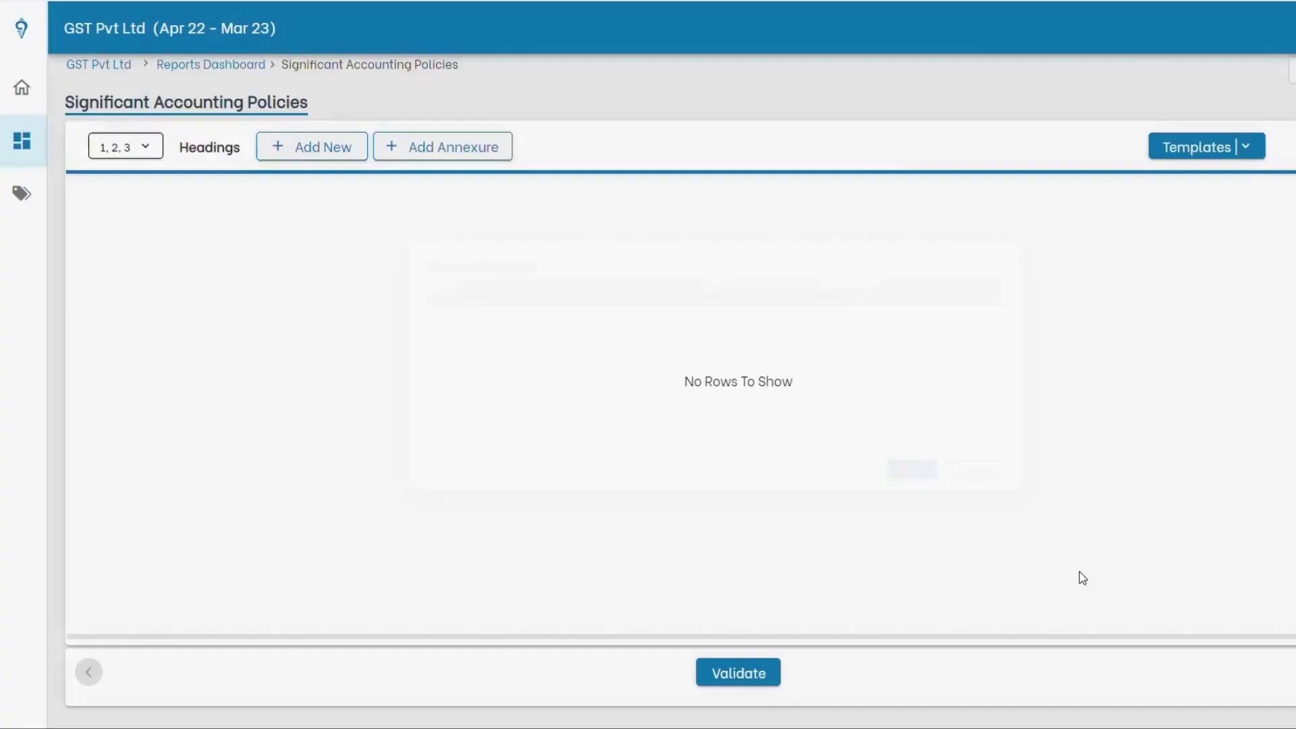
{"action": "left_click", "coordinate": [743, 672]}
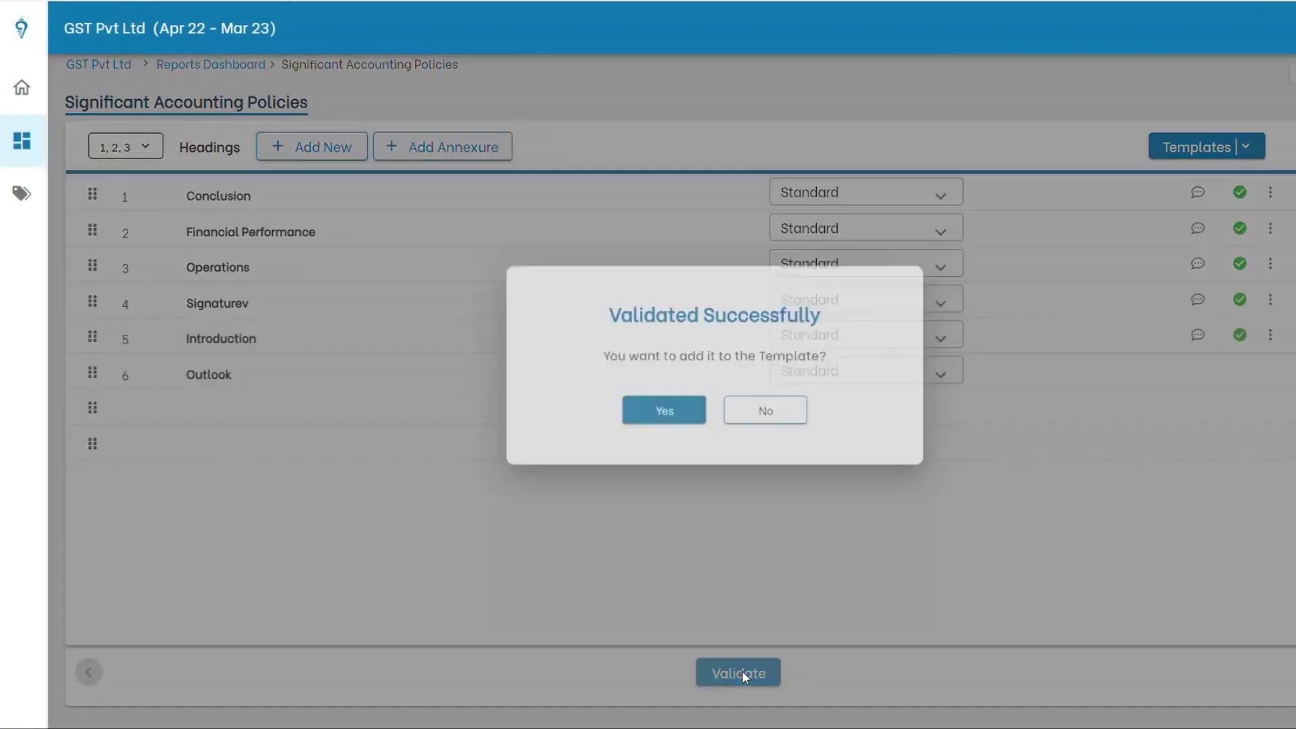
{"action": "left_click", "coordinate": [787, 427]}
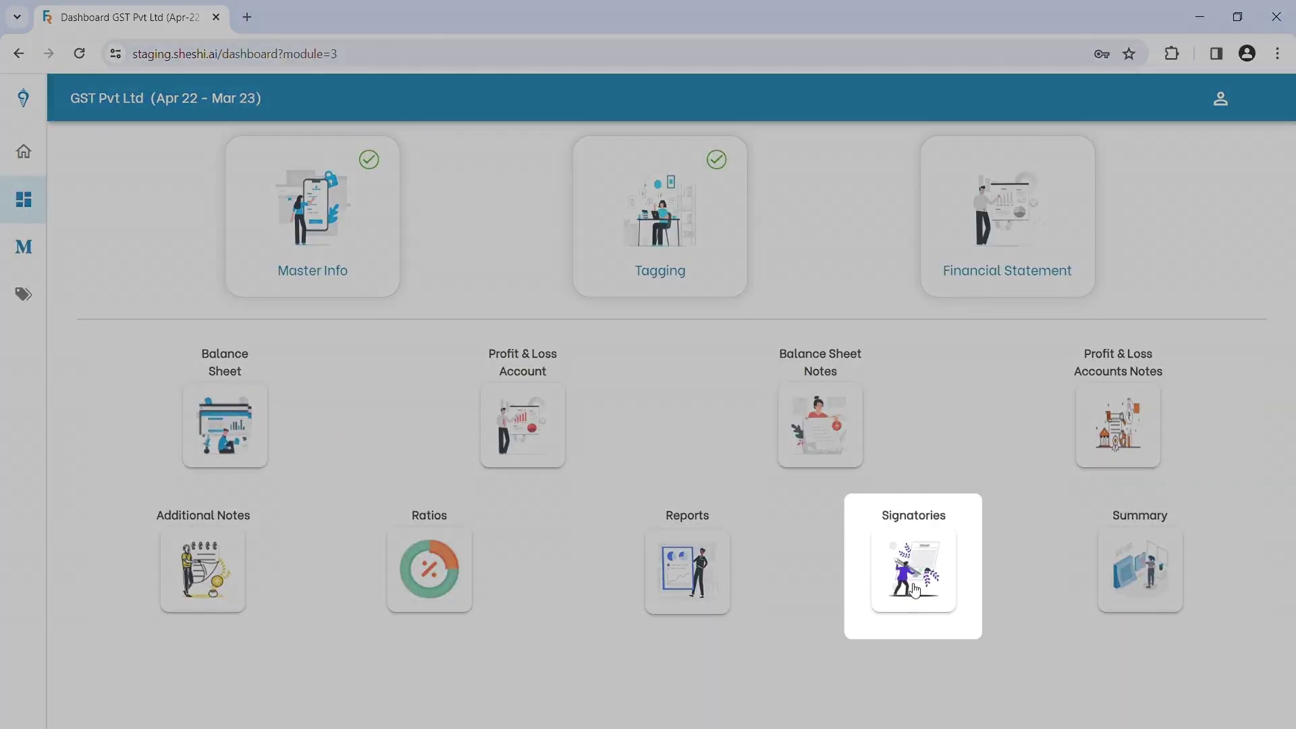
Review the management and auditor signatory details, and save the signatory page selection for management and auditor.
{"action": "left_click", "coordinate": [909, 584]}
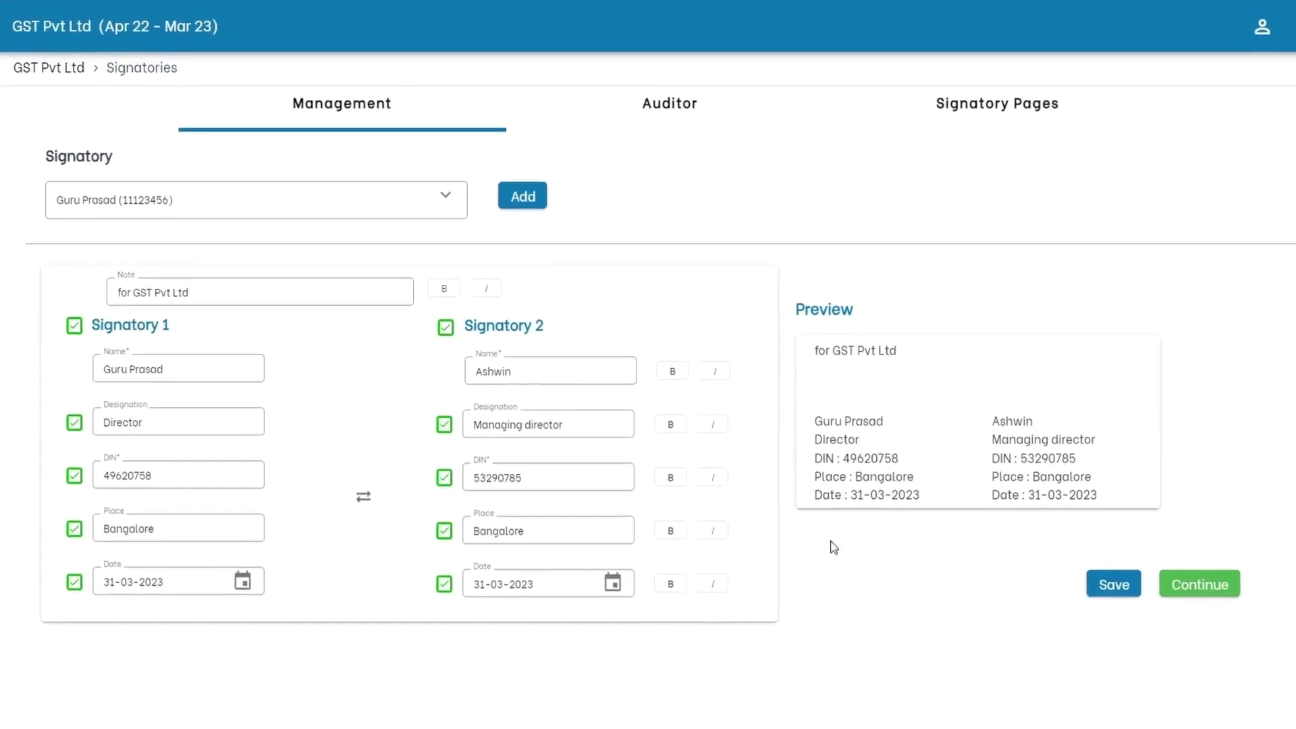
{"action": "left_click", "coordinate": [697, 115]}
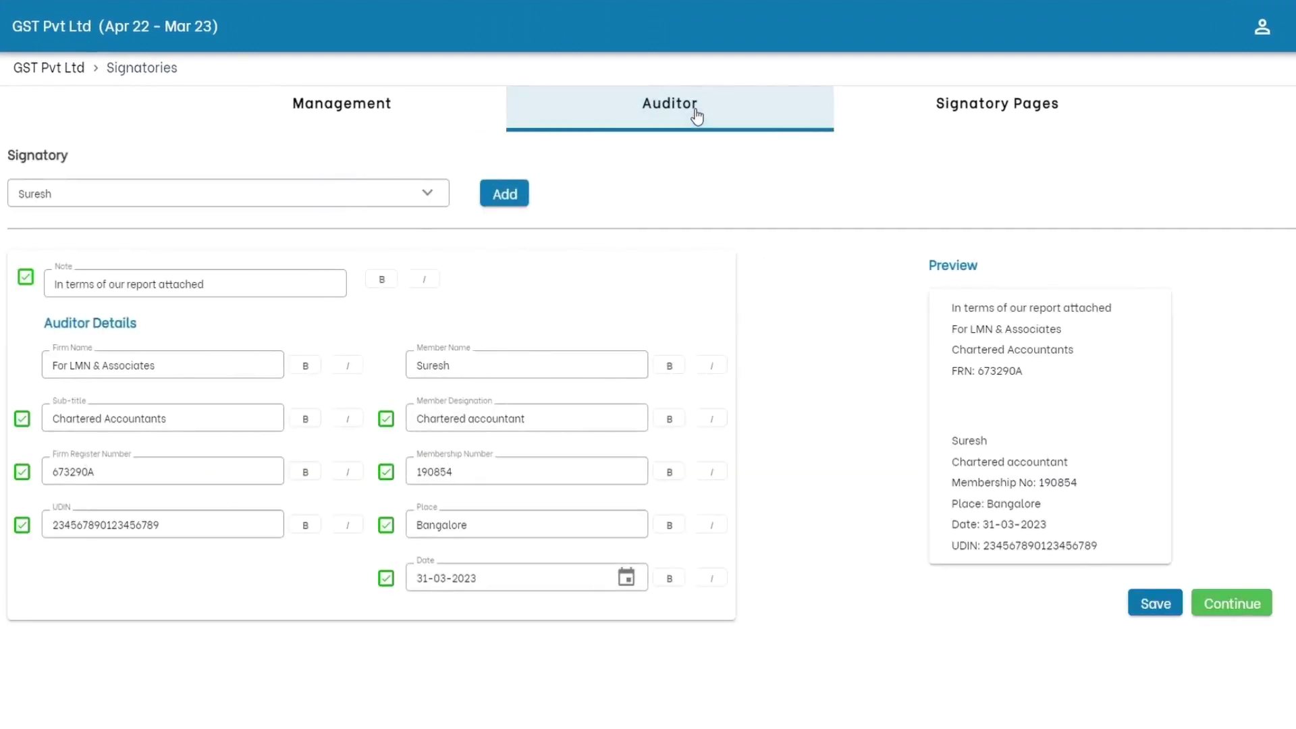
{"action": "left_click", "coordinate": [1021, 115]}
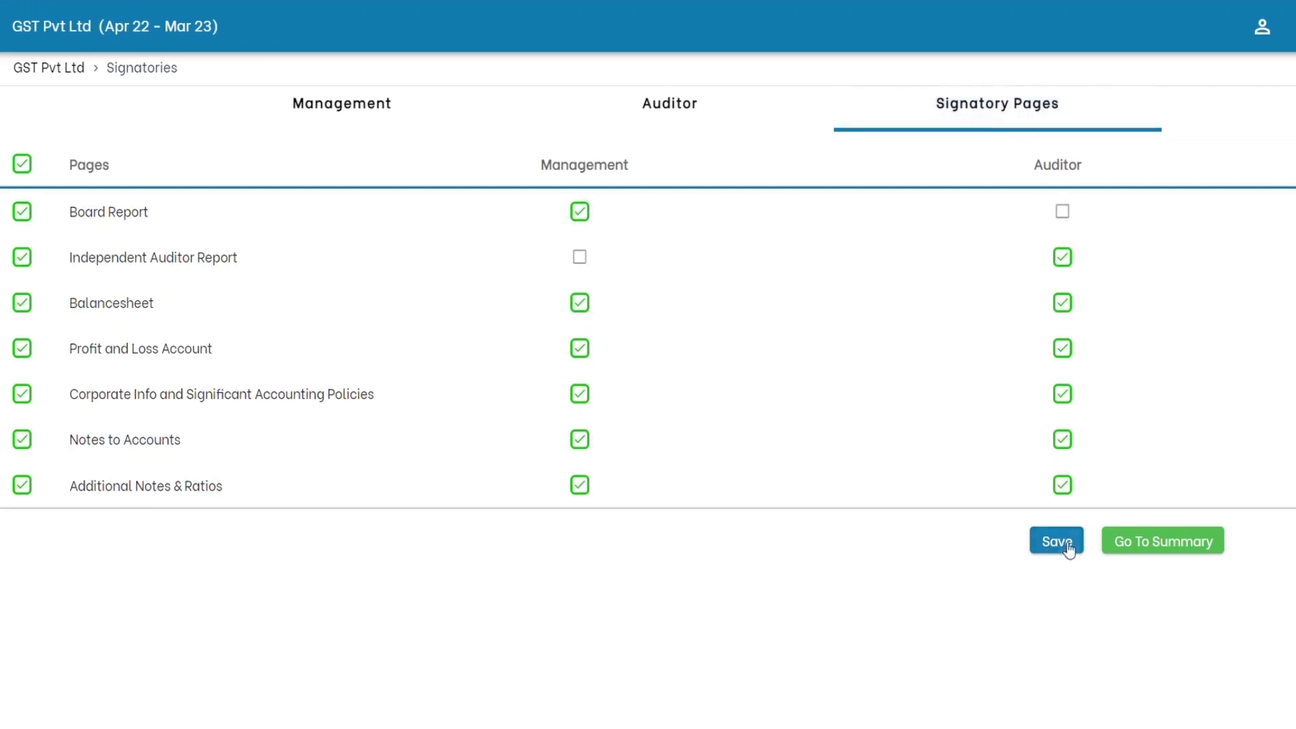
{"action": "left_click", "coordinate": [1068, 547]}
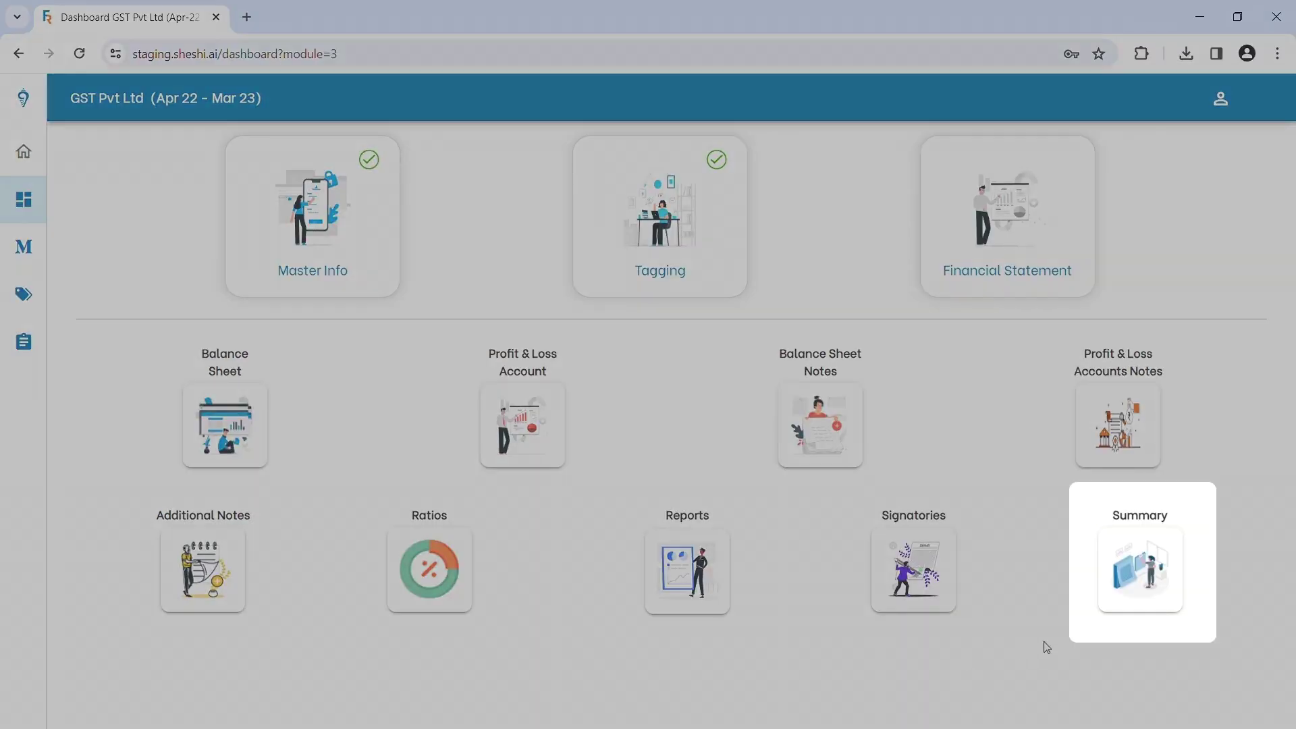
Generate the annual report PDF from the Summary with all items from Board Report through Additional Notes included.
{"action": "left_click", "coordinate": [1141, 582]}
{"action": "left_click", "coordinate": [669, 690]}
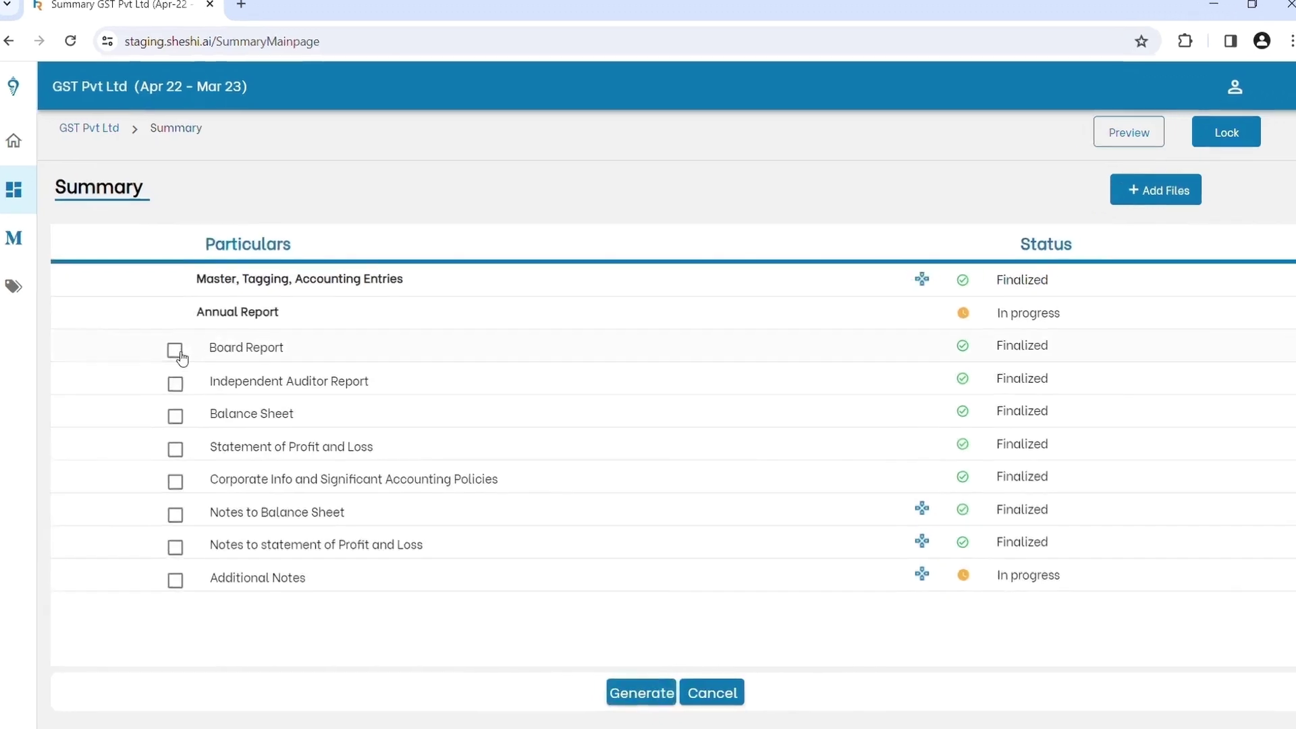
{"action": "left_click", "coordinate": [176, 351]}
{"action": "left_click", "coordinate": [175, 384]}
{"action": "left_click", "coordinate": [176, 416]}
{"action": "left_click", "coordinate": [175, 449]}
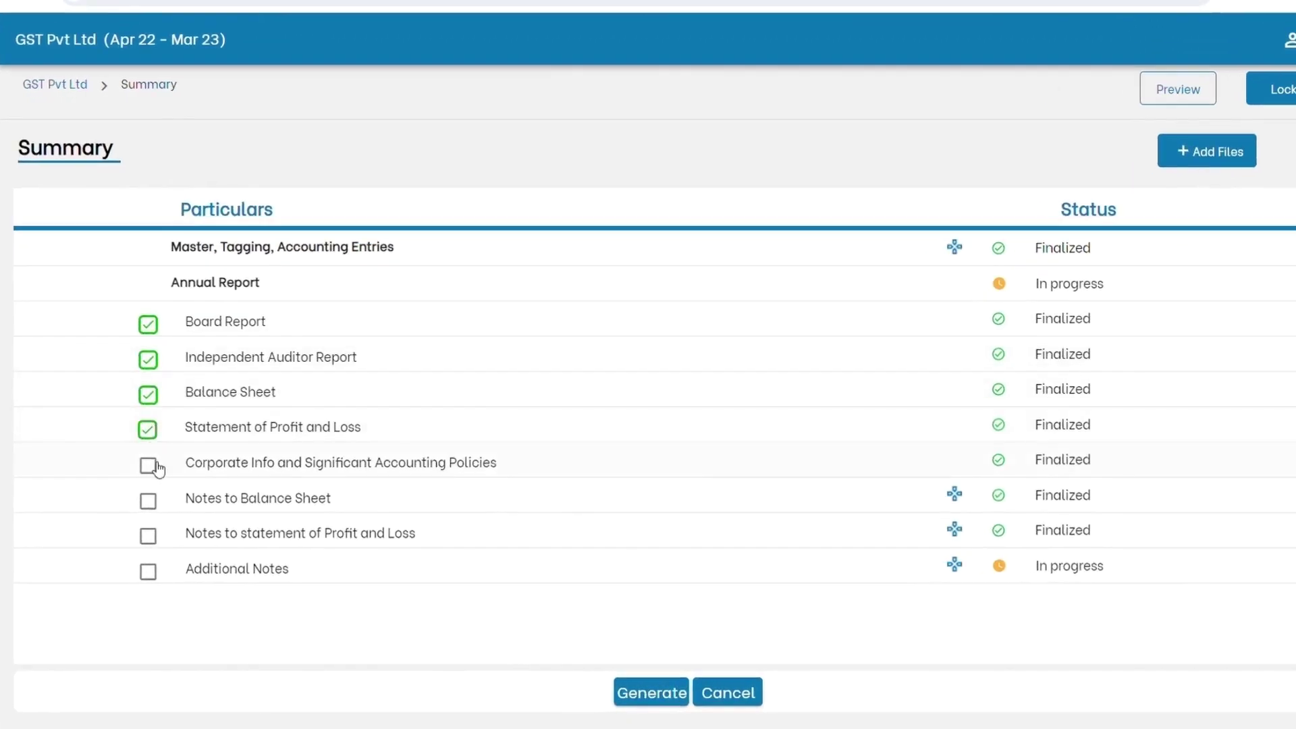
{"action": "left_click", "coordinate": [156, 467]}
{"action": "left_click", "coordinate": [151, 501]}
{"action": "left_click", "coordinate": [151, 536]}
{"action": "left_click", "coordinate": [151, 572]}
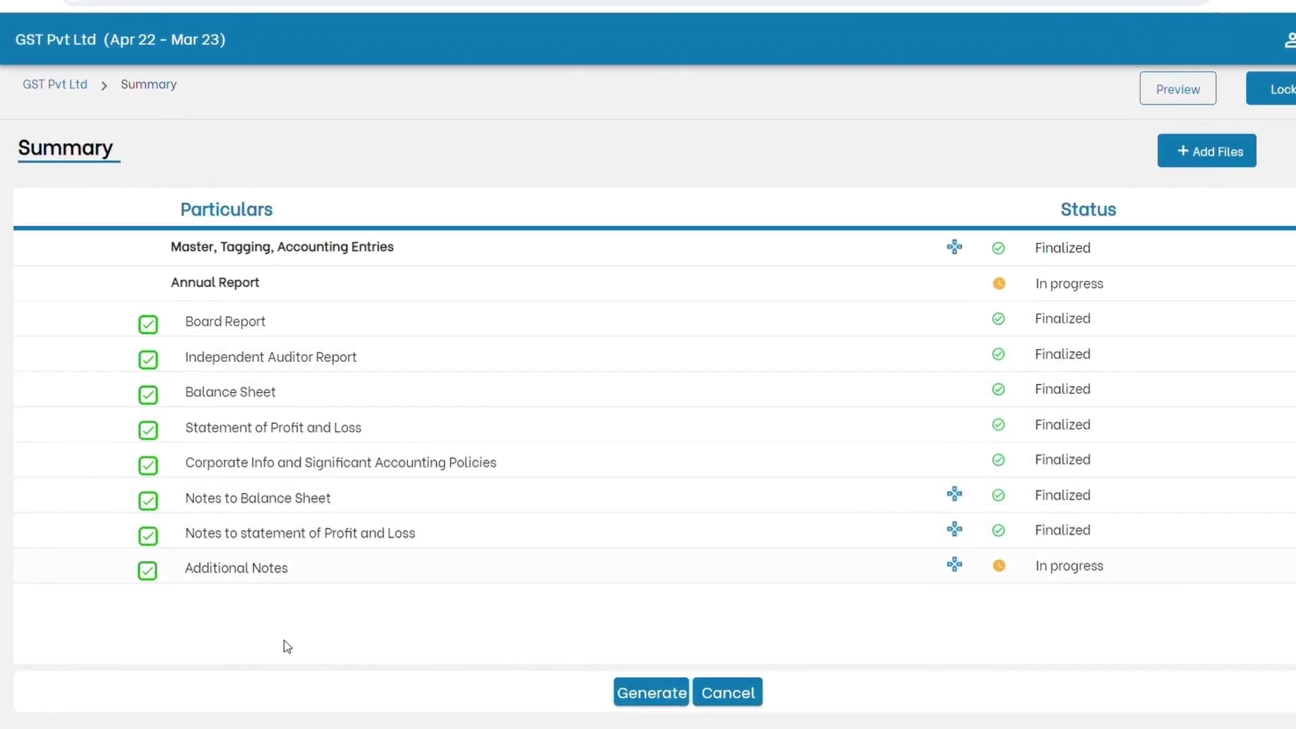
{"action": "left_click", "coordinate": [632, 697]}
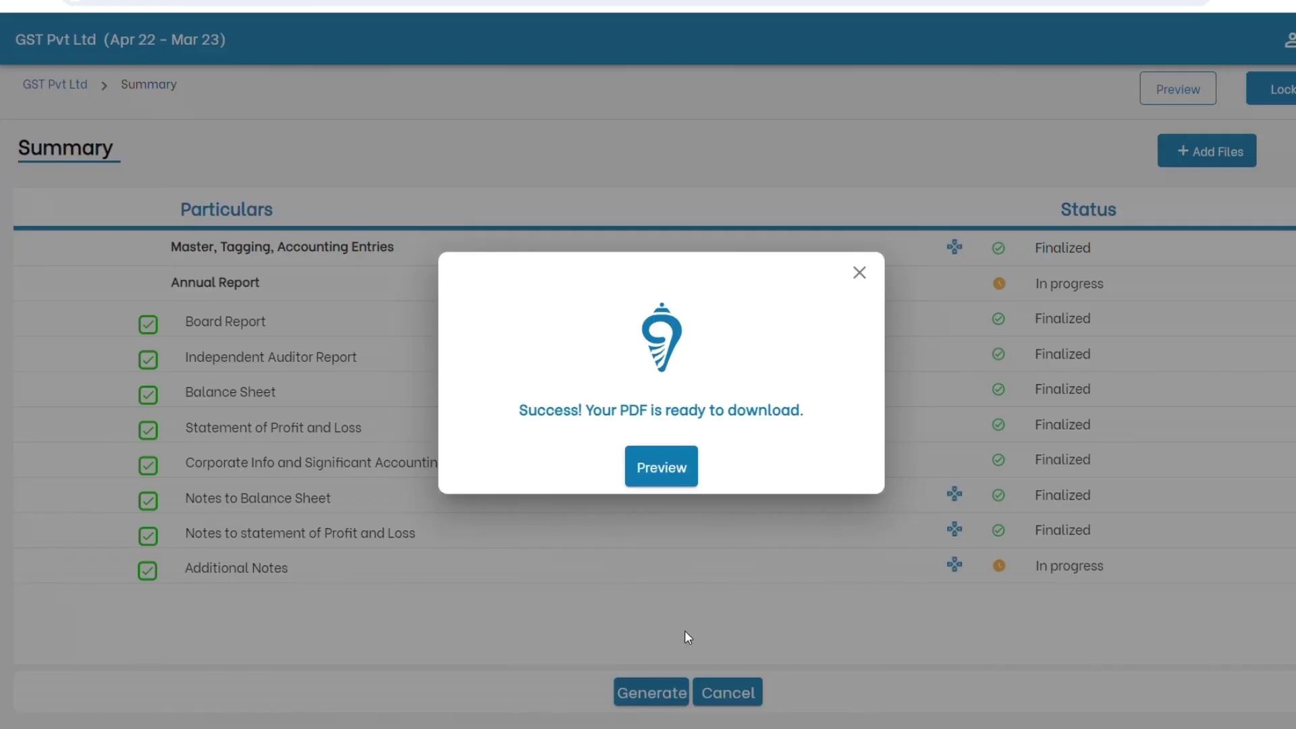
Preview the generated annual report PDF and examine its signature blocks, accounting policies and notes pages.
{"action": "left_click", "coordinate": [671, 481]}
{"action": "scroll", "coordinate": [579, 536], "scroll_direction": "down", "scroll_amount": 8}
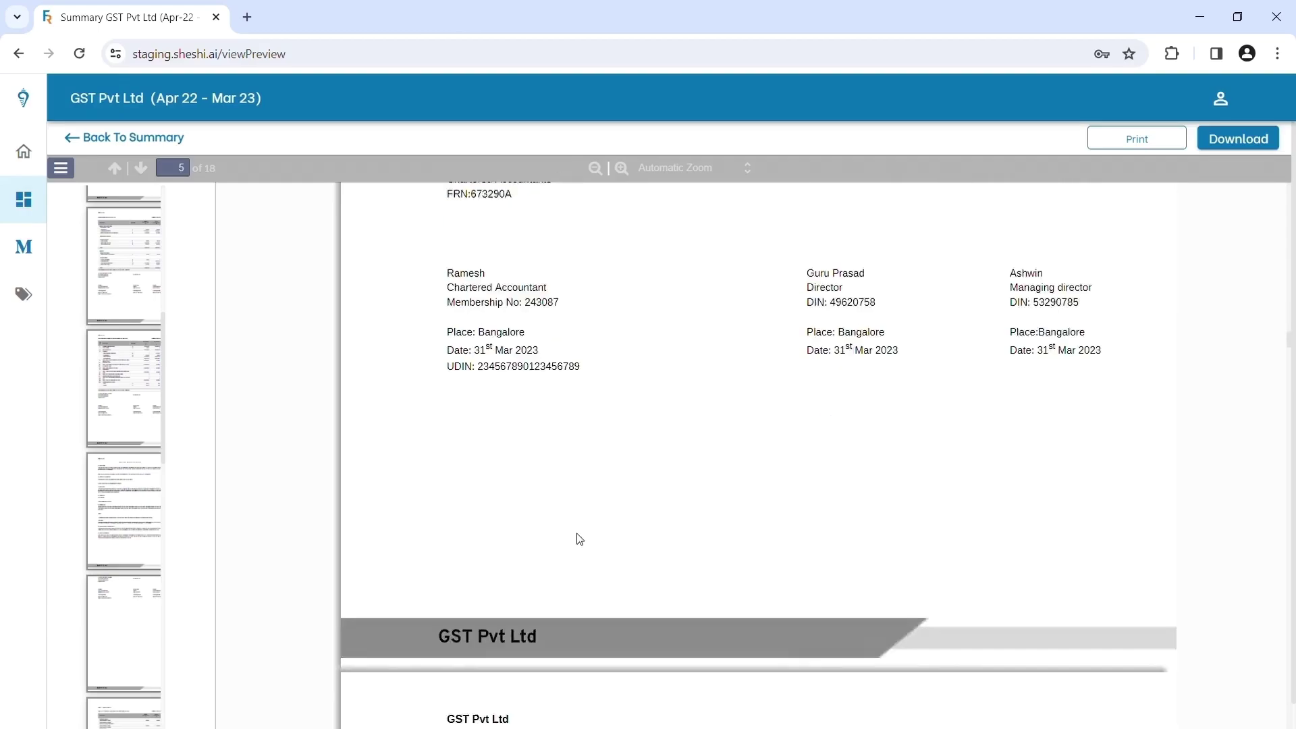
{"action": "scroll", "coordinate": [579, 539], "scroll_direction": "down", "scroll_amount": 15}
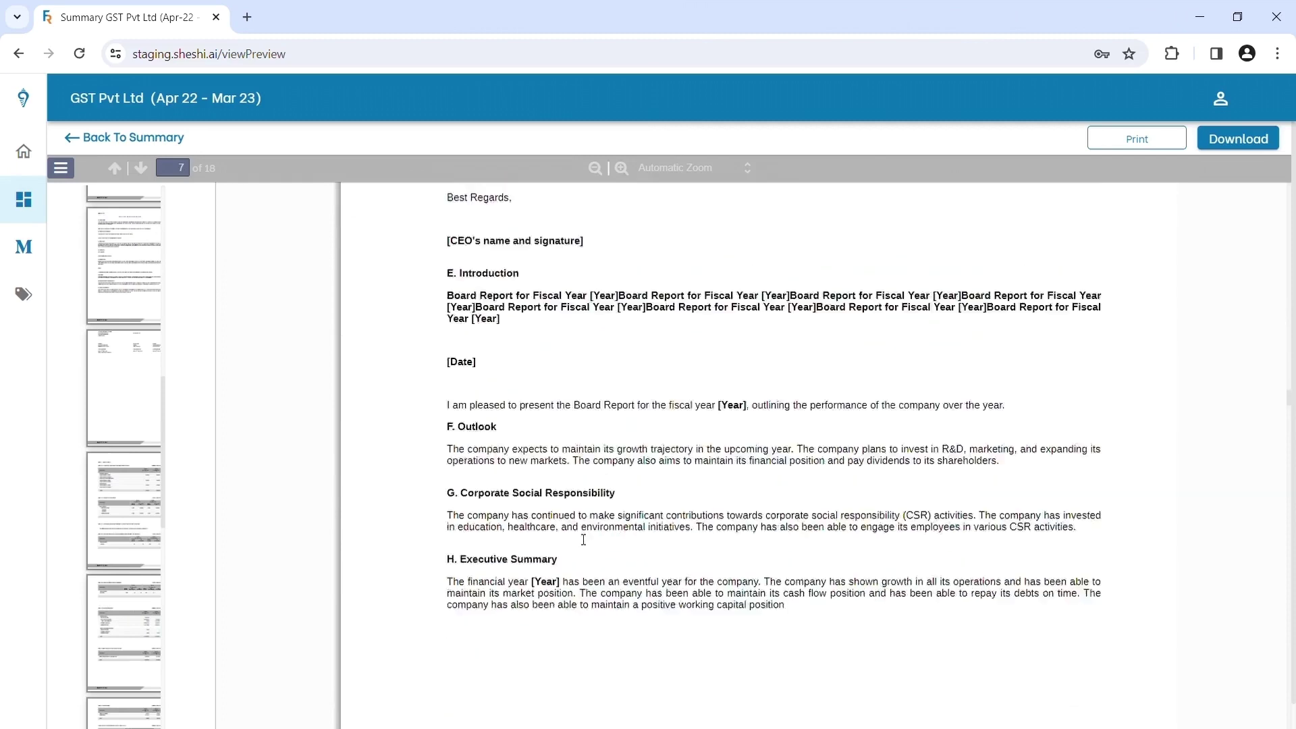
{"action": "scroll", "coordinate": [582, 539], "scroll_direction": "down", "scroll_amount": 20}
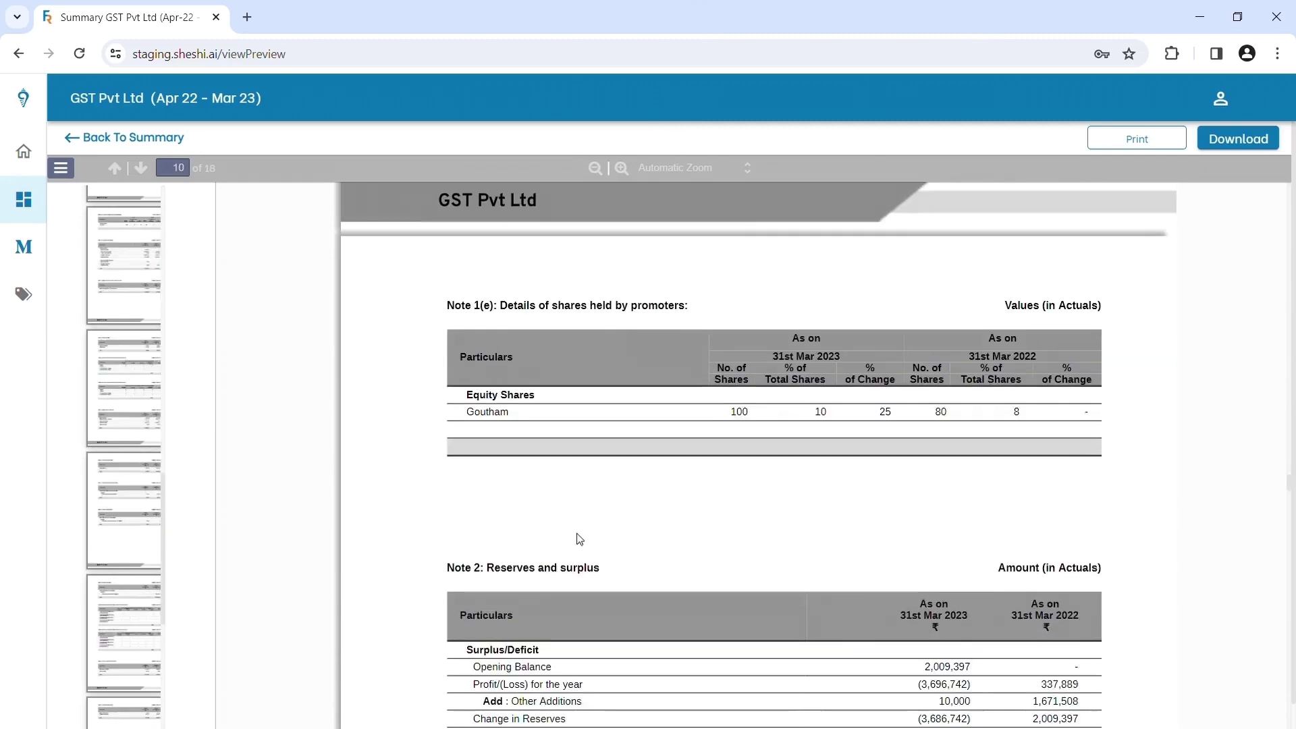